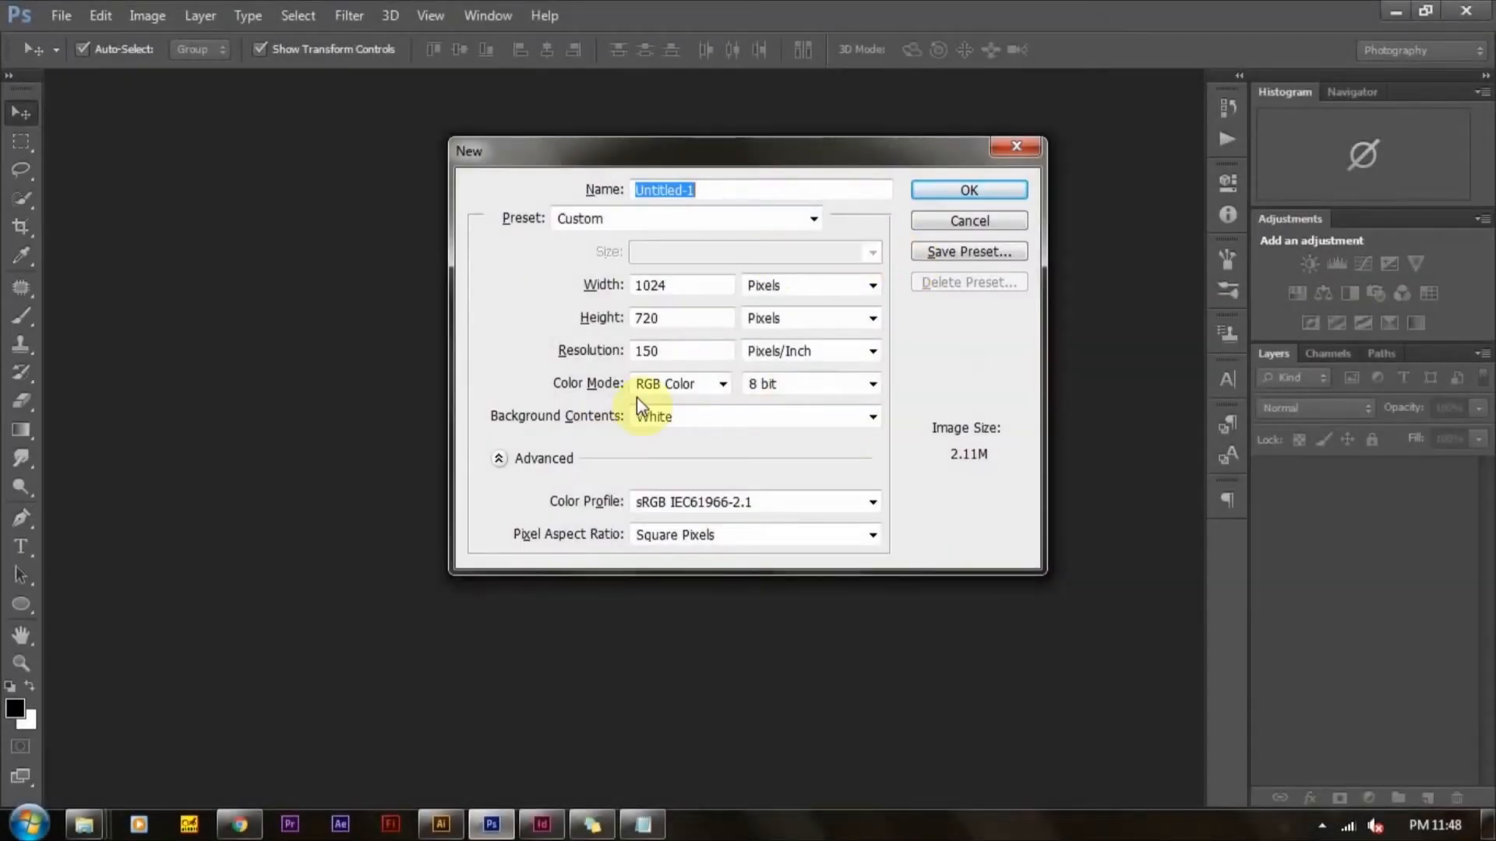
Create a new 1024 × 720 px document at 150 pixels/inch in RGB color with a white background
left_click(677, 285)
left_click(684, 318)
left_click(688, 351)
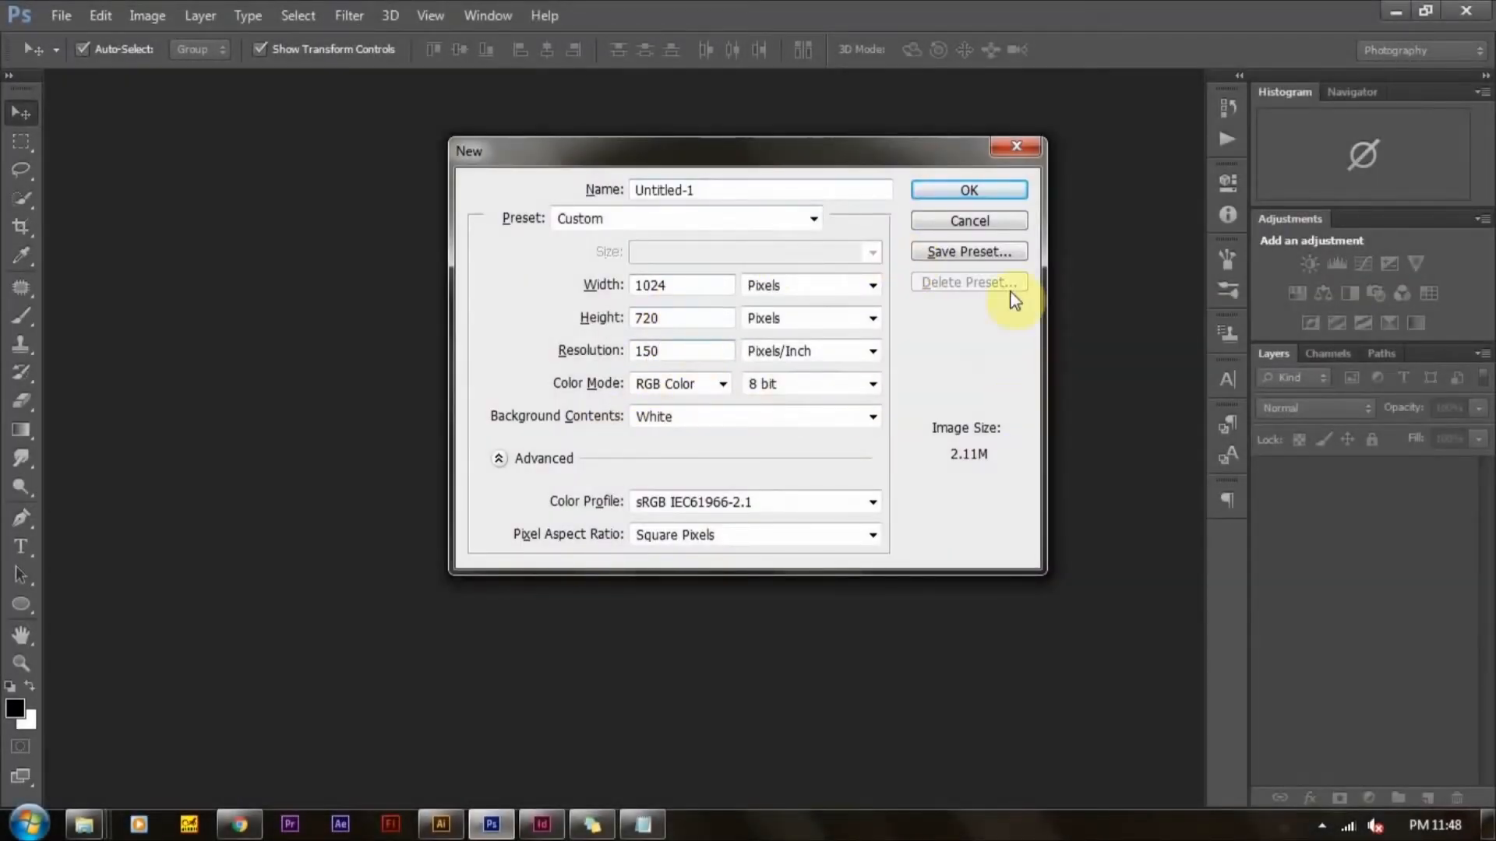
left_click(985, 198)
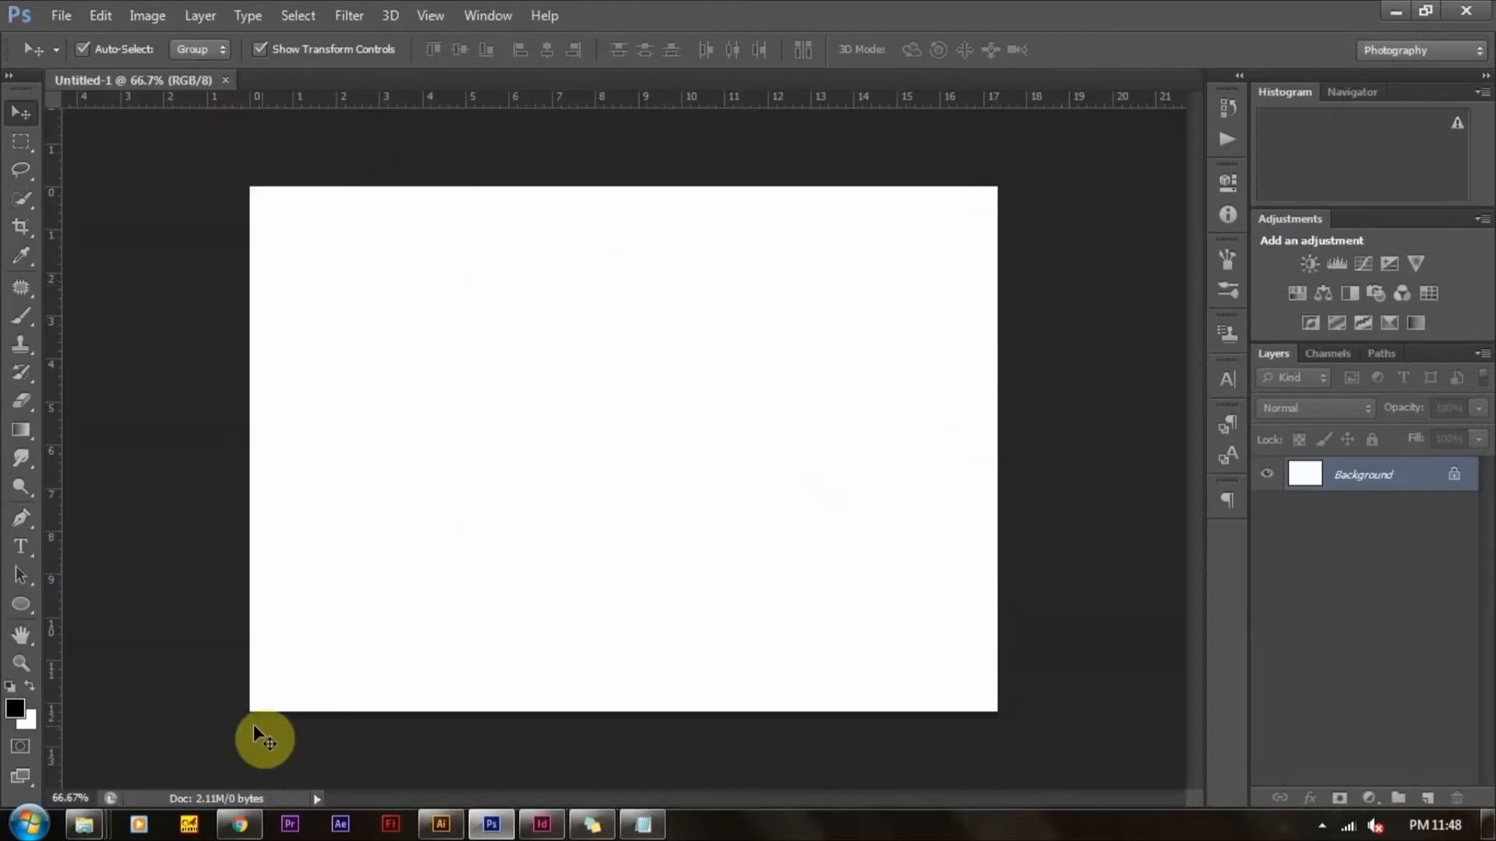
Set the foreground color to light gray dfdddd and fill the background layer with it
left_click(17, 710)
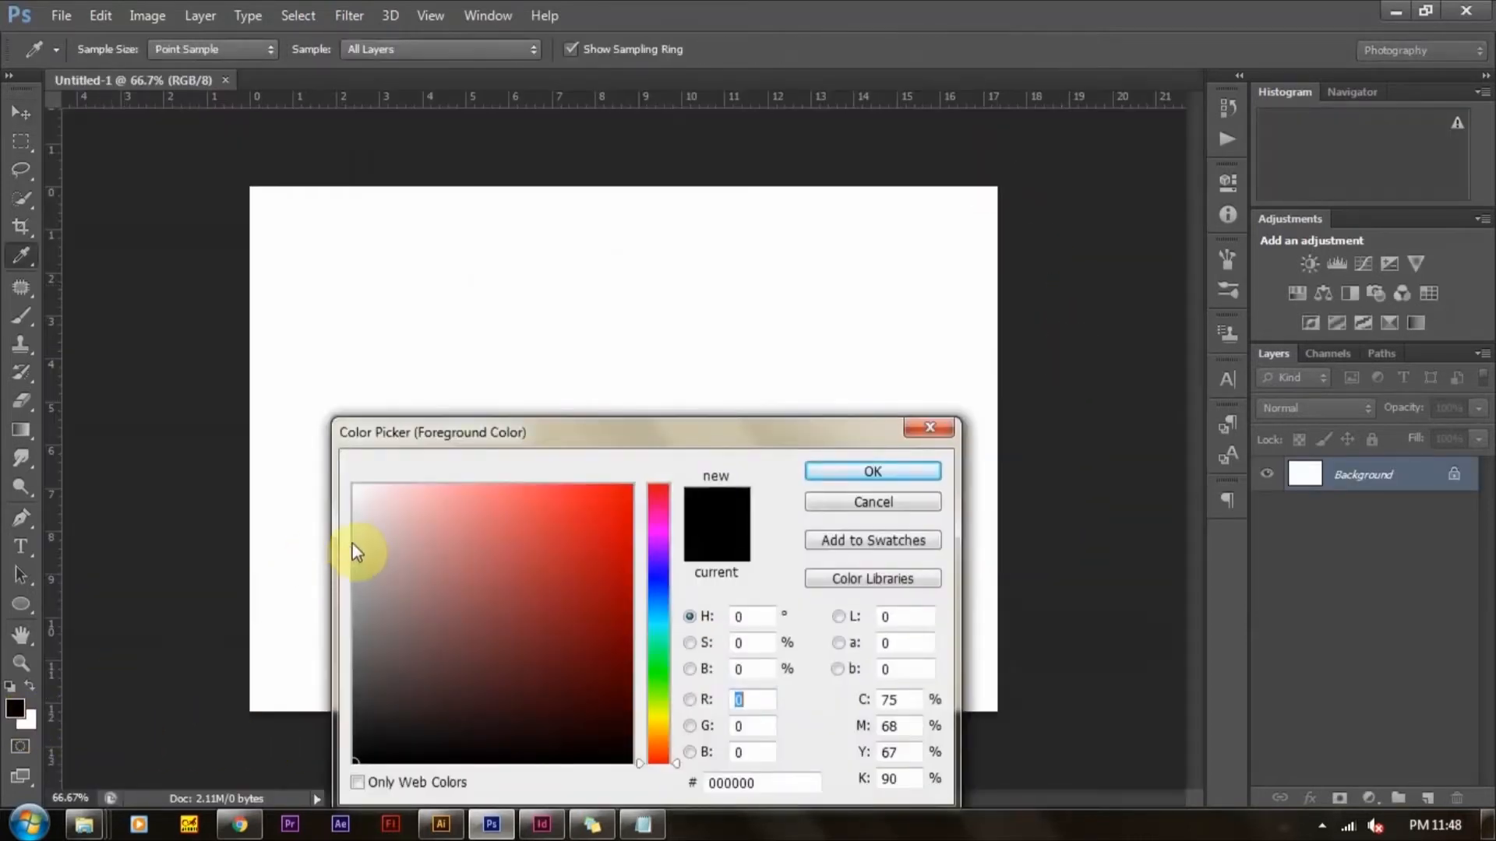
left_click(355, 519)
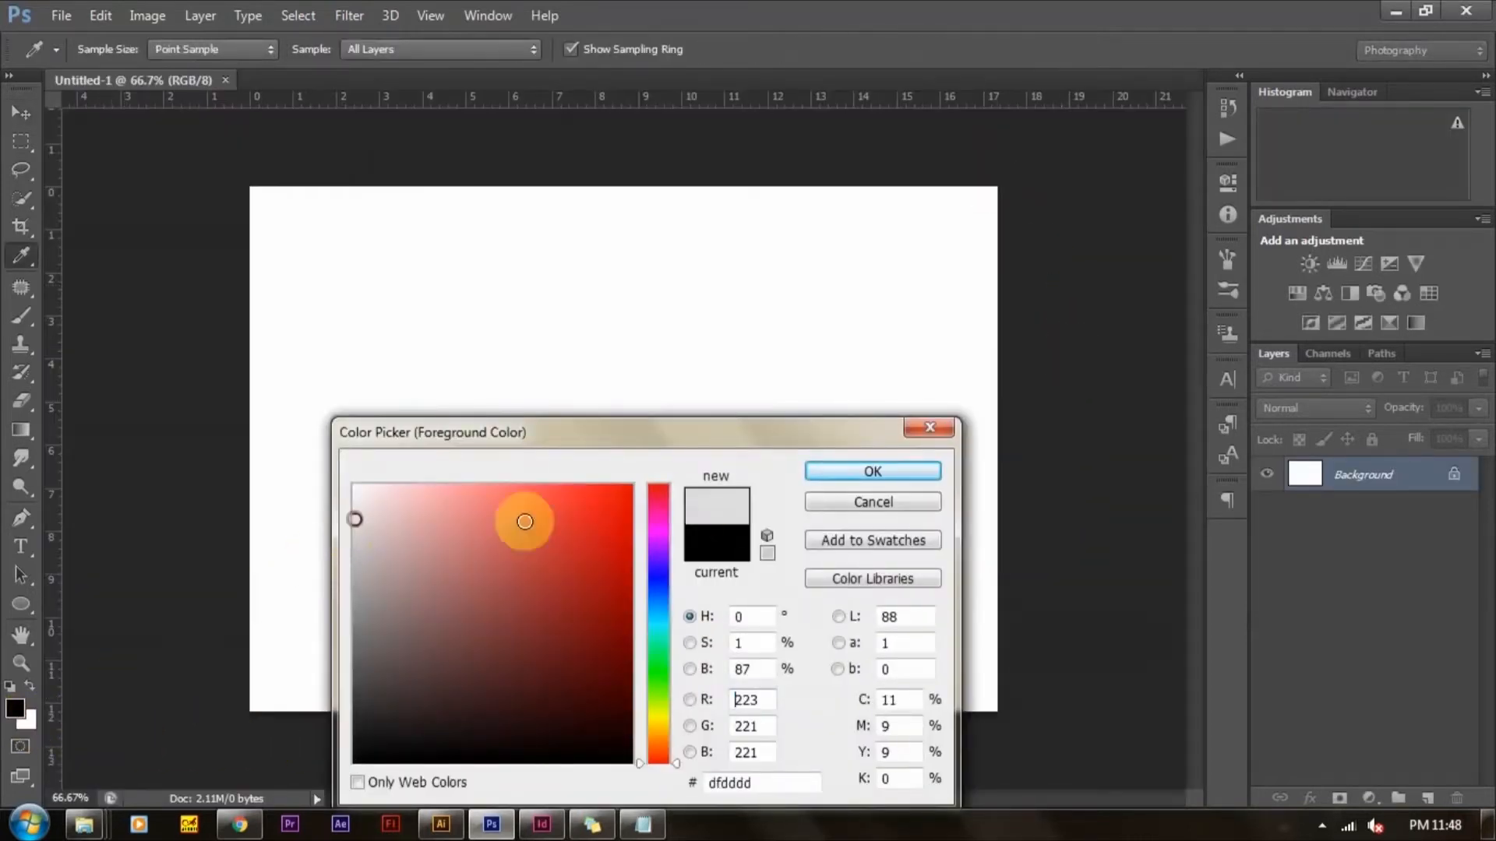
left_click(823, 470)
key("alt+BackSpace")
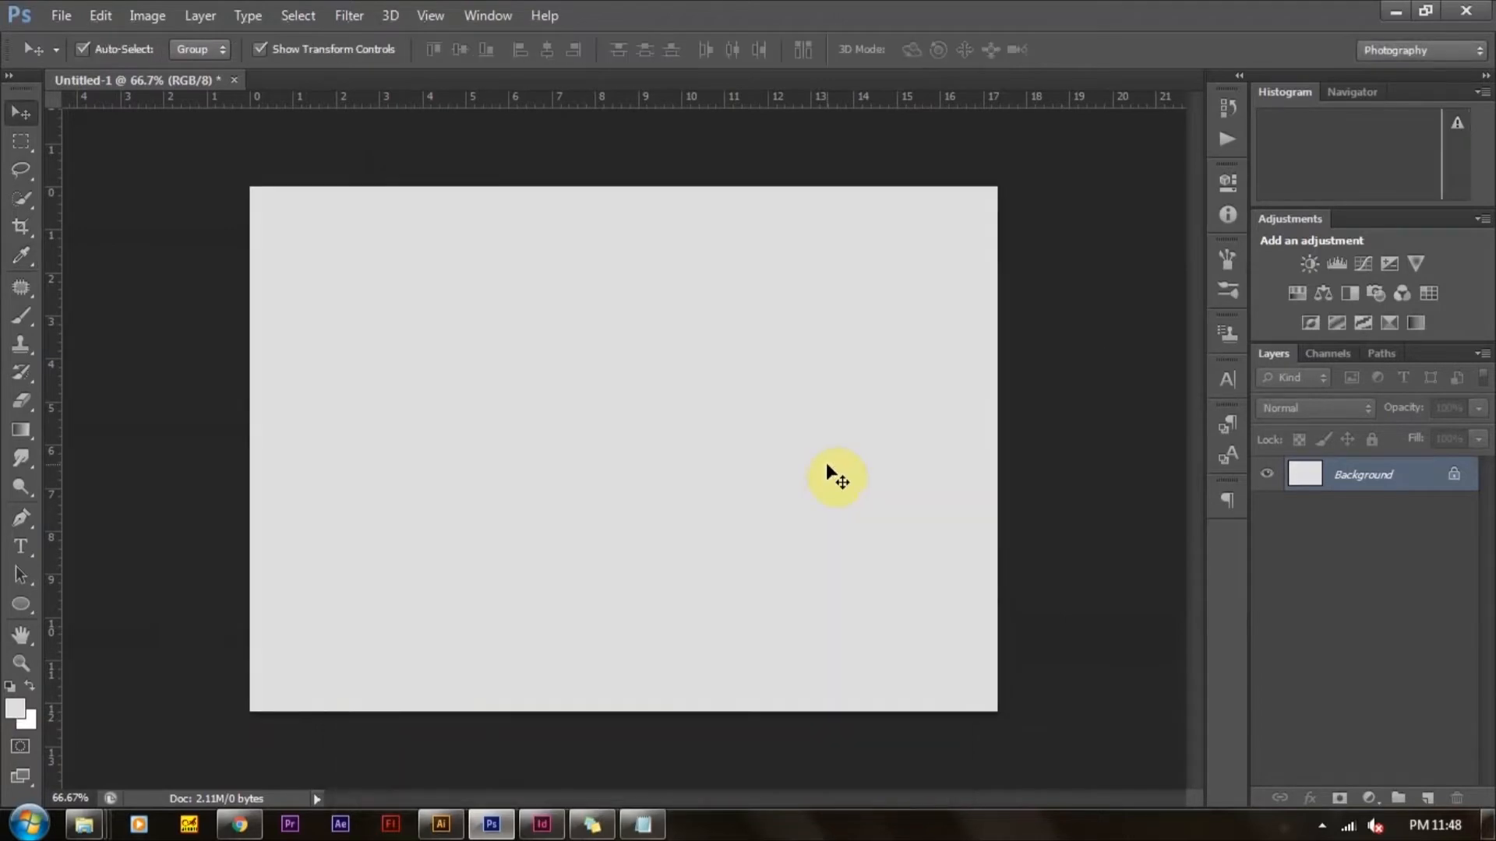
Place the Nike-Shoe-PNG image into the document
key("alt+f")
key("l")
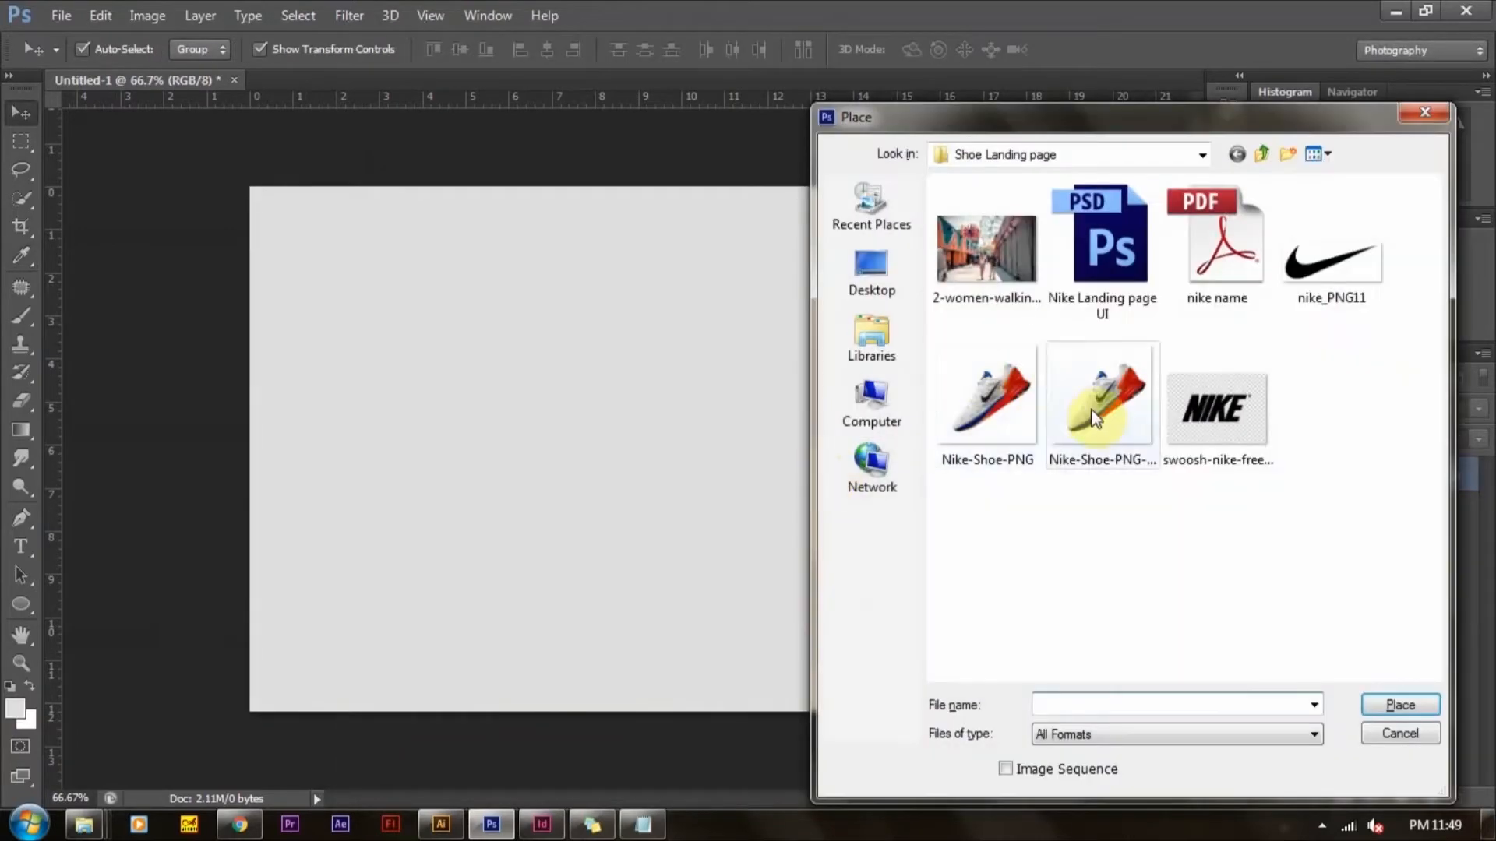
left_click(1005, 404)
double_click(1008, 408)
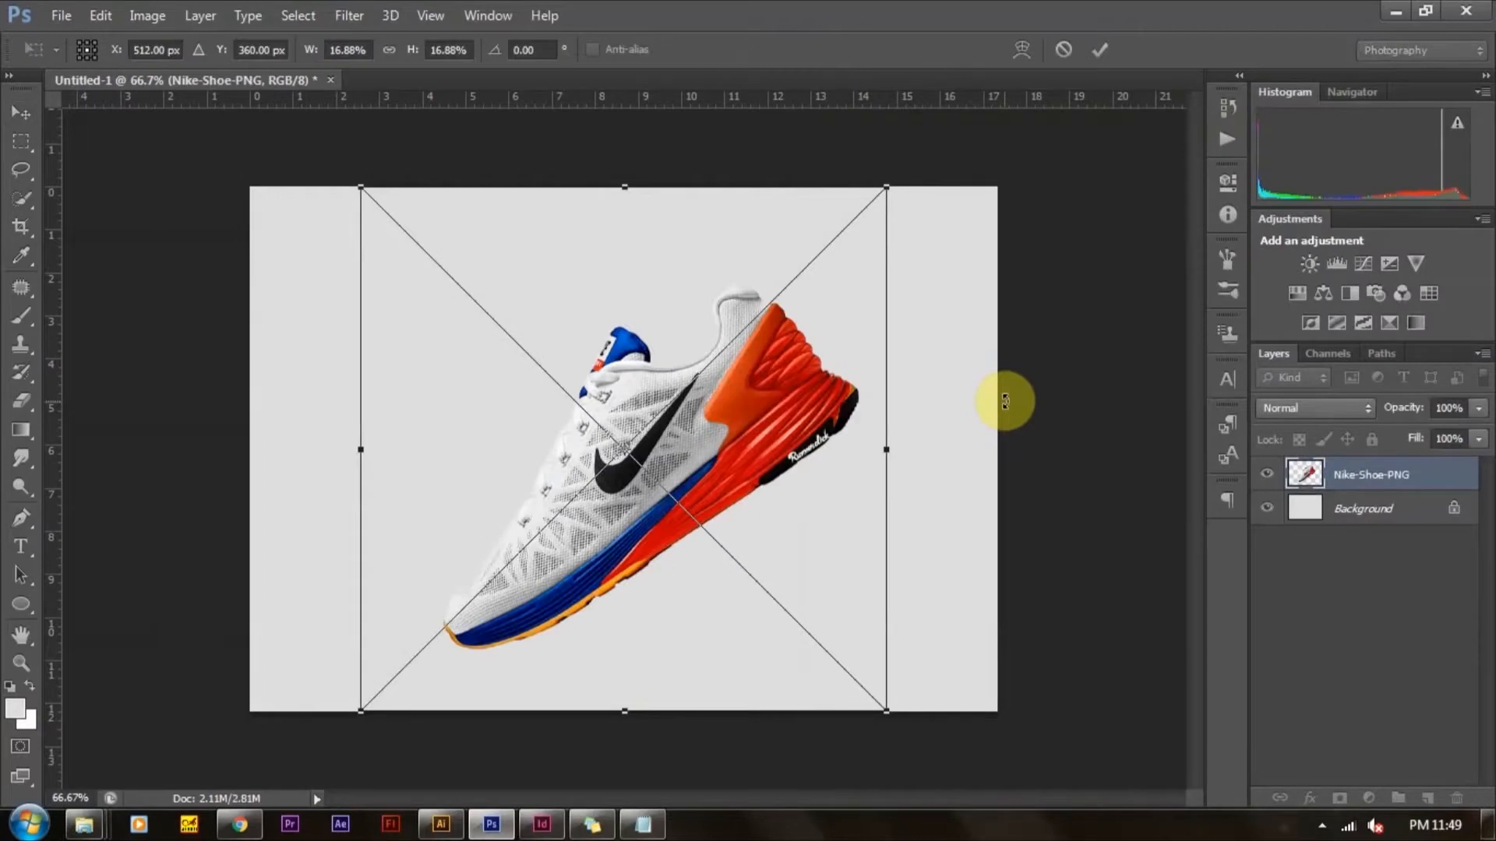
key("Return")
Scale down the shoe image and position it on the right half of the canvas
left_click_drag(860, 281, 819, 306)
left_click_drag(822, 252, 689, 393)
left_click_drag(615, 510, 876, 358)
left_click_drag(564, 614, 524, 634)
key("Return")
left_click_drag(838, 467, 843, 451)
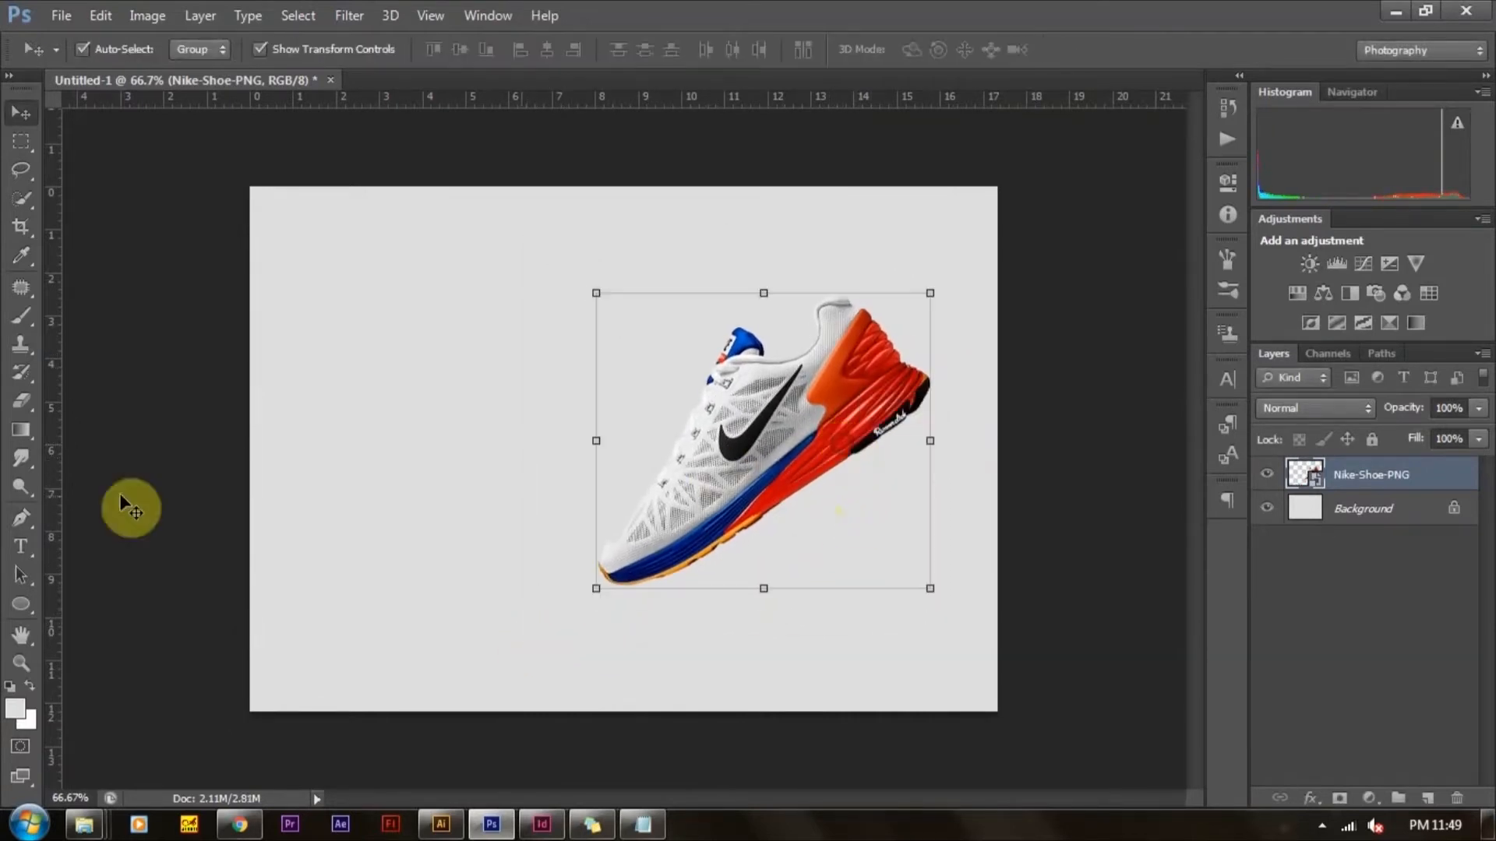
Draw a thin, wide black ellipse just below the shoe as its shadow
left_click(19, 608)
left_click(16, 708)
left_click(623, 760)
left_click(874, 472)
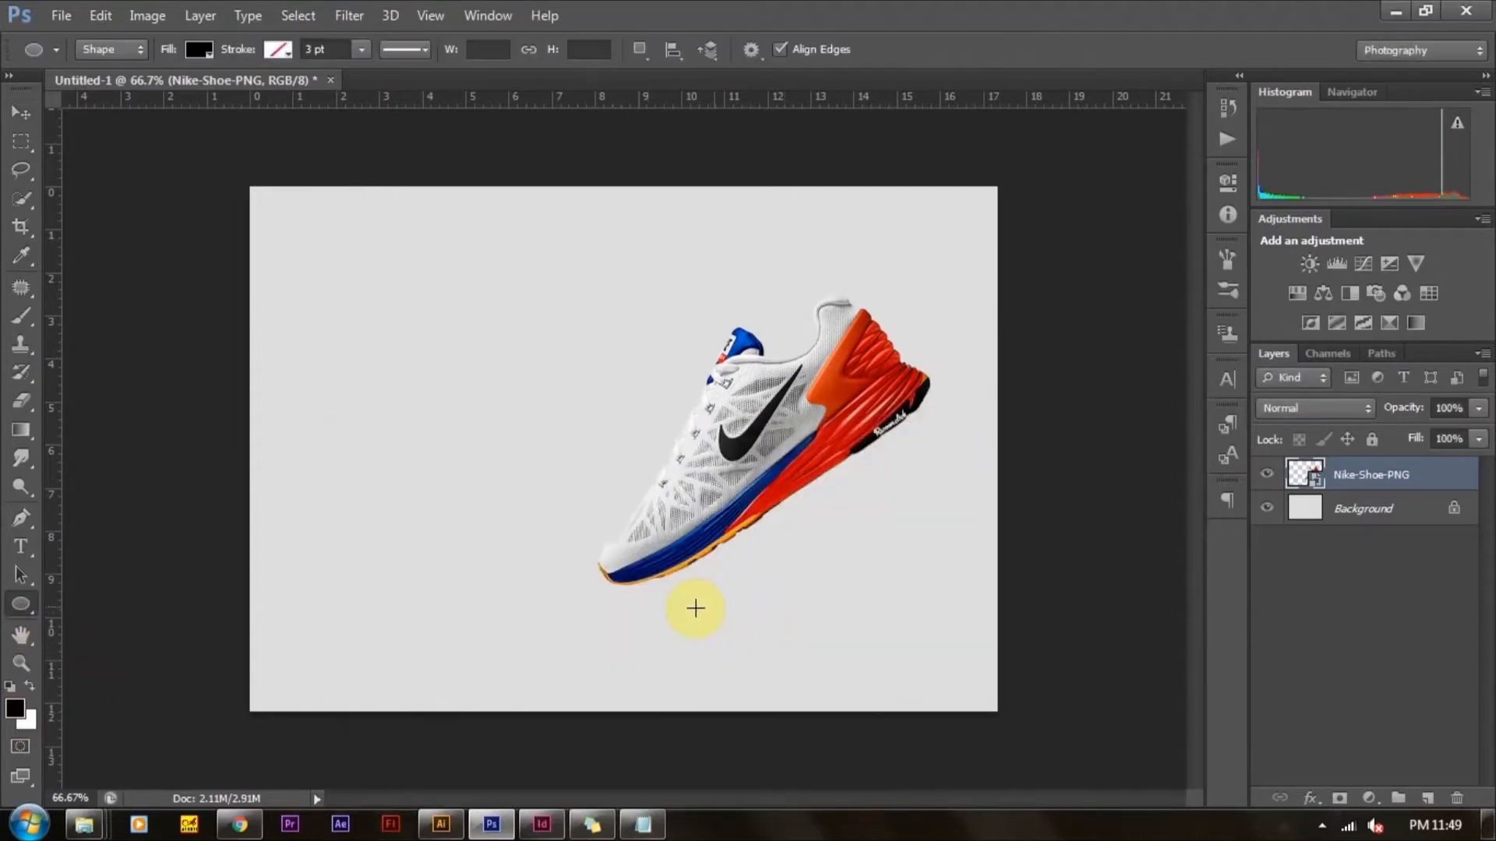
left_click_drag(629, 604, 964, 607)
Rasterize the shadow ellipse and apply a Gaussian Blur with a 10-pixel radius
left_click(349, 15)
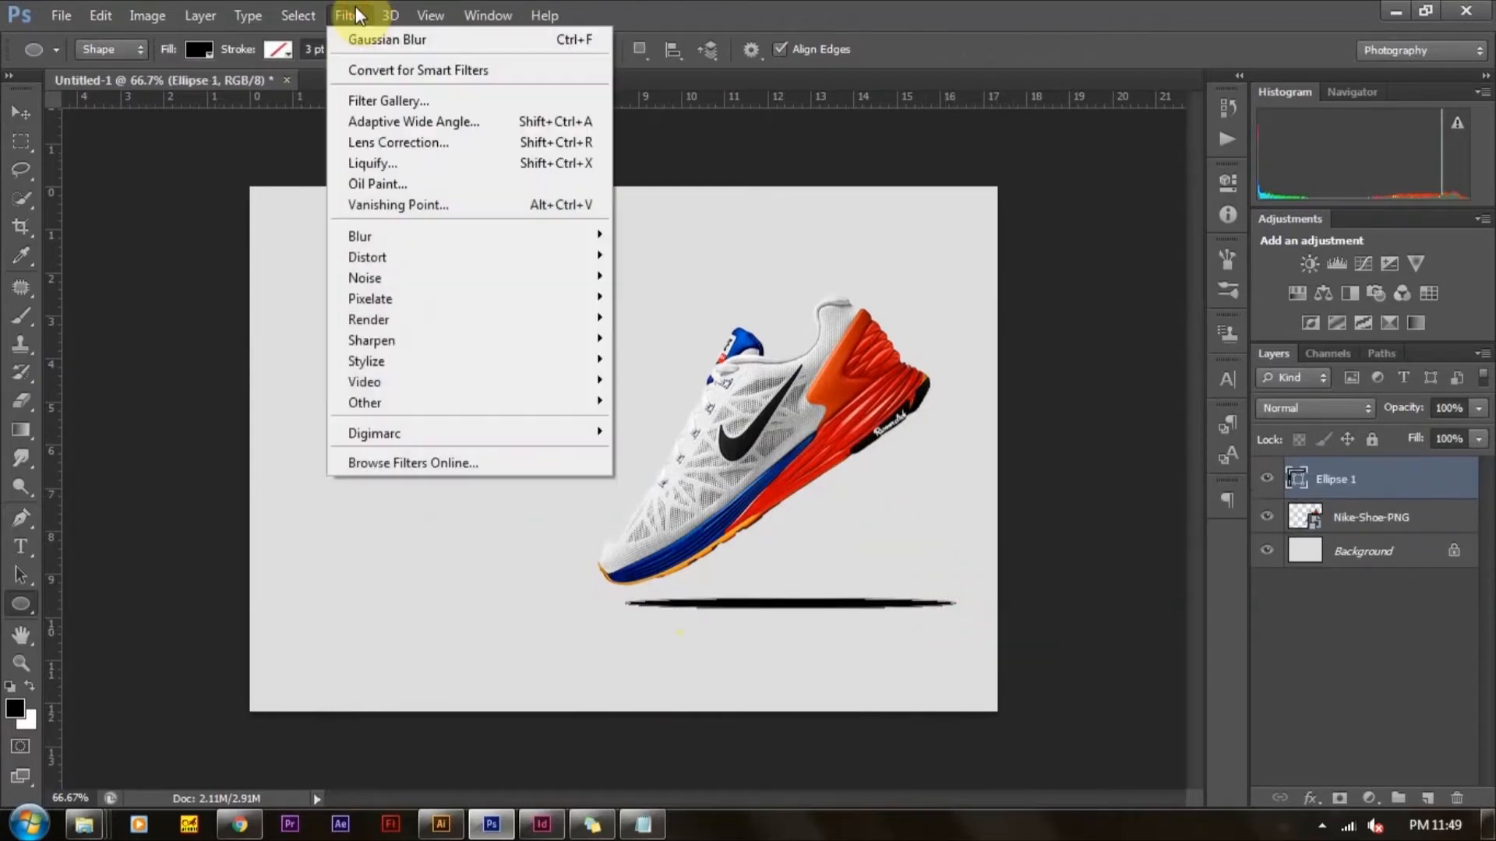
mouse_move(404, 238)
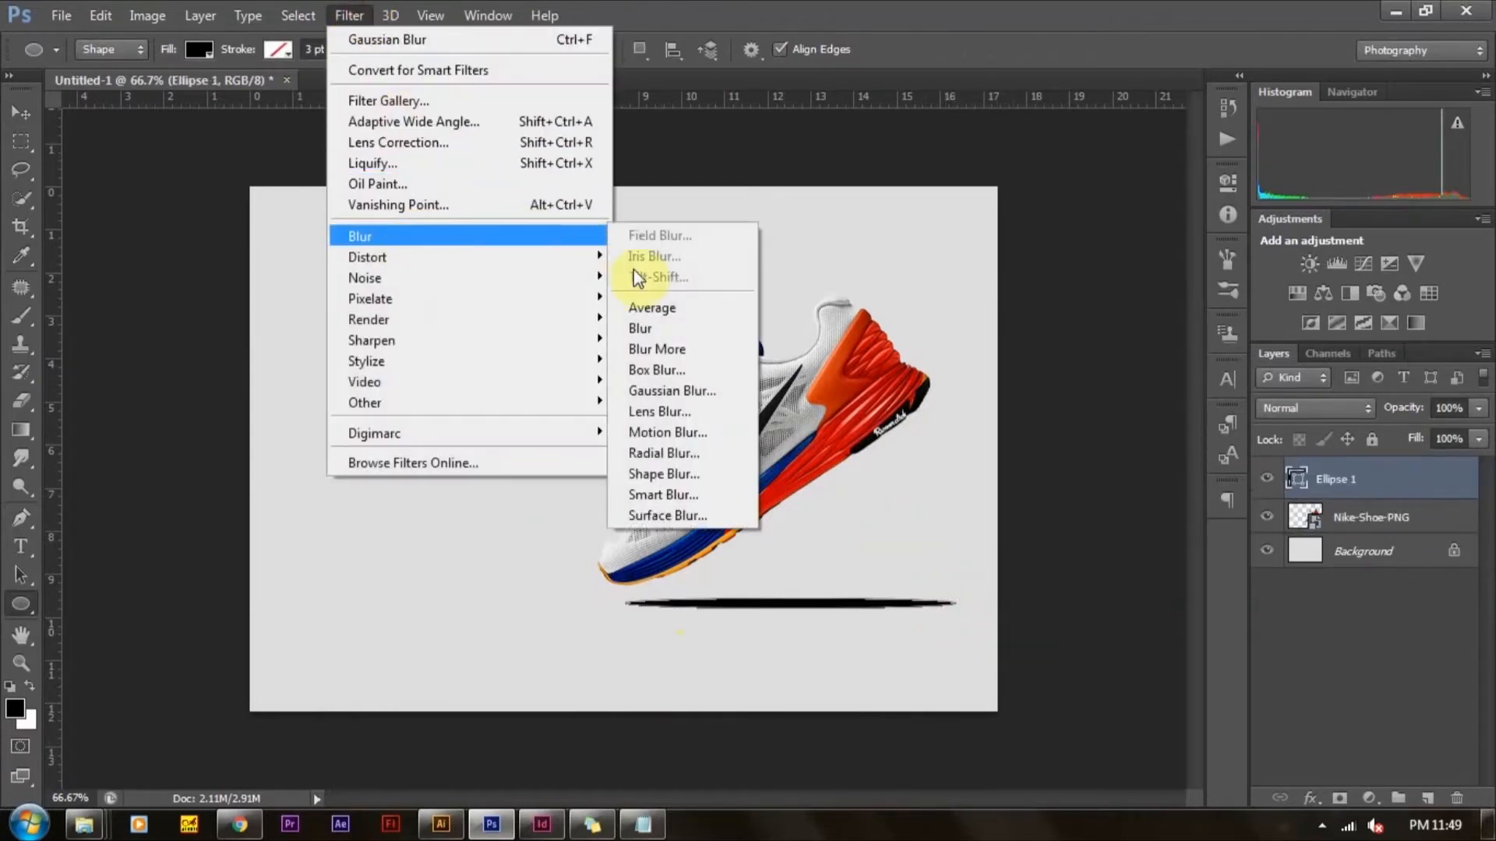
left_click(678, 388)
left_click(674, 324)
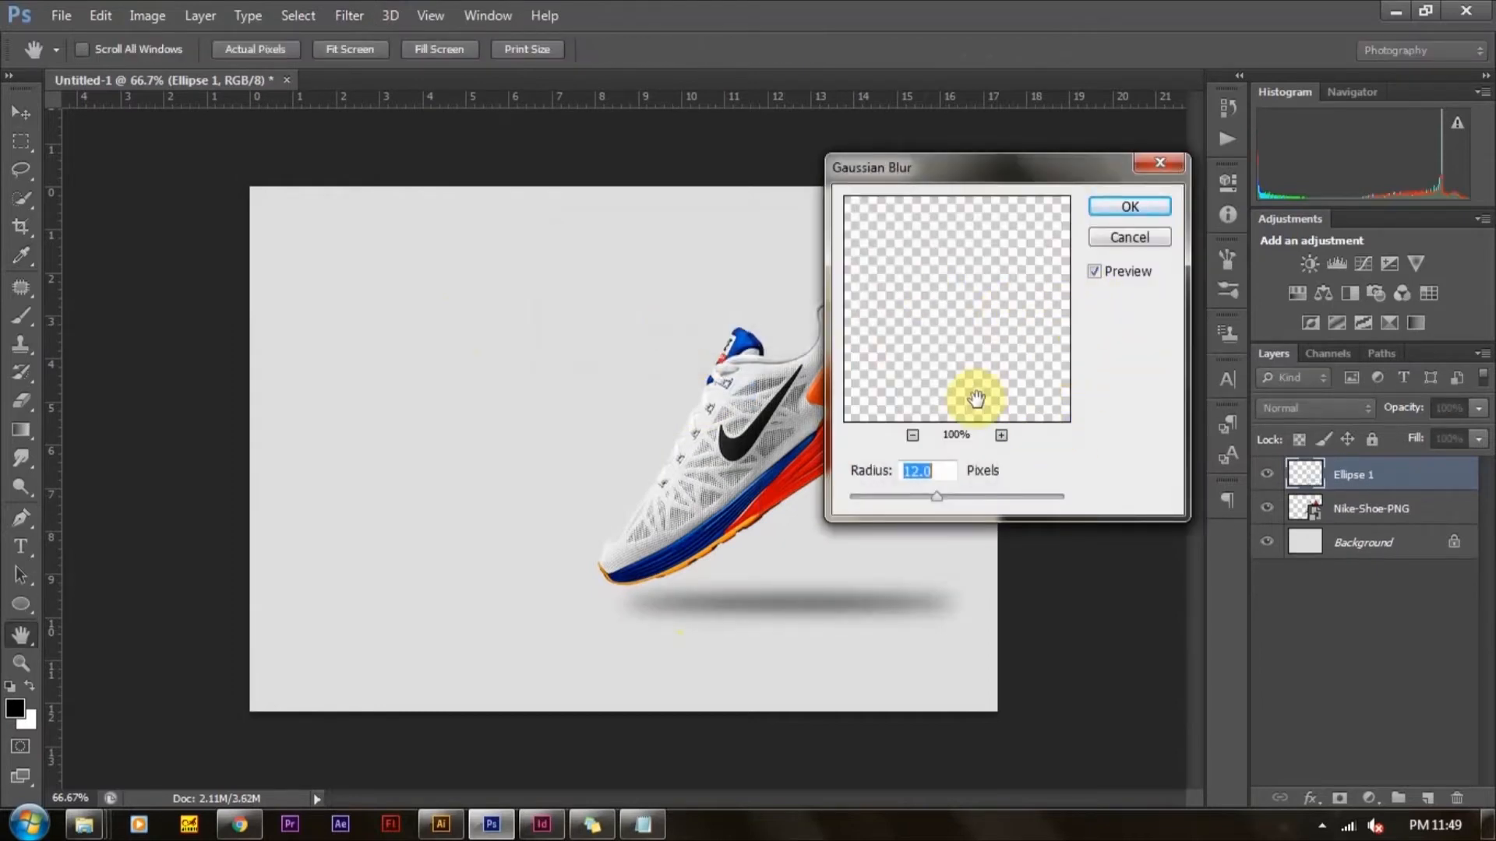
type("10")
key("Return")
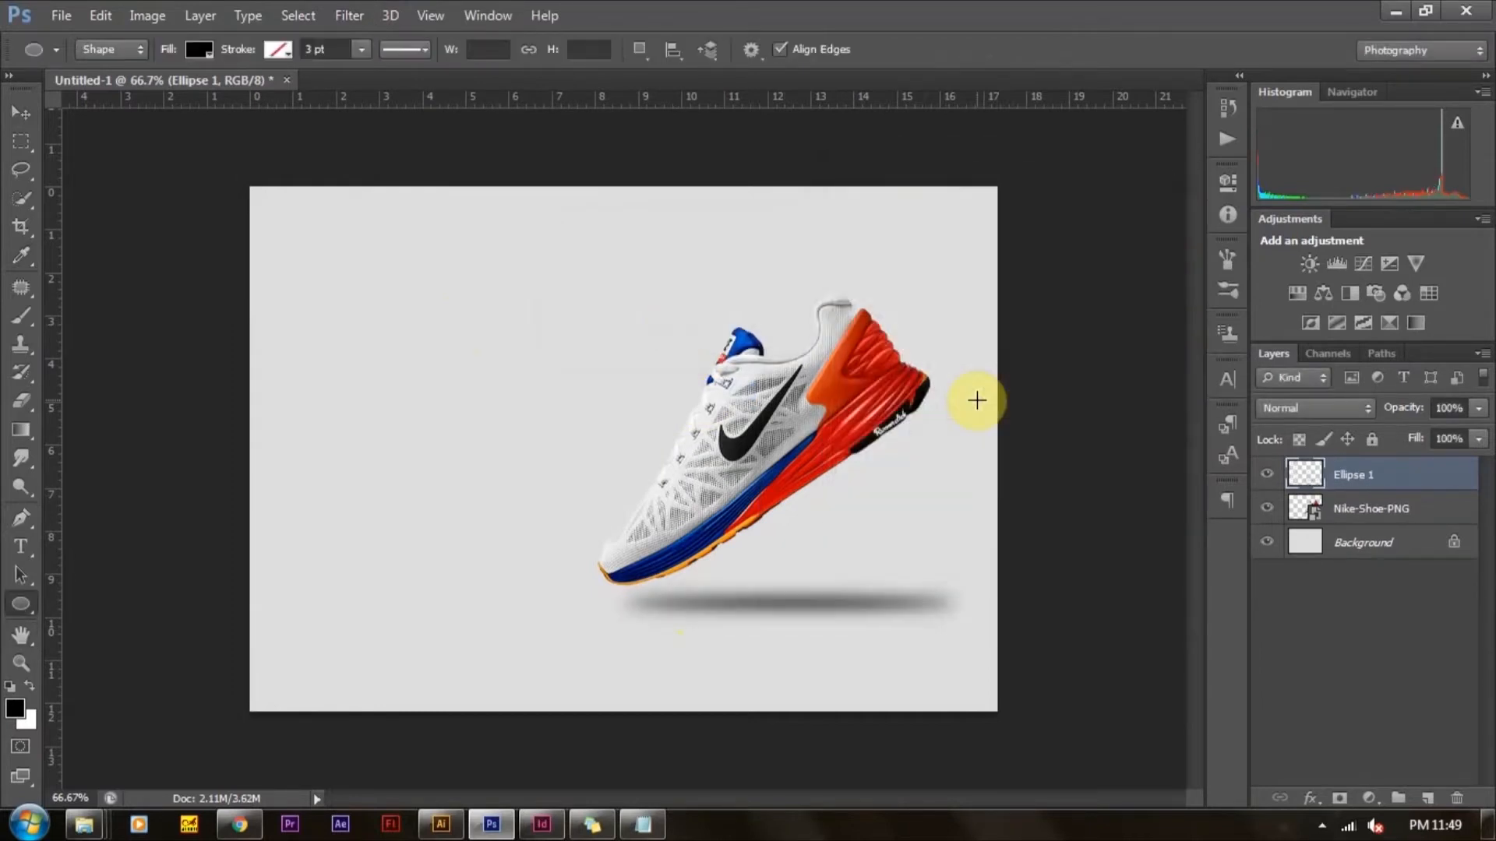
Flatten the blurred shadow to about 59% of its height and shift it slightly down below the shoe
left_click(22, 113)
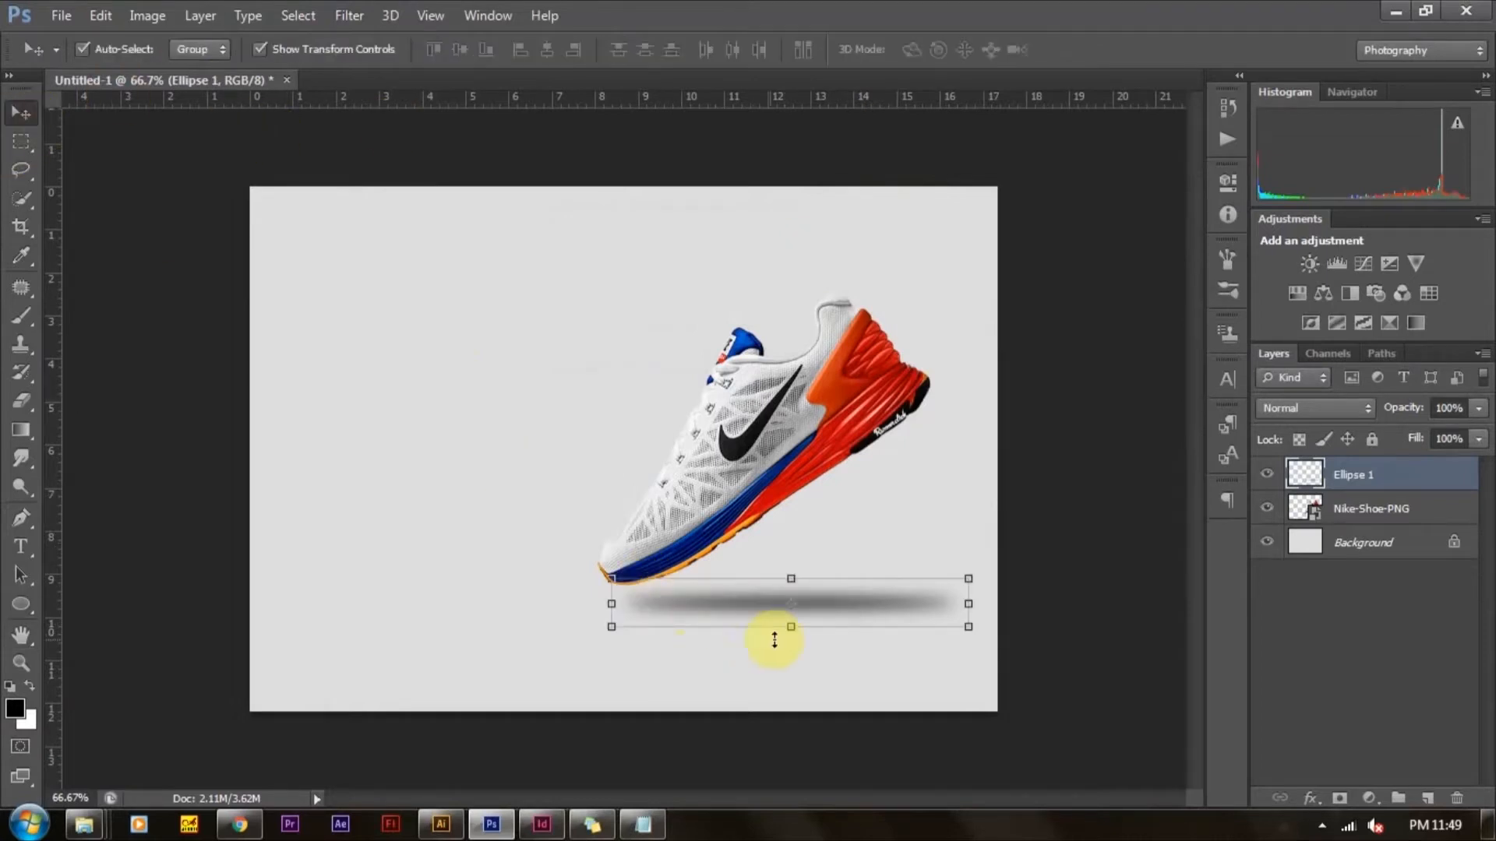
left_click_drag(797, 635, 798, 607)
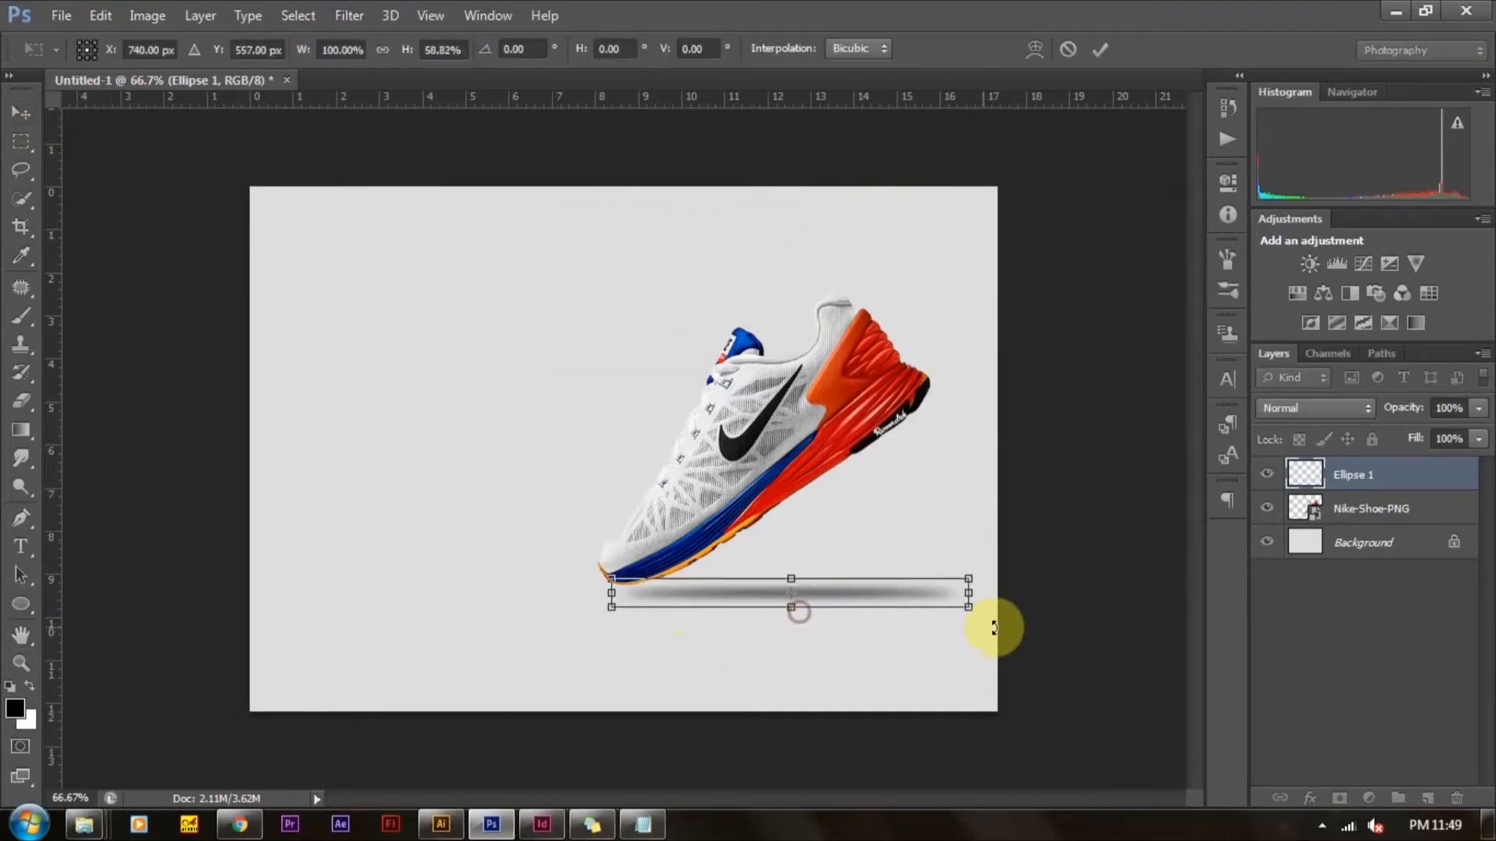
key("Return")
left_click_drag(896, 592, 896, 606)
left_click(1119, 624)
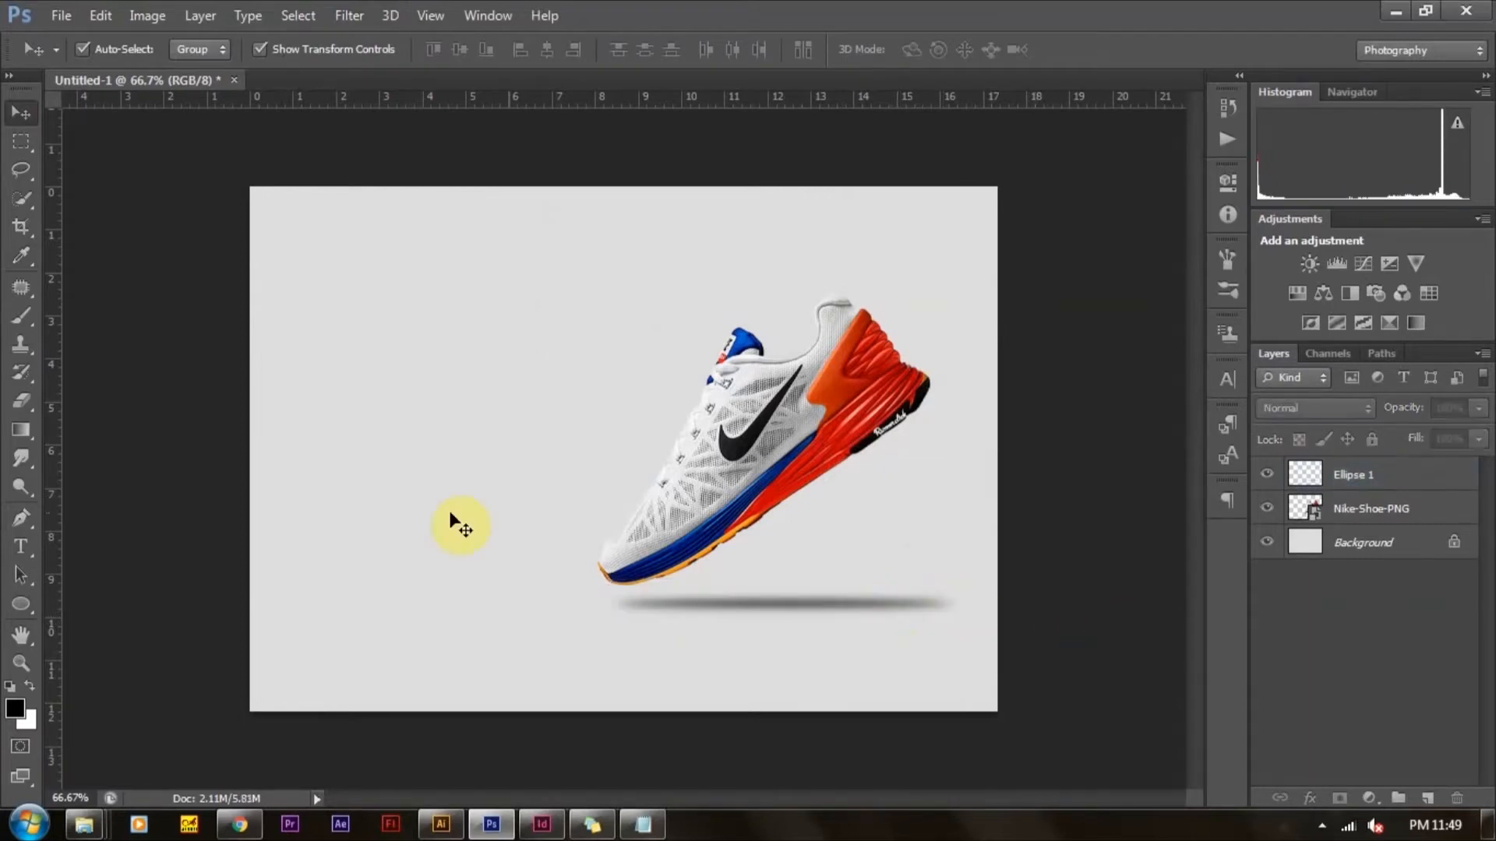
Draw a rectangle about 1028 × 27 px along the canvas's bottom edge and fill it with orange-red d63204
left_click_drag(26, 593, 131, 600)
left_click_drag(248, 690, 998, 709)
left_click(200, 50)
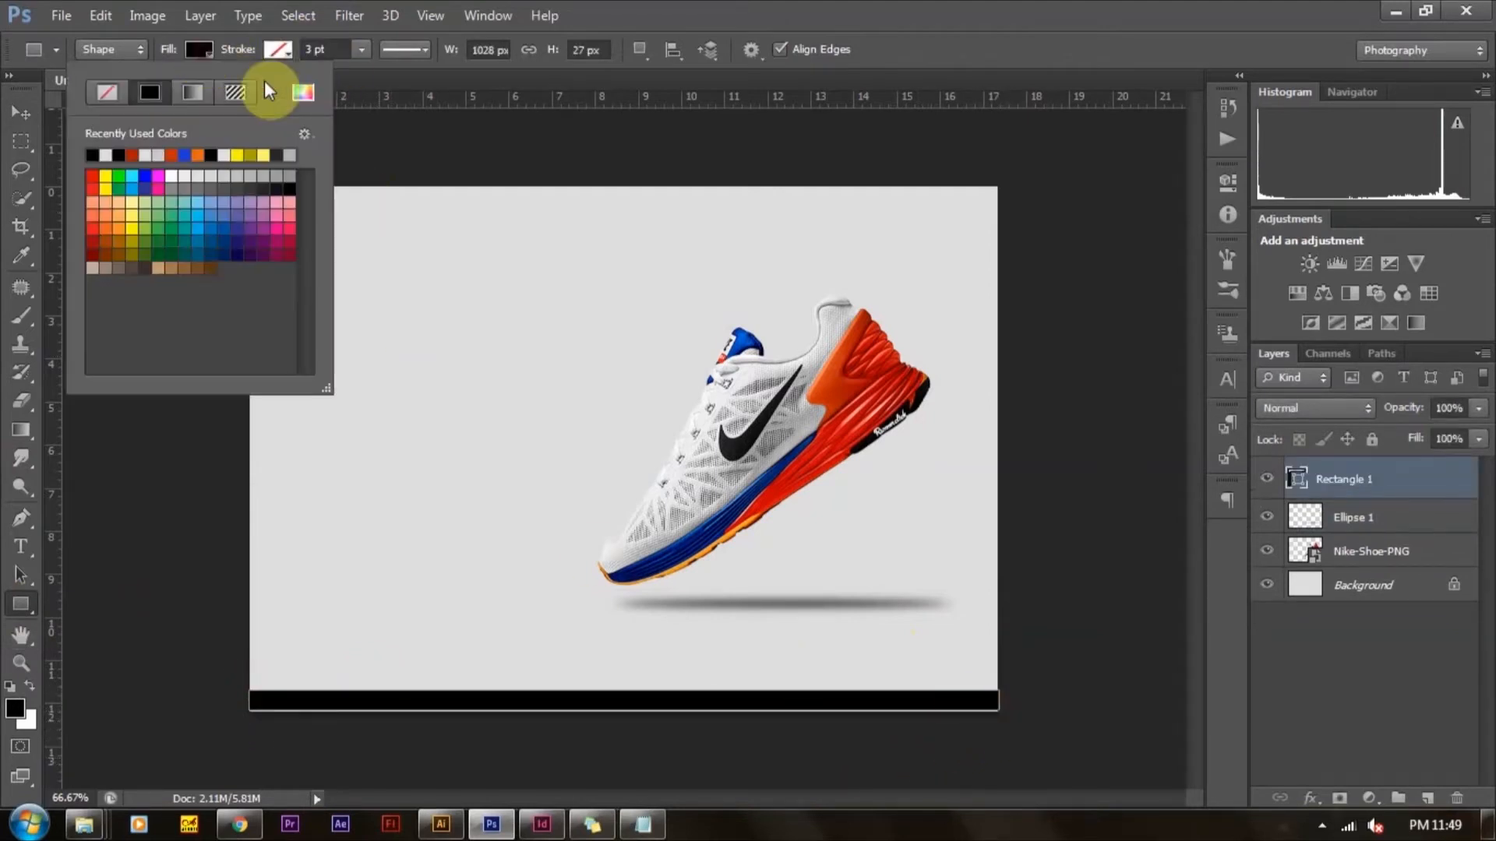
left_click(303, 93)
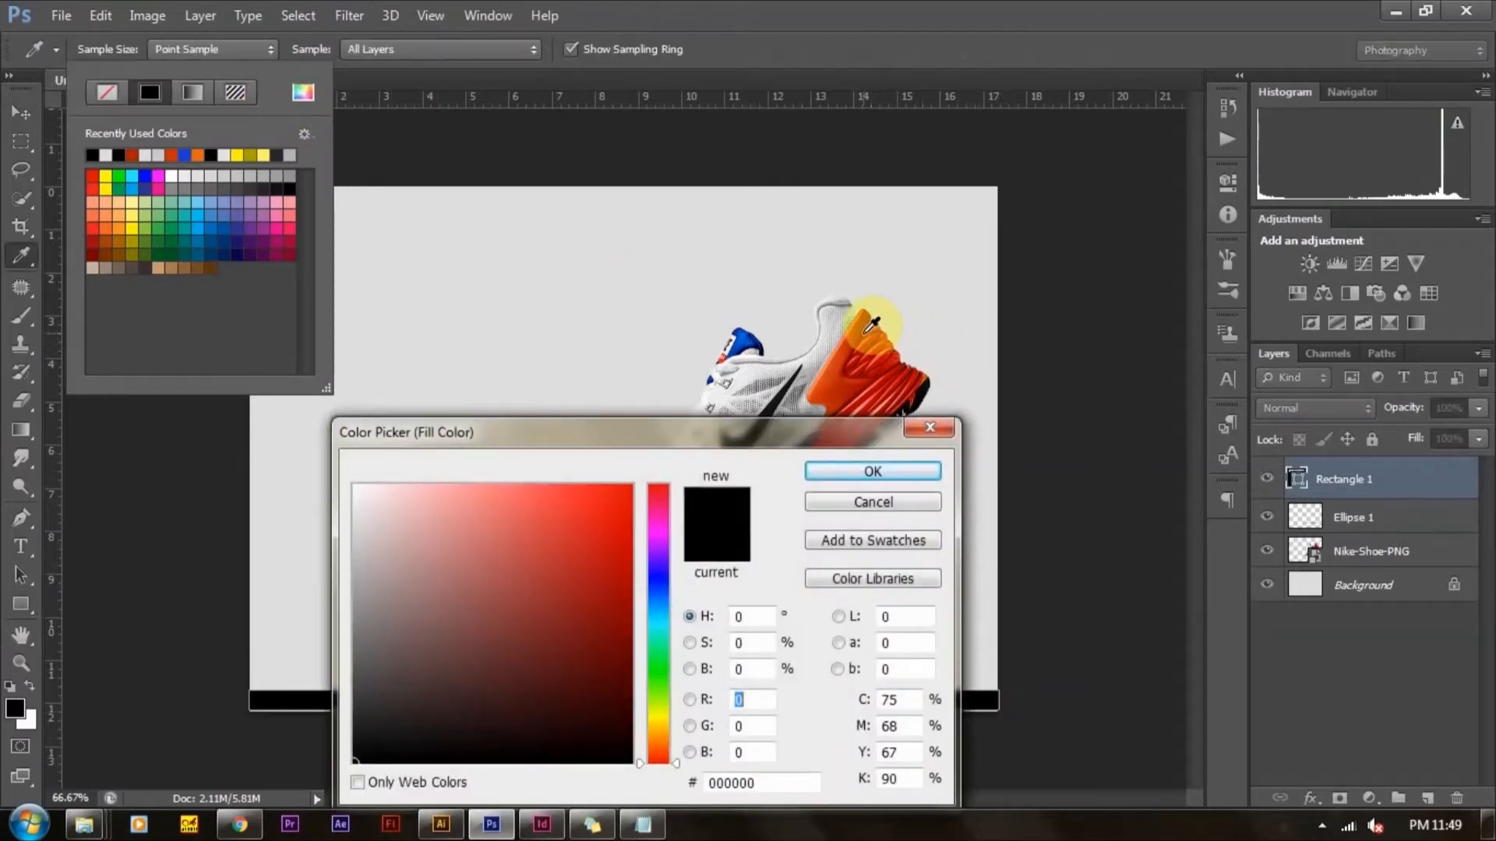
type("75")
left_click(857, 332)
left_click(854, 333)
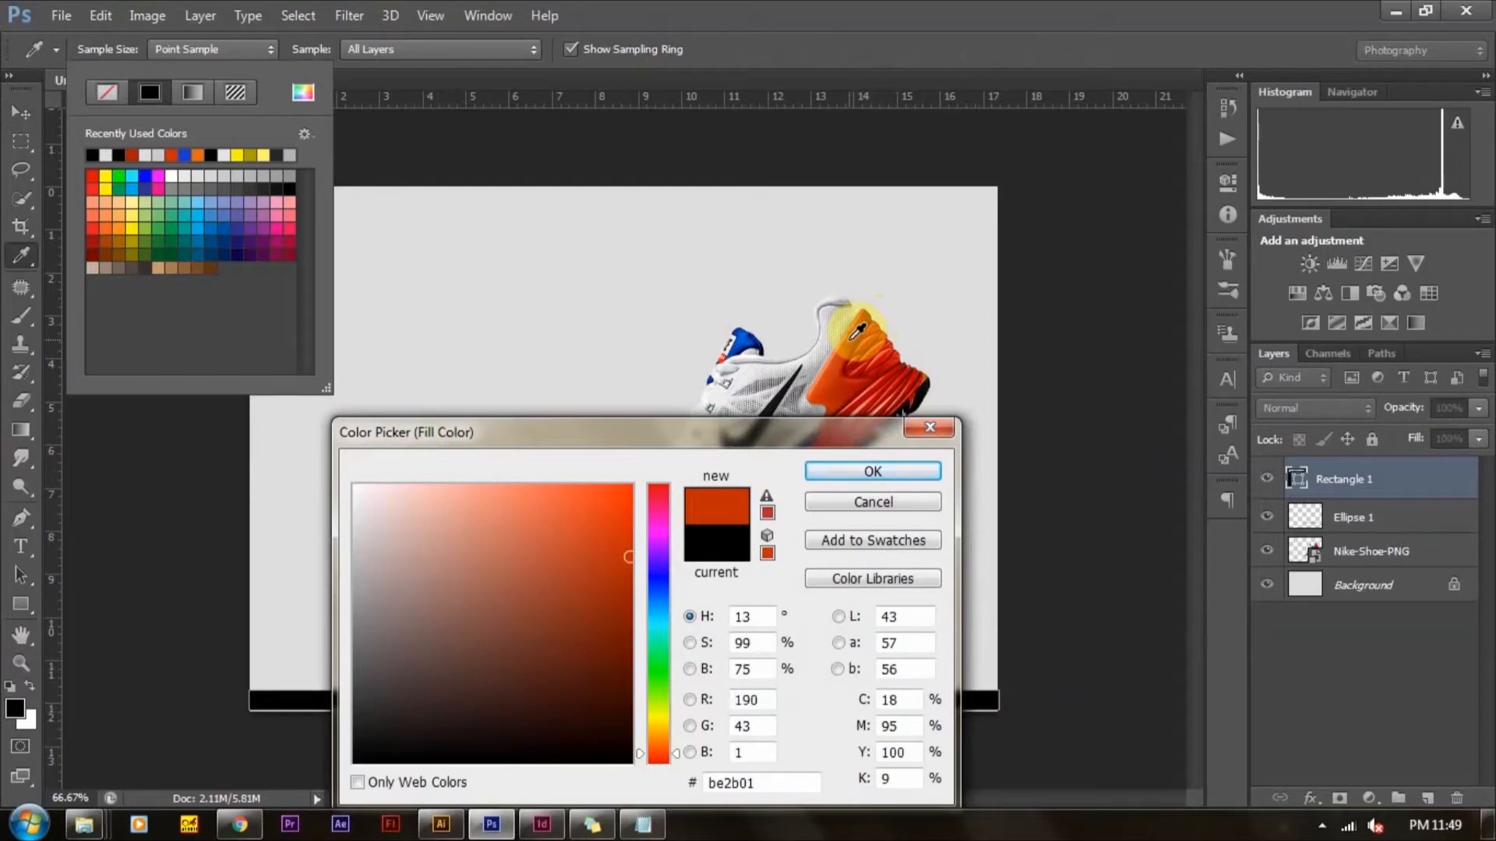
left_click(853, 338)
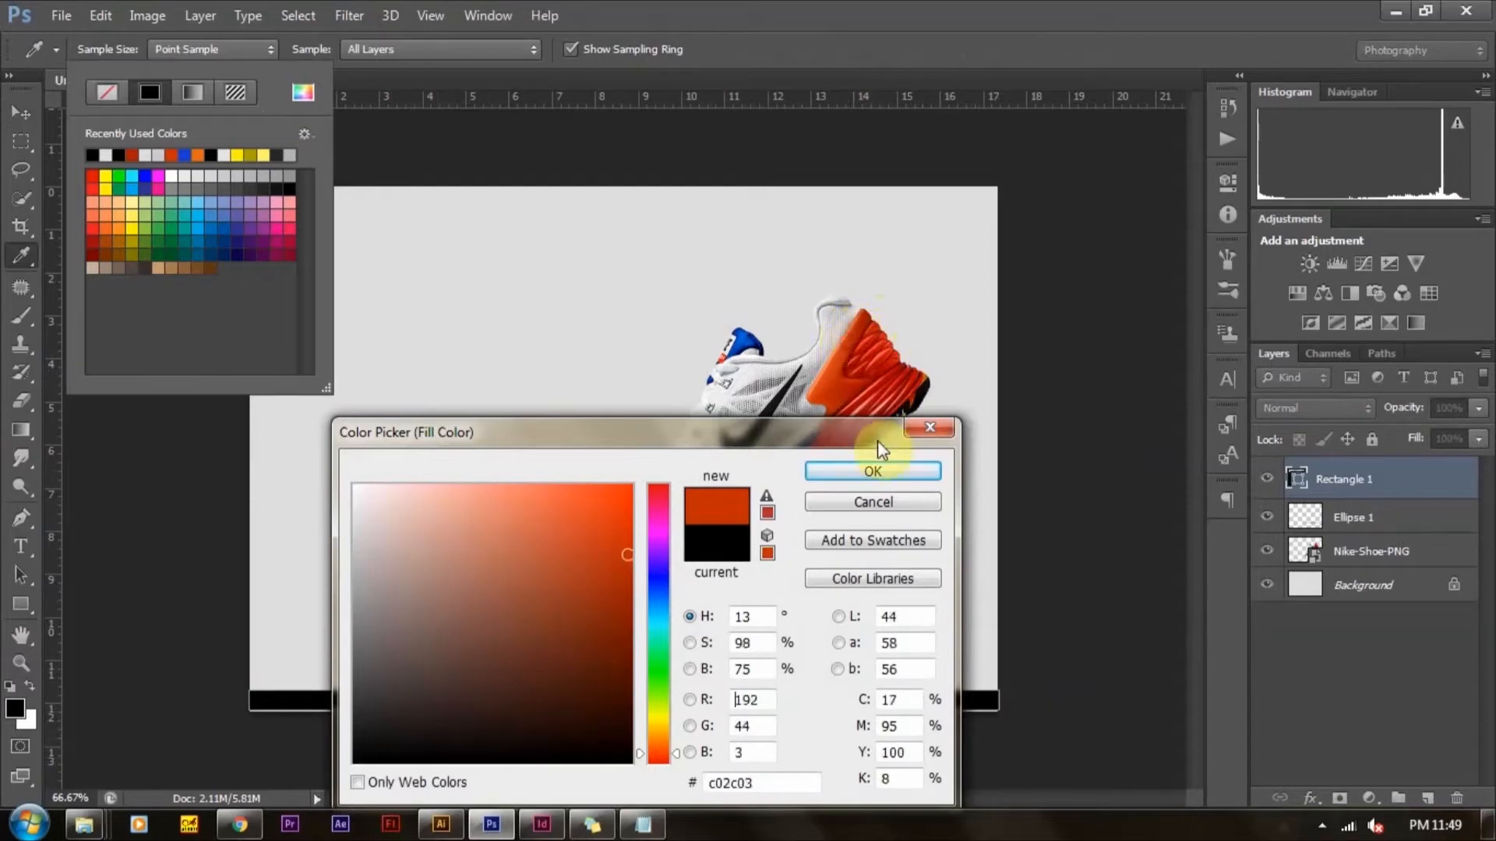
left_click(626, 530)
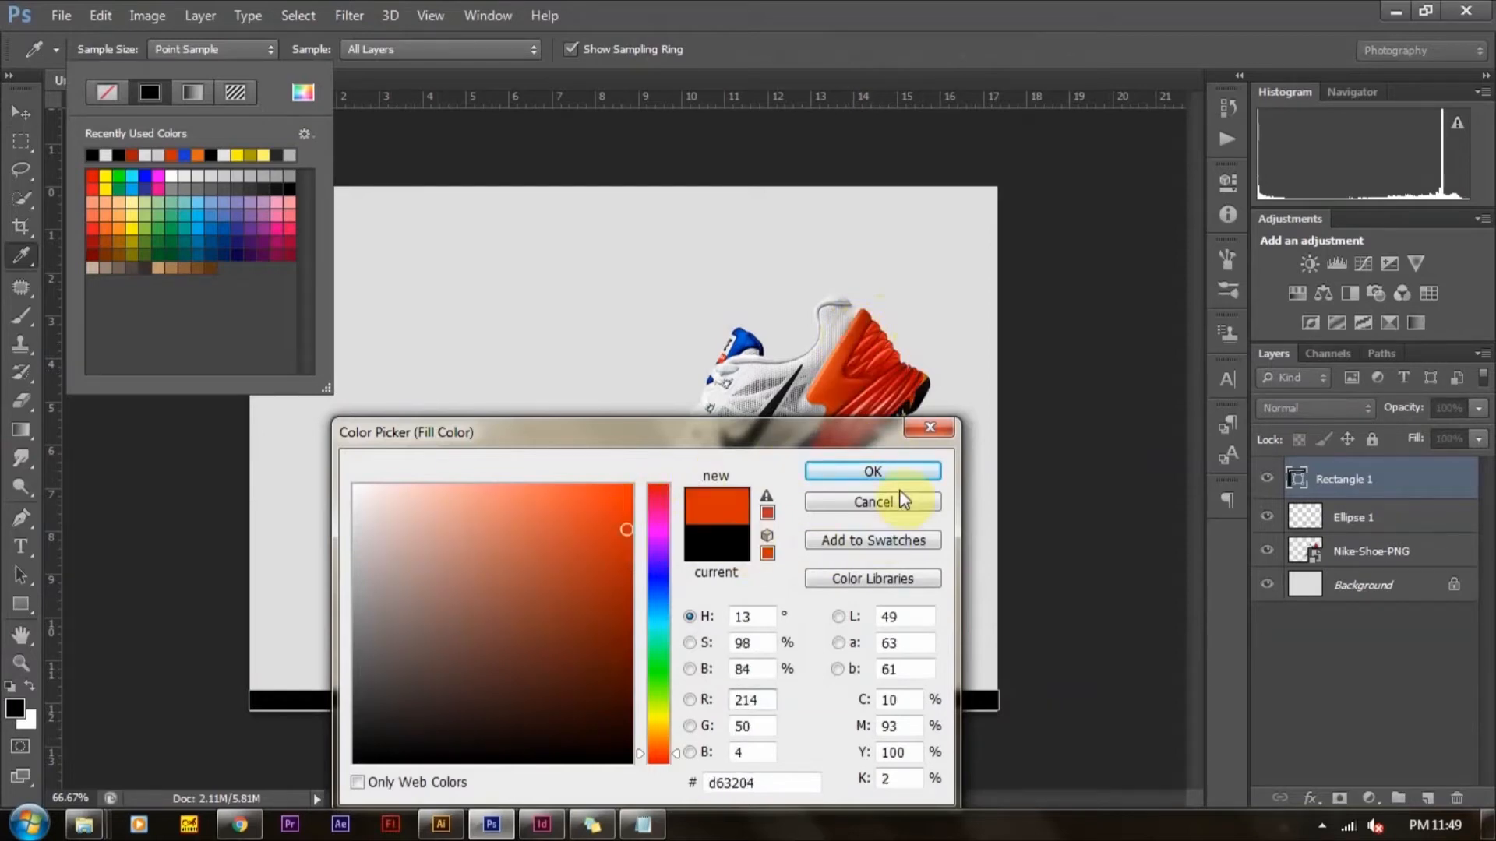
left_click(879, 472)
Align the orange strip with the bottom edge of the canvas so no gap remains beneath it
left_click(26, 117)
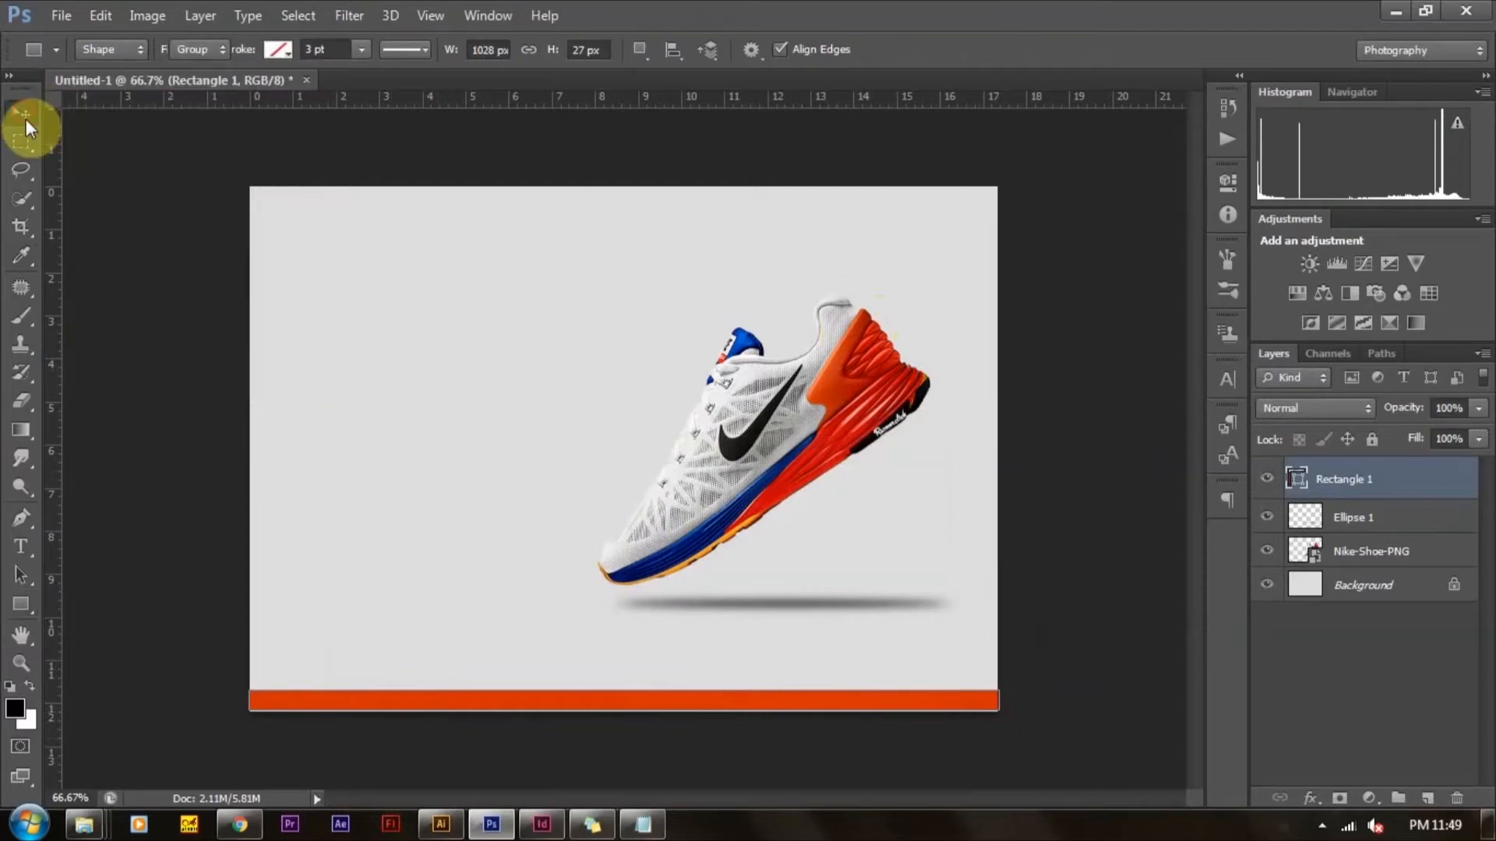
left_click(115, 393)
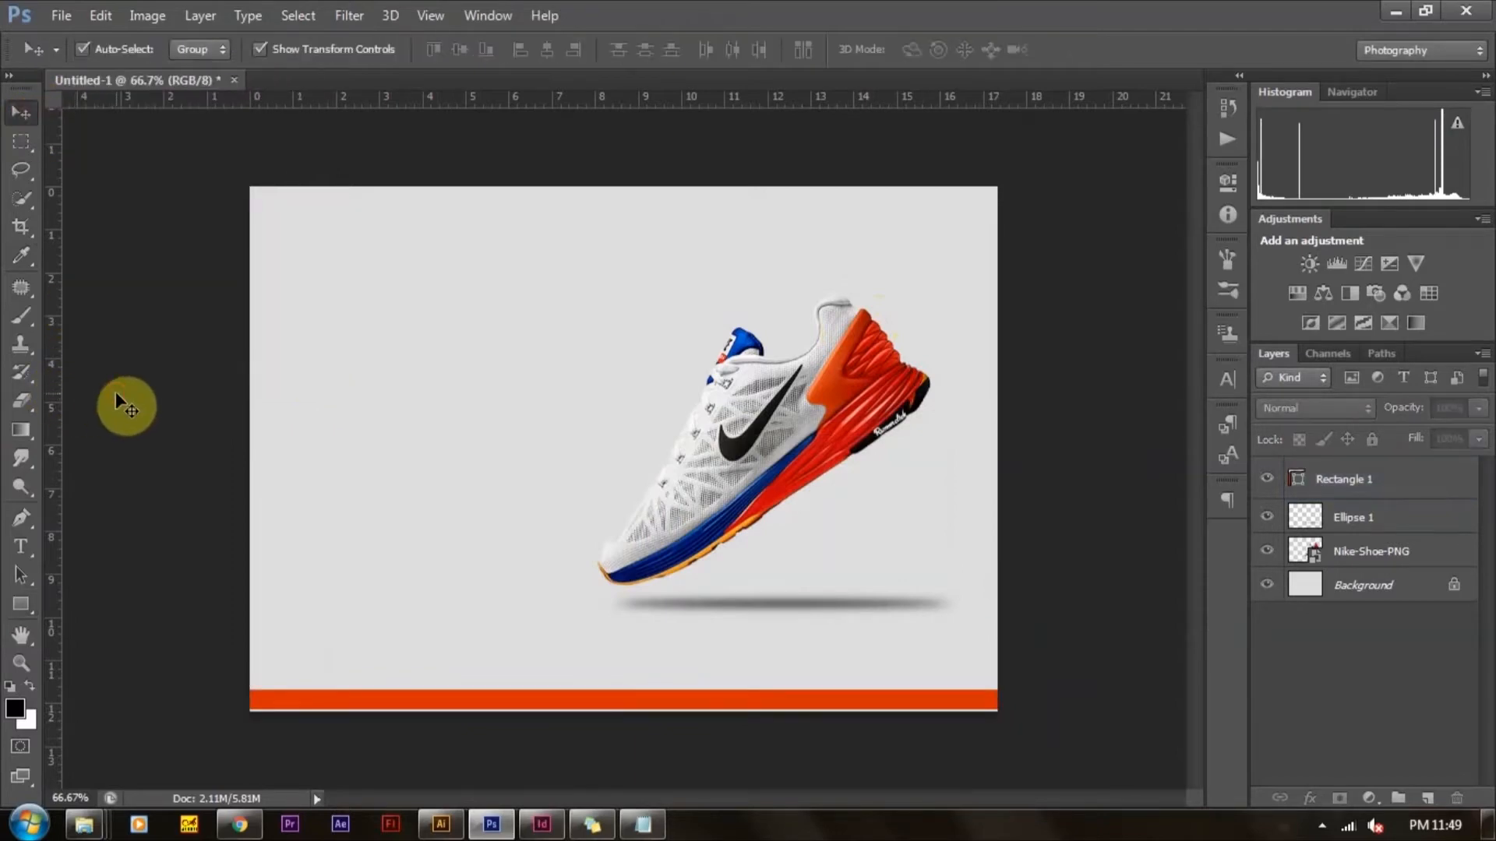
left_click(483, 705)
left_click_drag(624, 711, 624, 711)
left_click(814, 759)
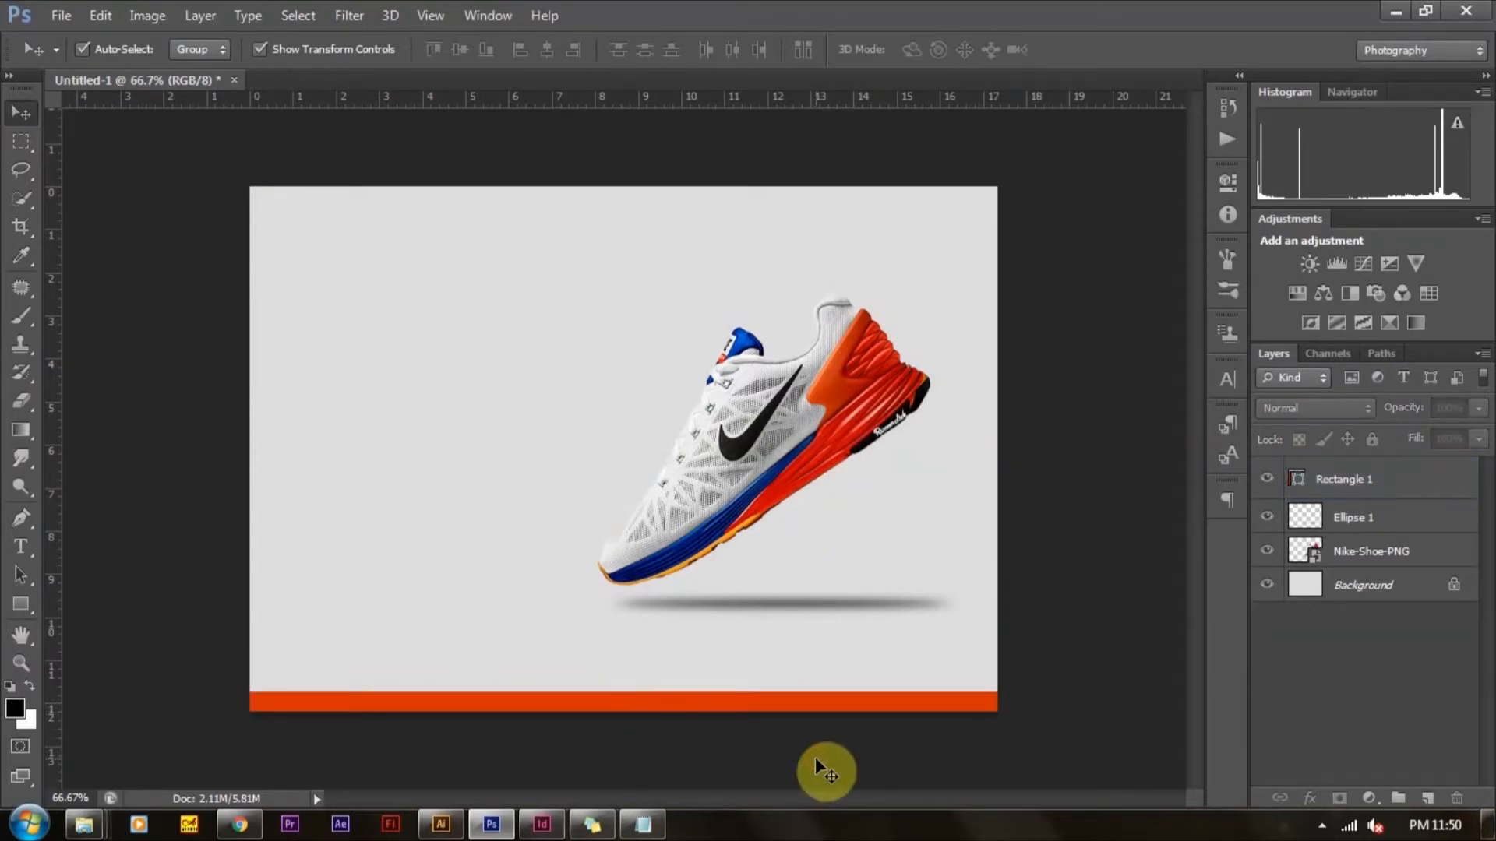
Place the nike_PNG11 swoosh image into the document
key("alt+f")
key("l")
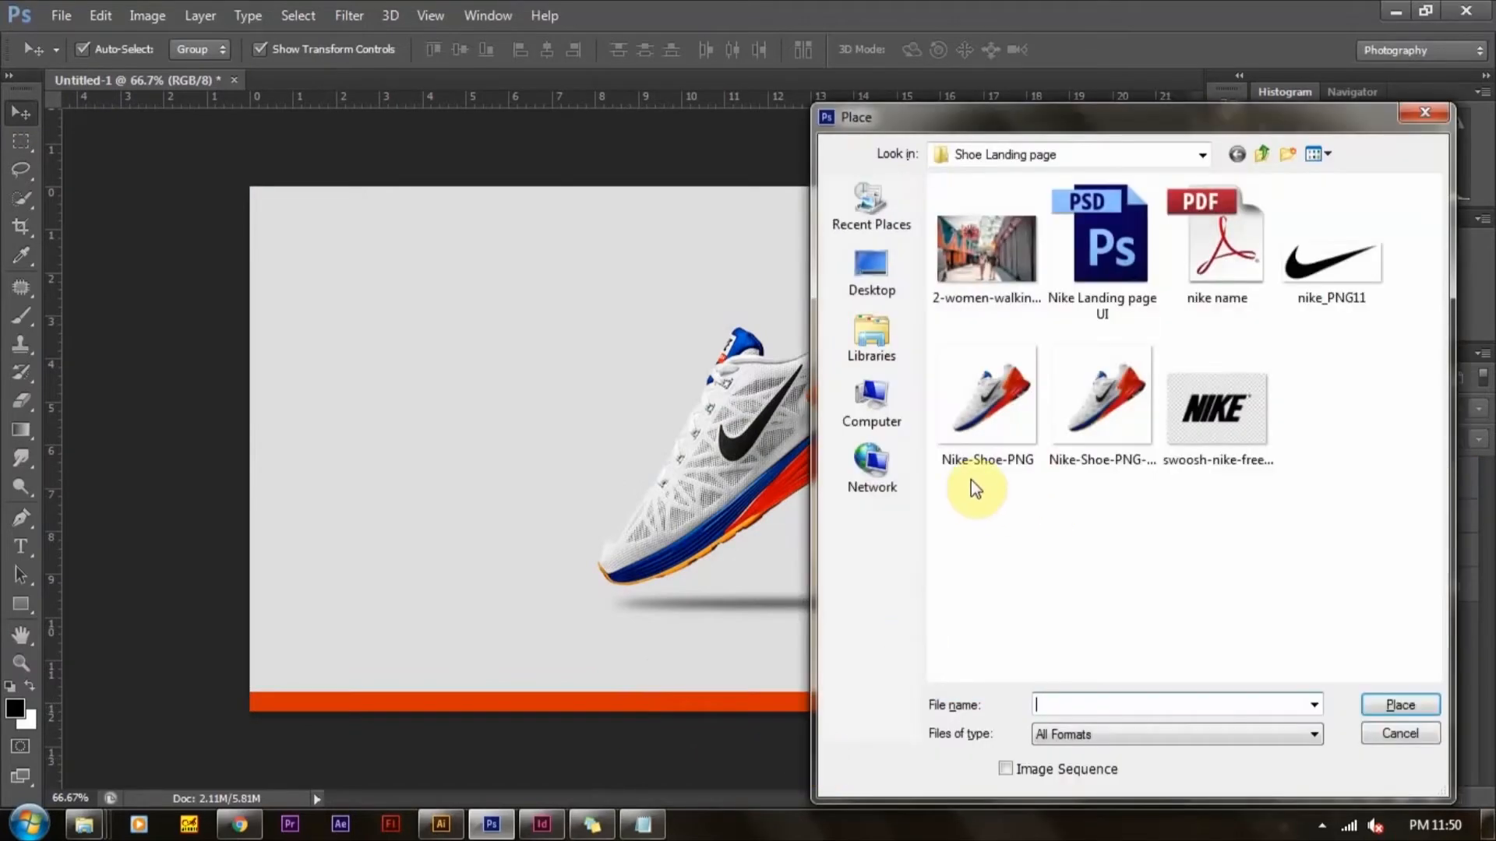
double_click(1316, 282)
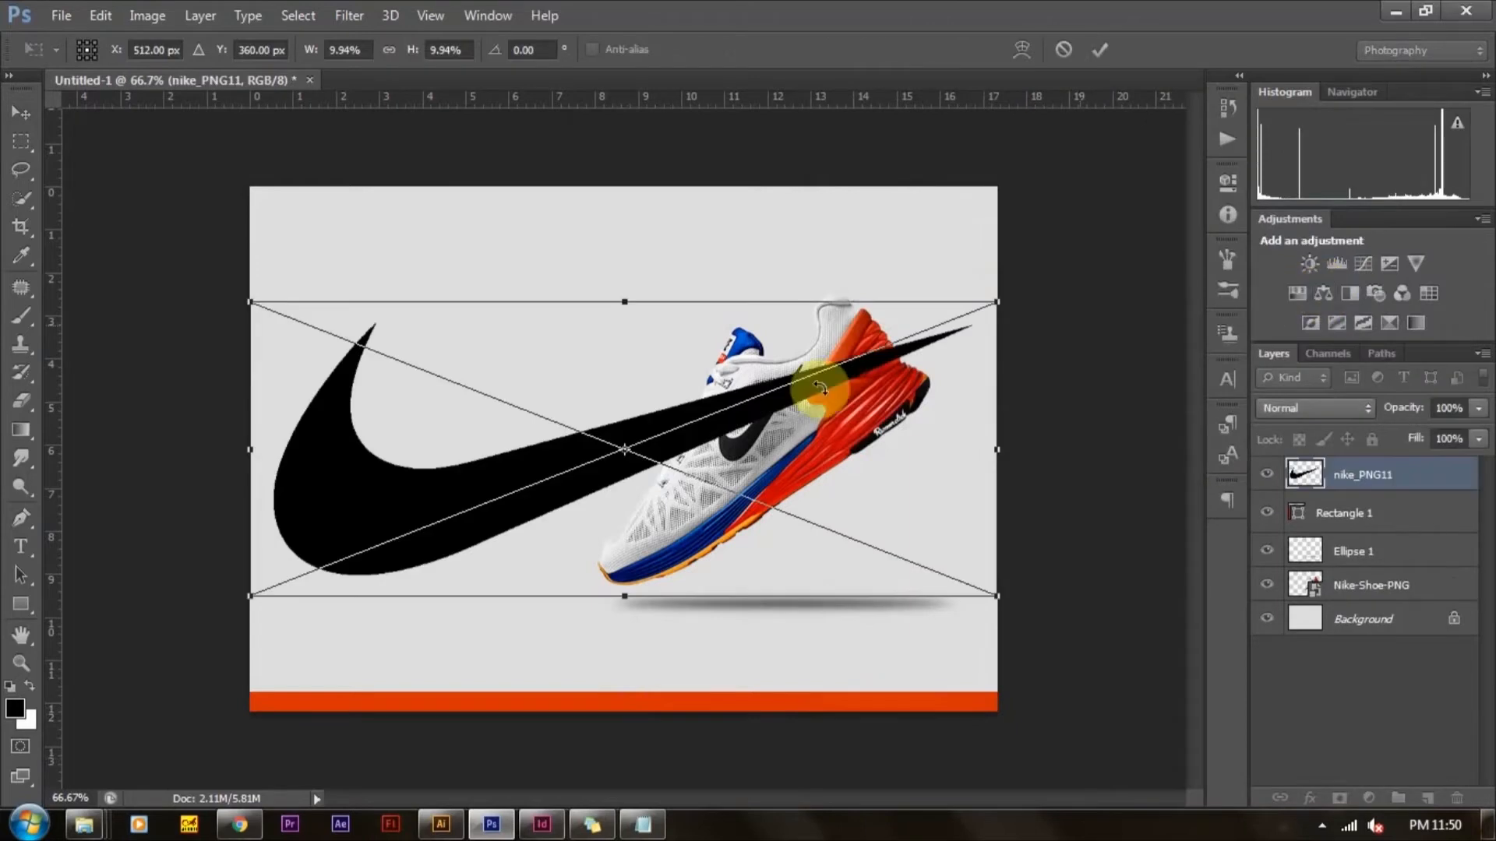
key("Return")
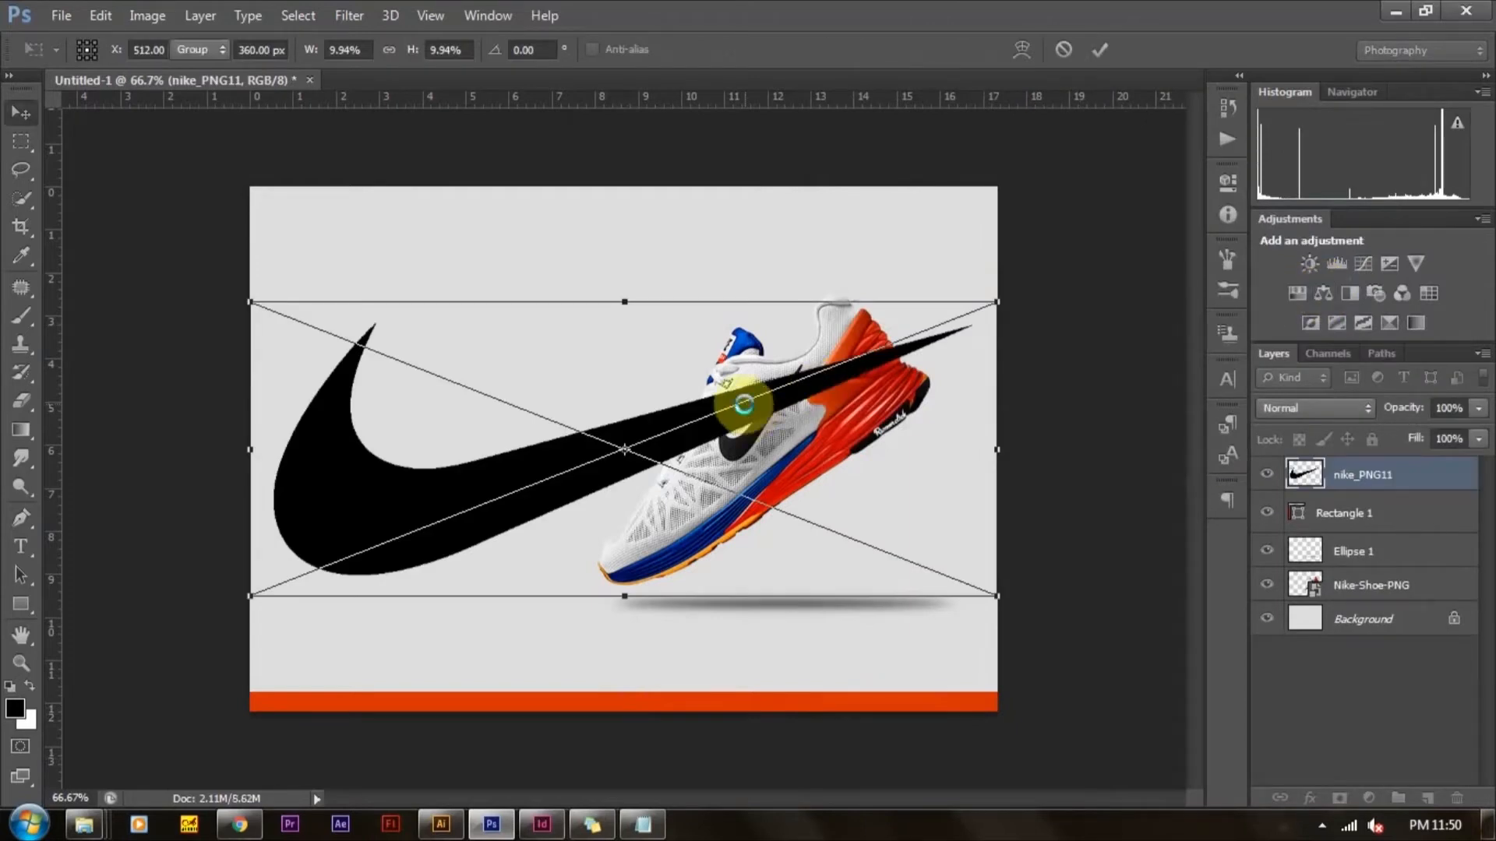
Duplicate the swoosh and shrink the copy to a small logo in the canvas's upper-left corner
left_click_drag(404, 470, 621, 378)
left_click_drag(975, 417, 344, 248)
key("Return")
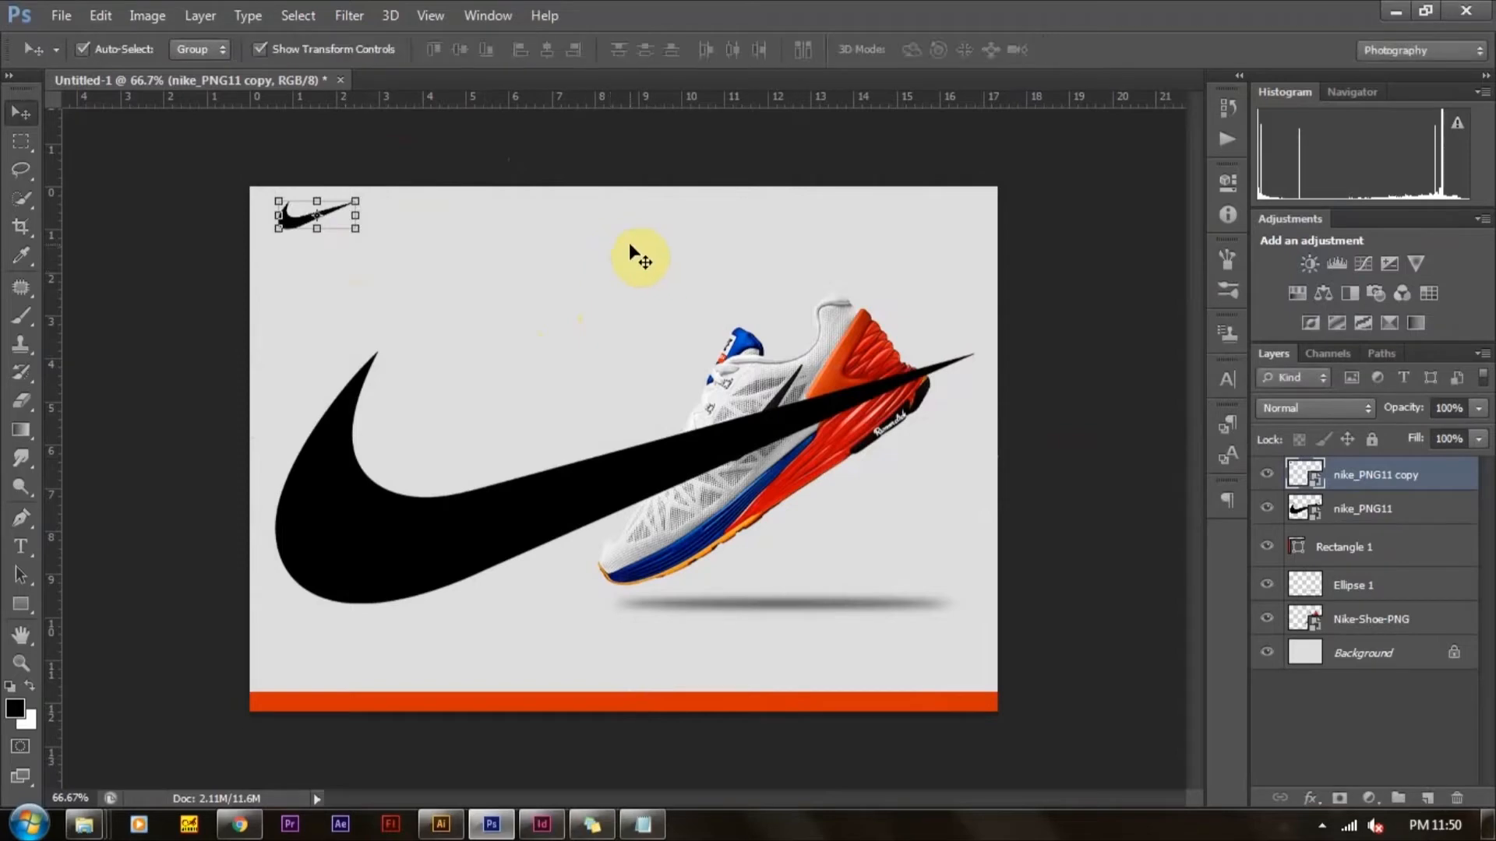
Move the small swoosh logo slightly down from the top edge of the canvas
left_click(629, 242)
key("ctrl+plus")
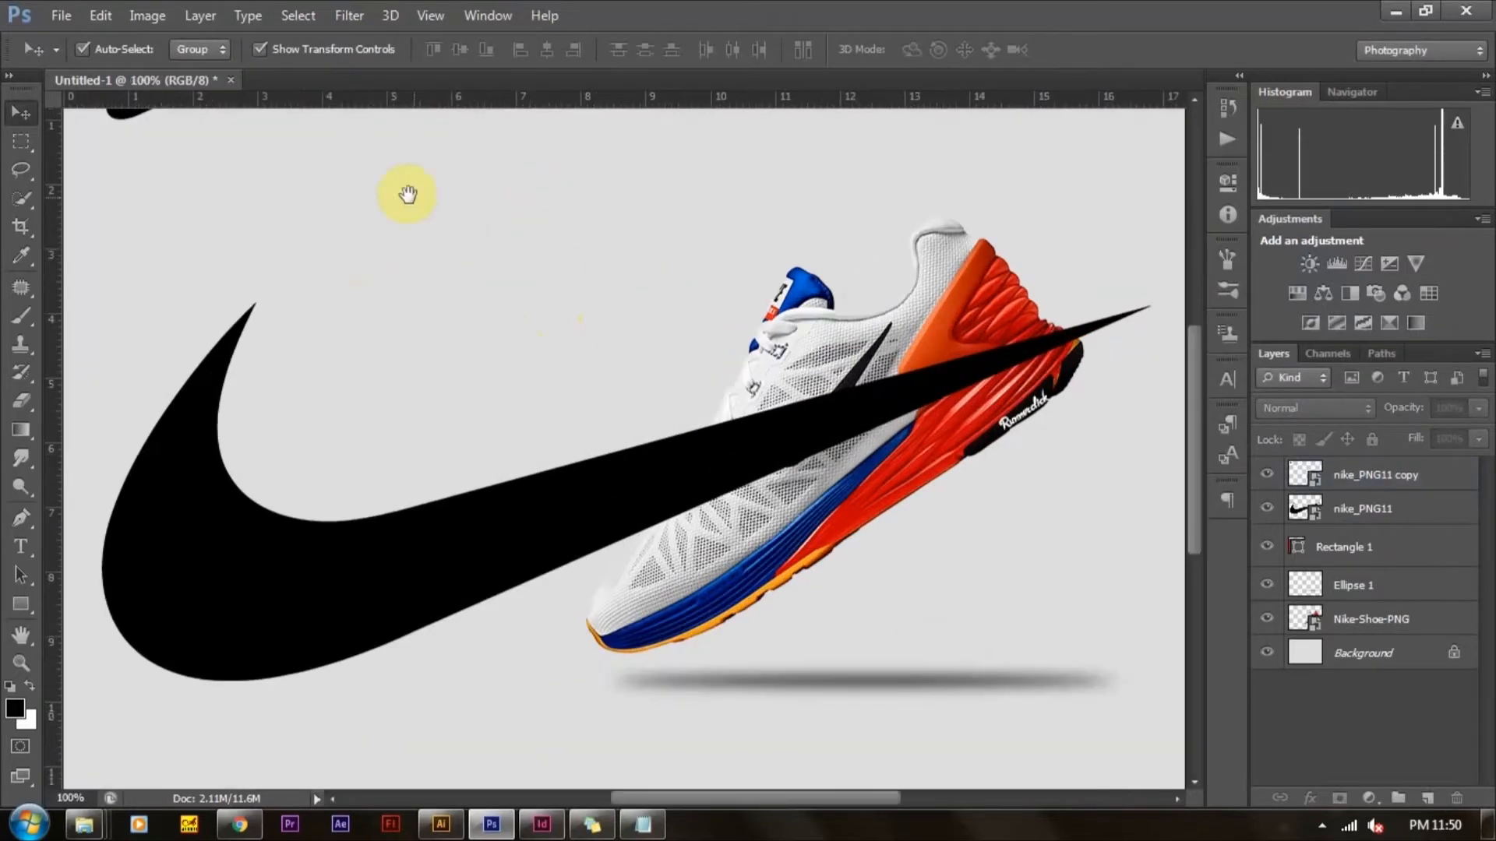
left_click_drag(408, 194, 754, 413)
left_click(486, 319)
left_click_drag(486, 319, 482, 331)
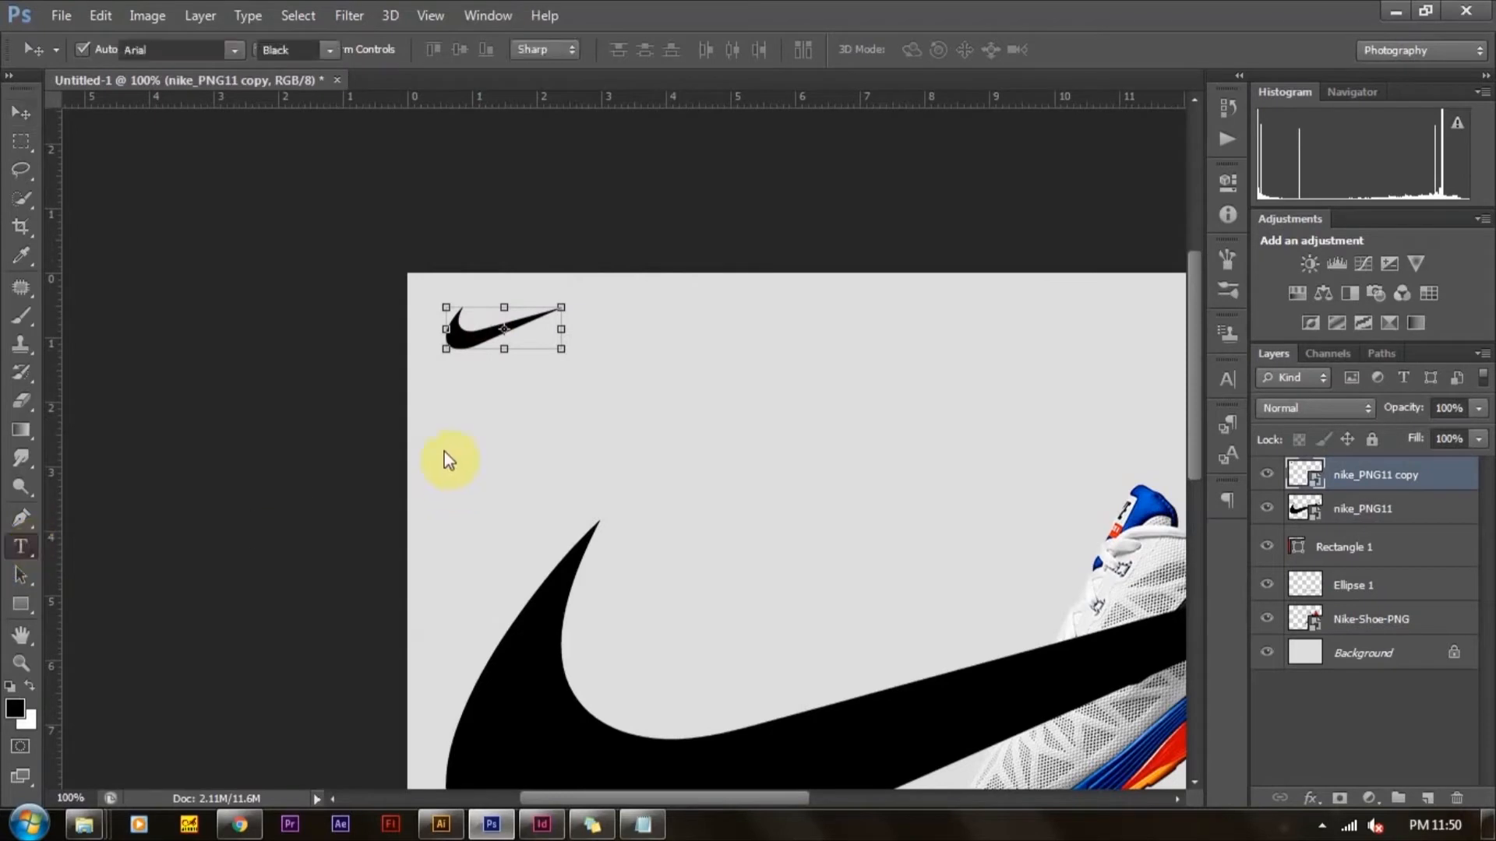
Add the text "Home" near the upper edge of the canvas, right of its centre
key("t")
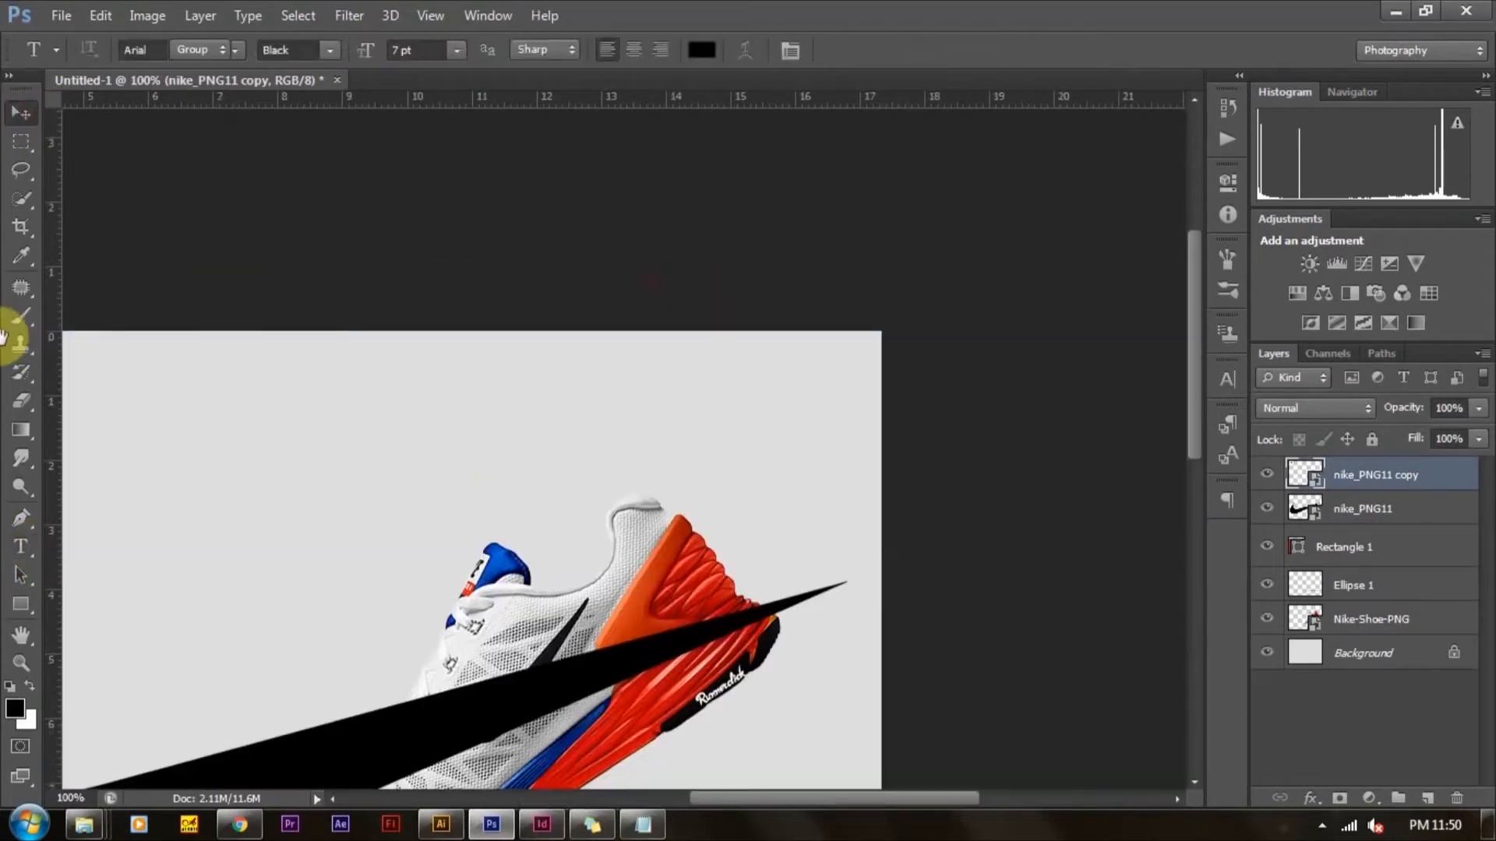
left_click_drag(2, 338, 208, 298)
left_click(23, 551)
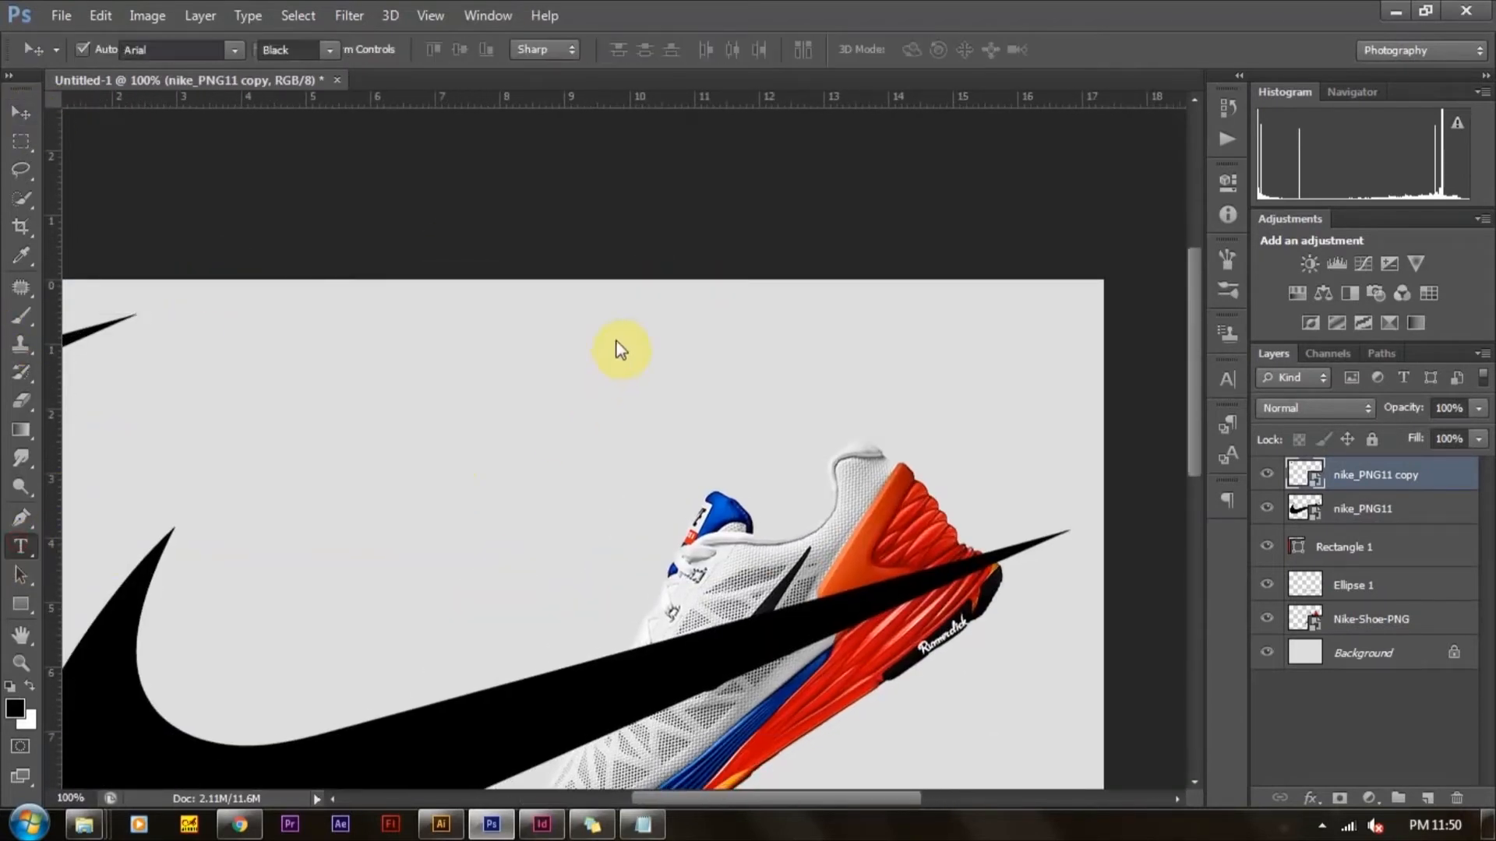
left_click(716, 382)
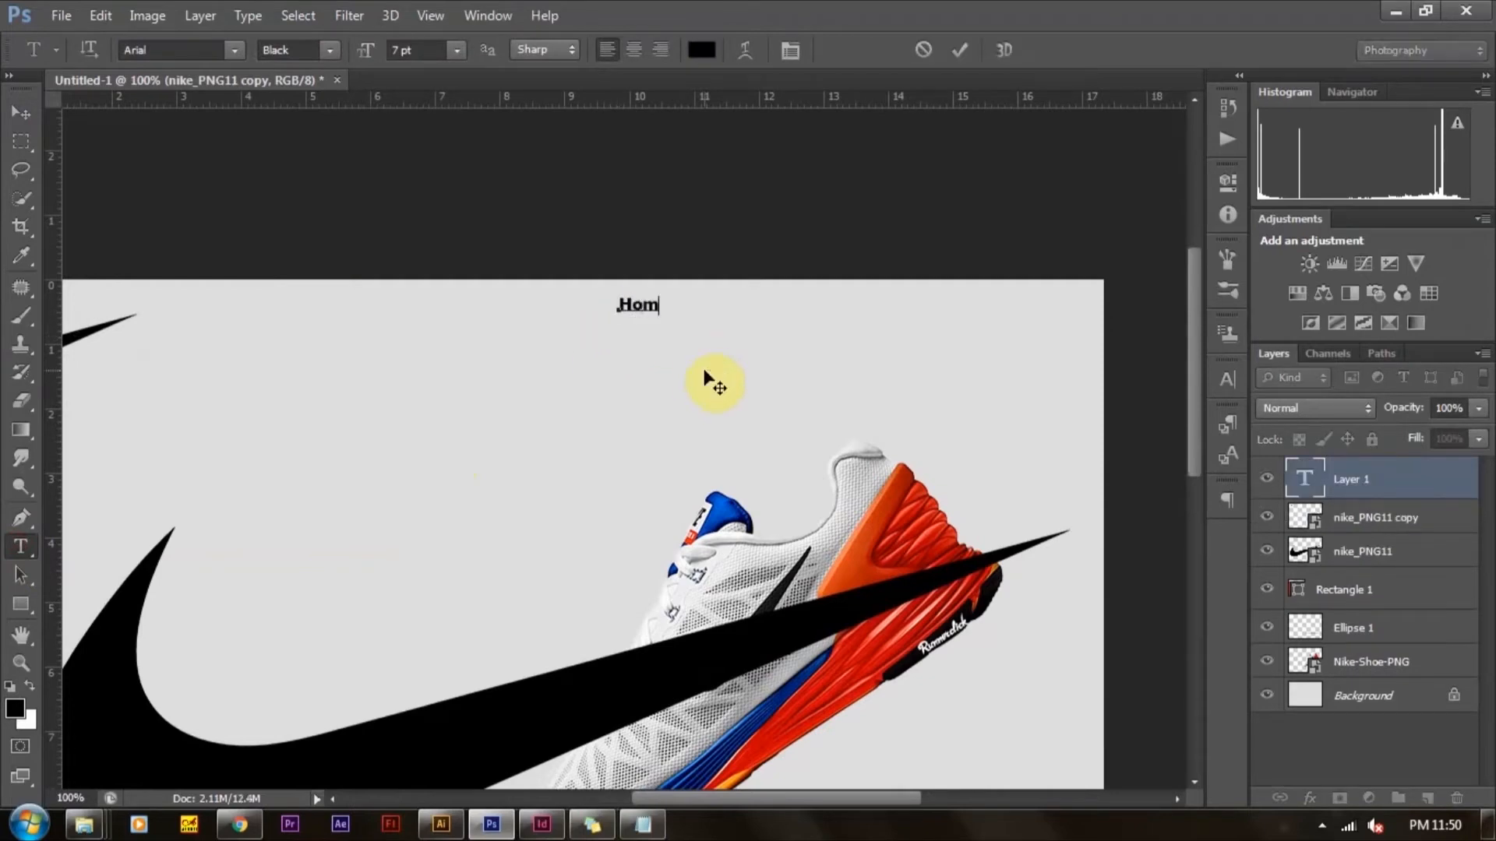
Change the font style of the Home text to Regular
key("ctrl+a")
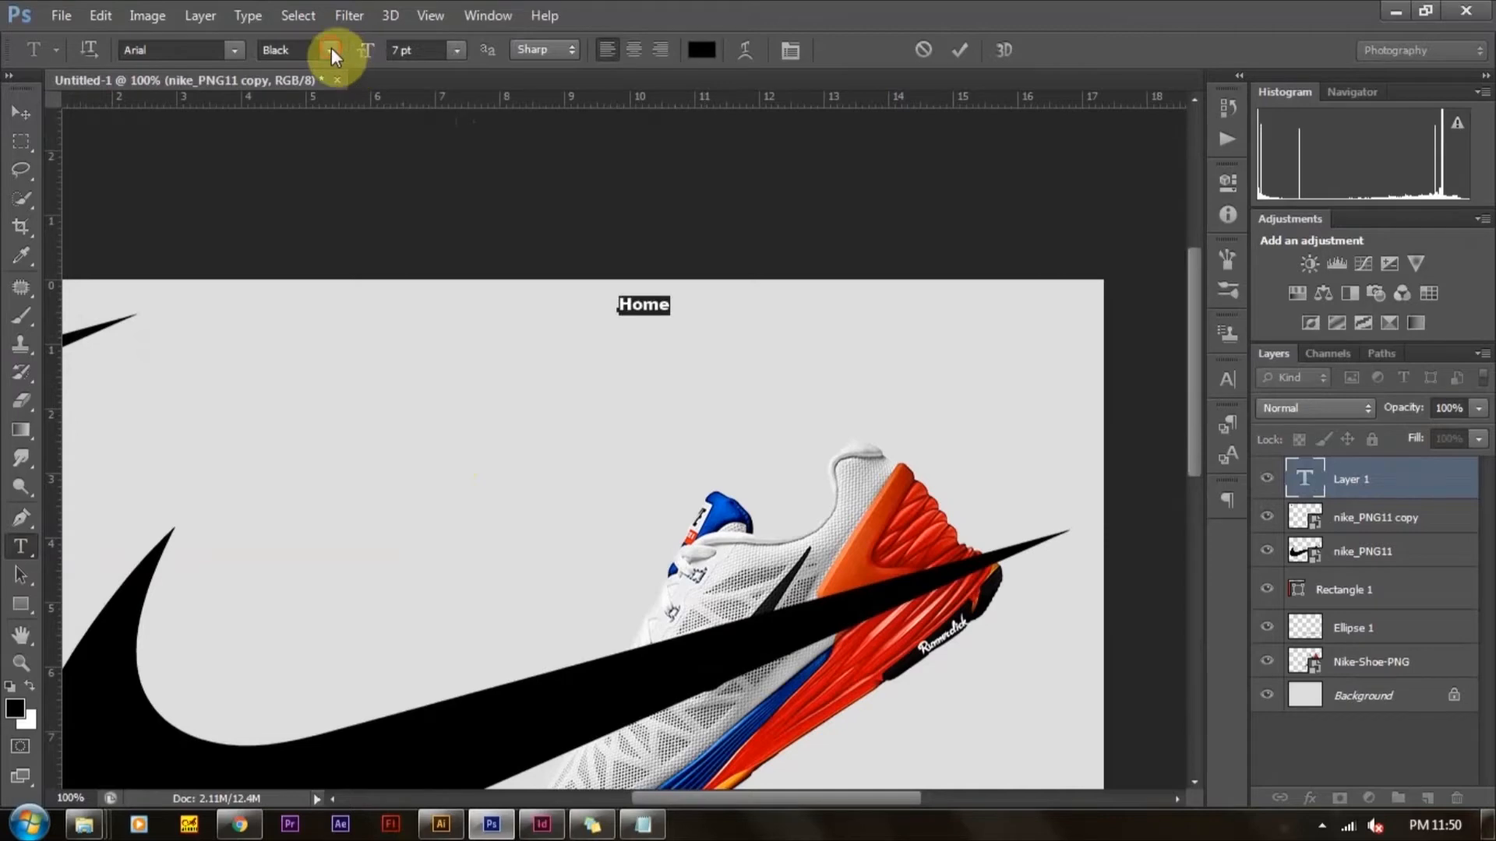
left_click(331, 48)
left_click(334, 91)
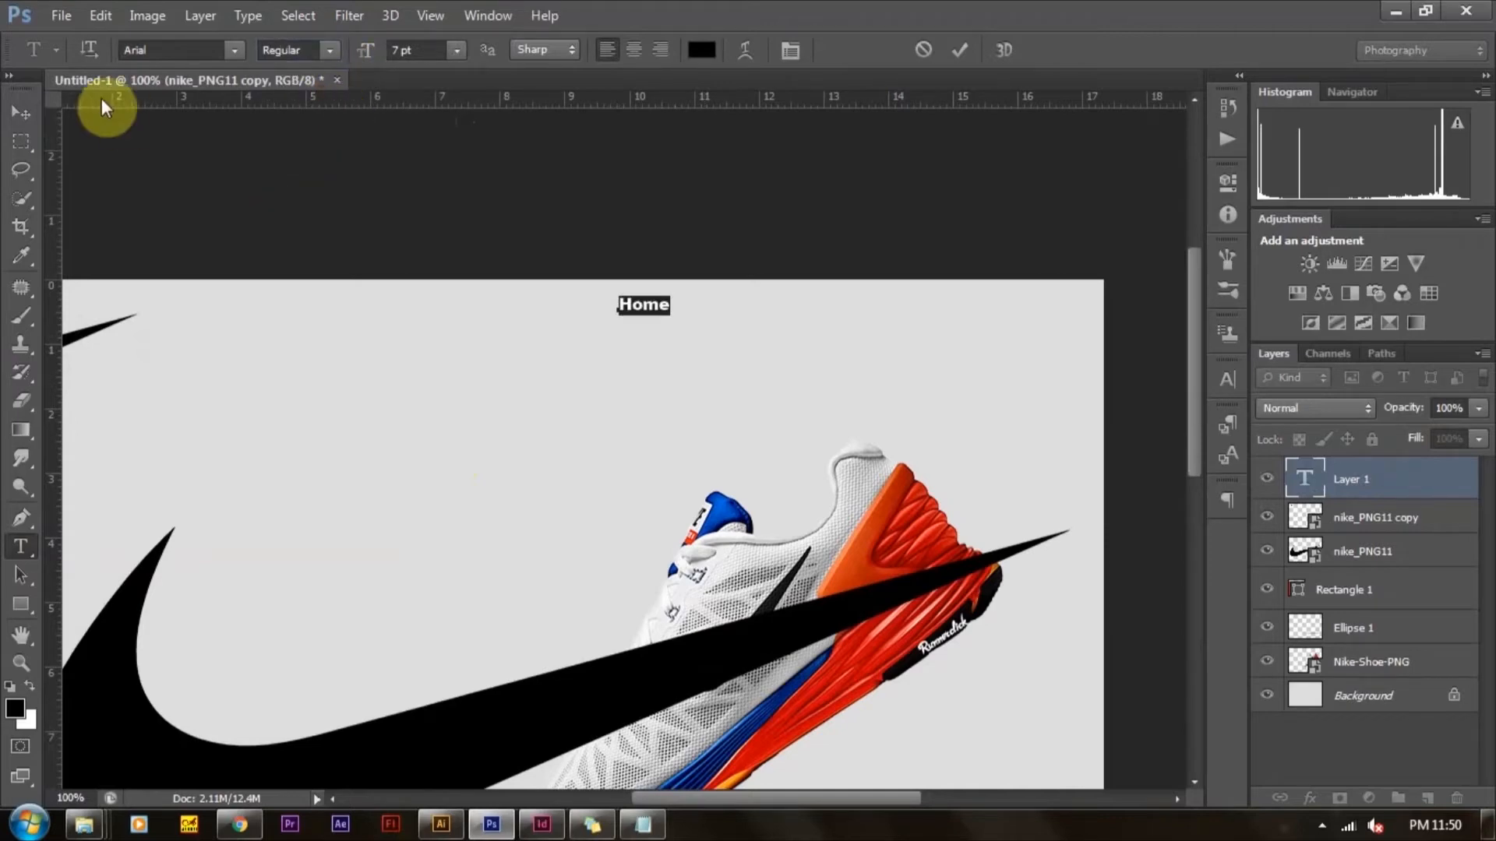
left_click(20, 112)
Duplicate the Home label to its right and change the copy's text to "Services"
key("z")
left_click(816, 319)
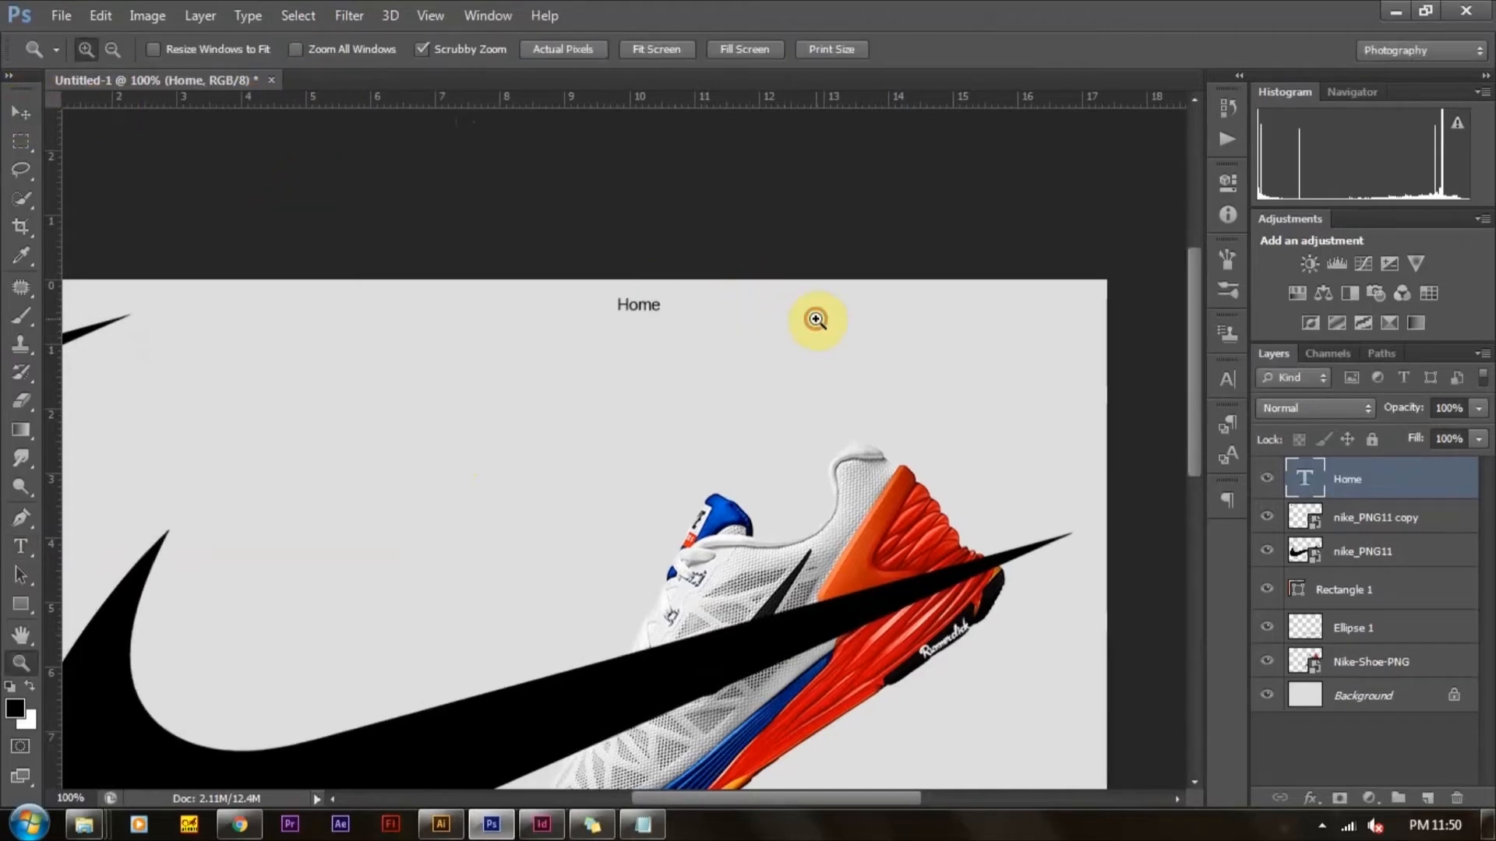
left_click(20, 113)
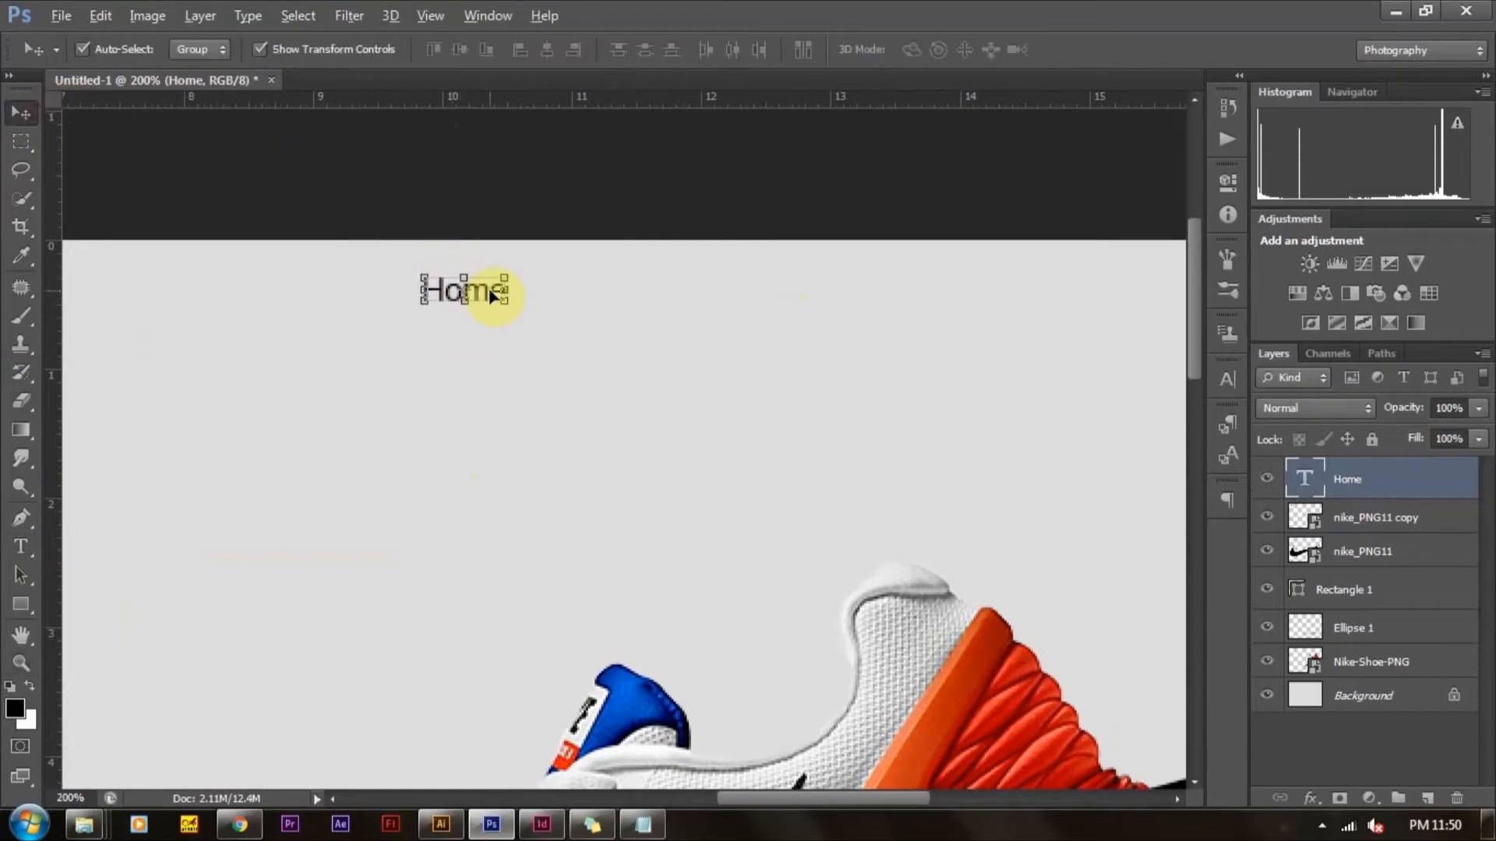
left_click_drag(491, 296, 659, 297)
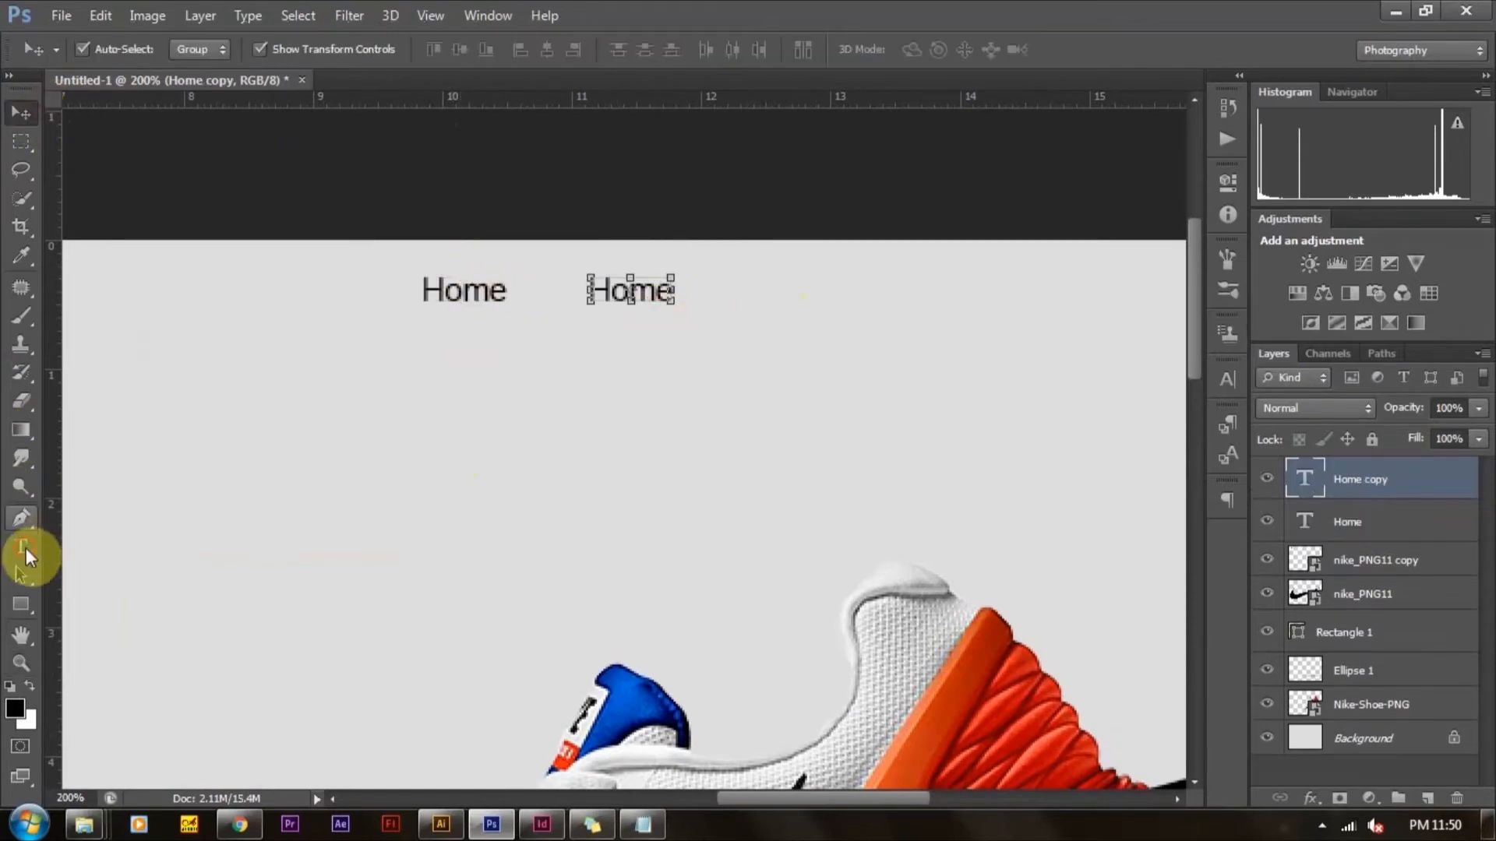
left_click(21, 546)
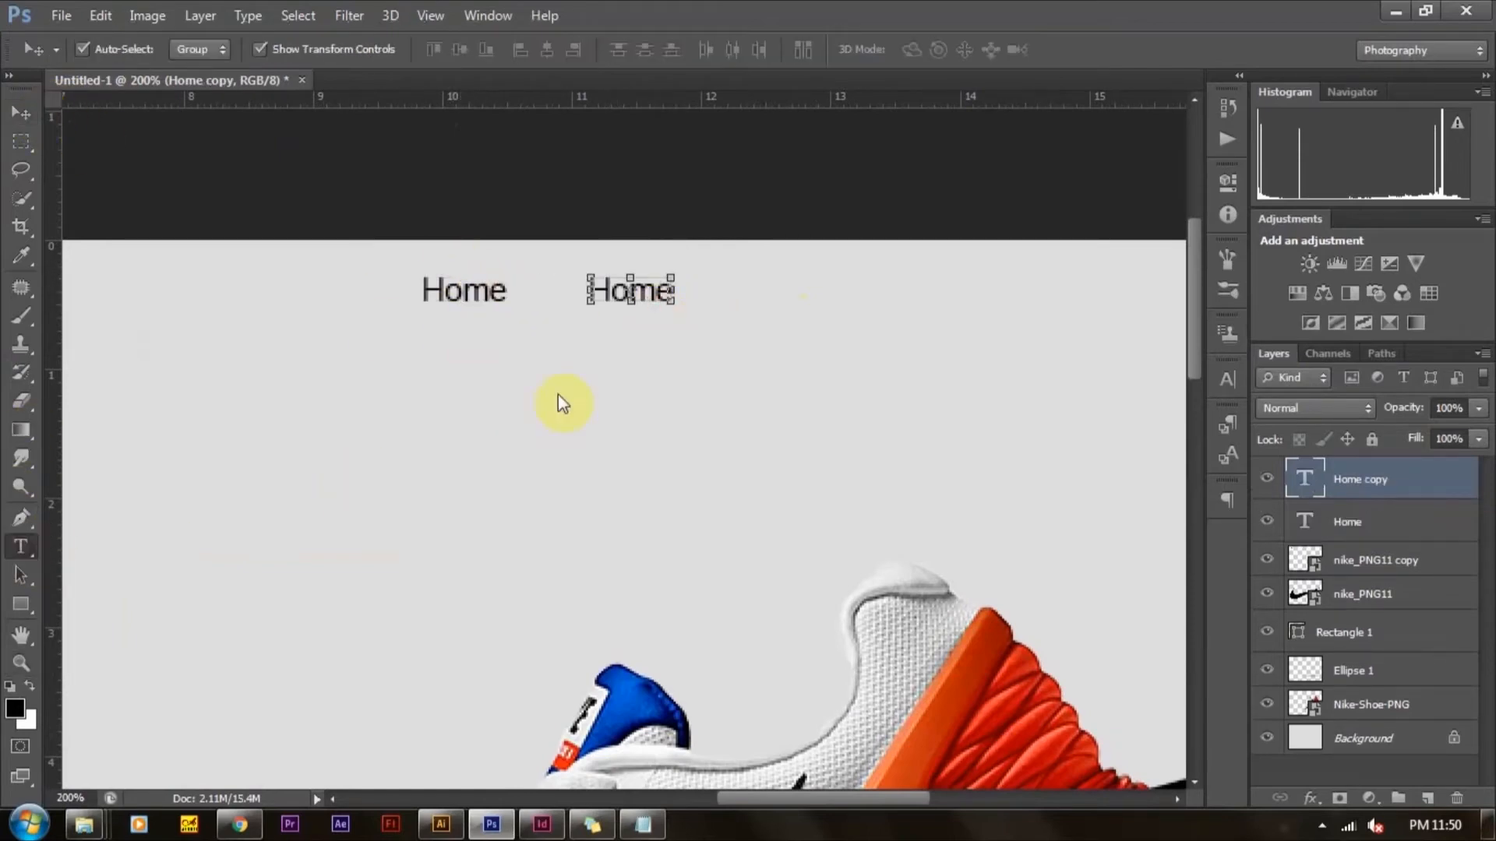
double_click(612, 285)
type("Services")
left_click(31, 110)
Duplicate the Services label to its right and change the copy's text to "Contact"
left_click_drag(670, 201, 433, 233)
left_click_drag(437, 321, 659, 326)
left_click(23, 547)
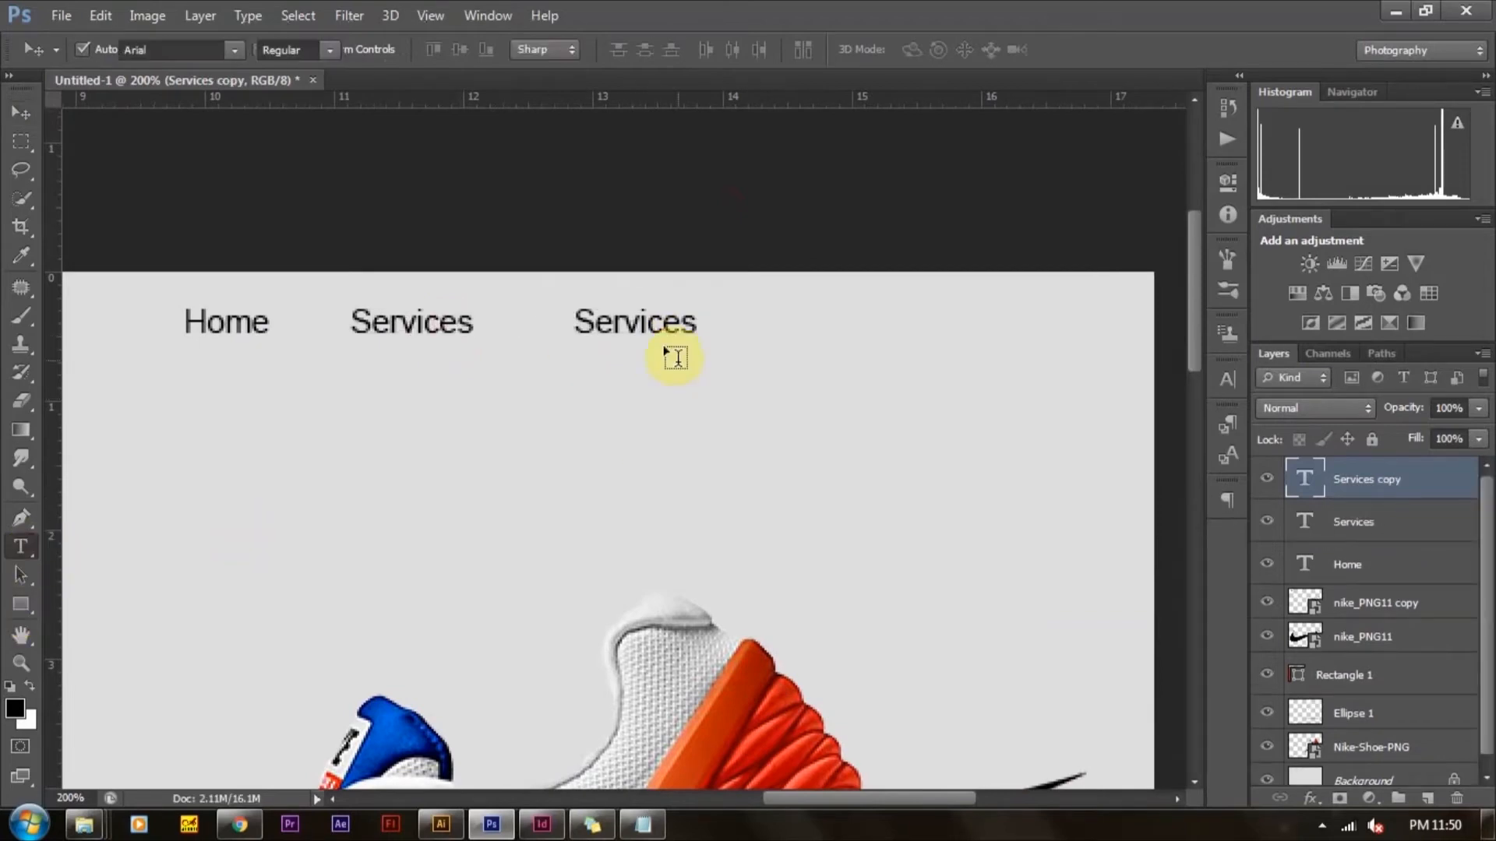
left_click(635, 319)
double_click(655, 320)
left_click(647, 324)
key("ctrl+a")
type("Co")
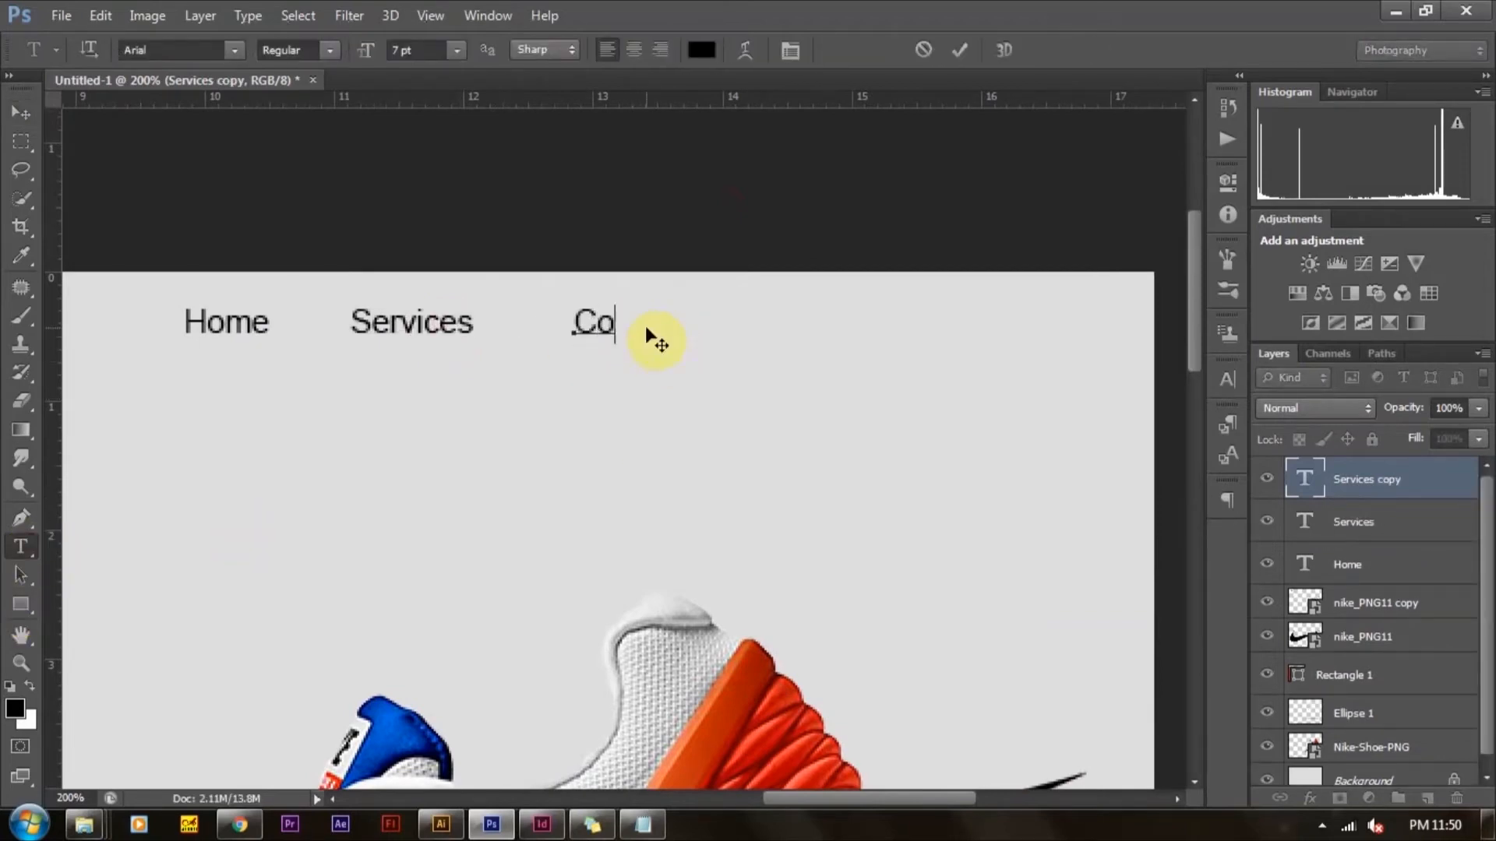
type("ntact")
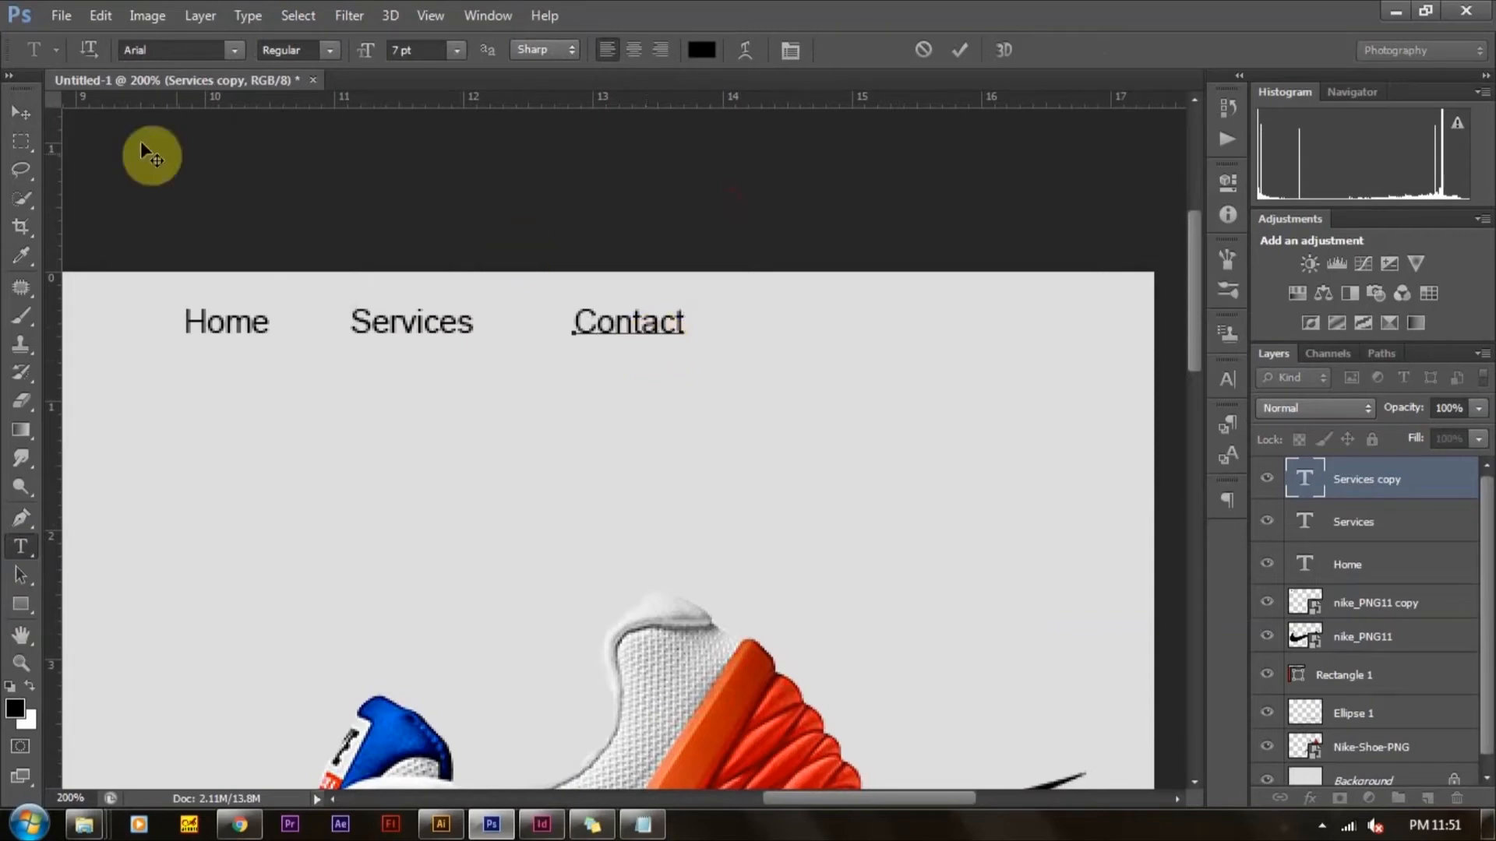
left_click(20, 114)
Duplicate the Contact label to its right and change the copy's text to "About us"
left_click_drag(658, 324, 836, 343)
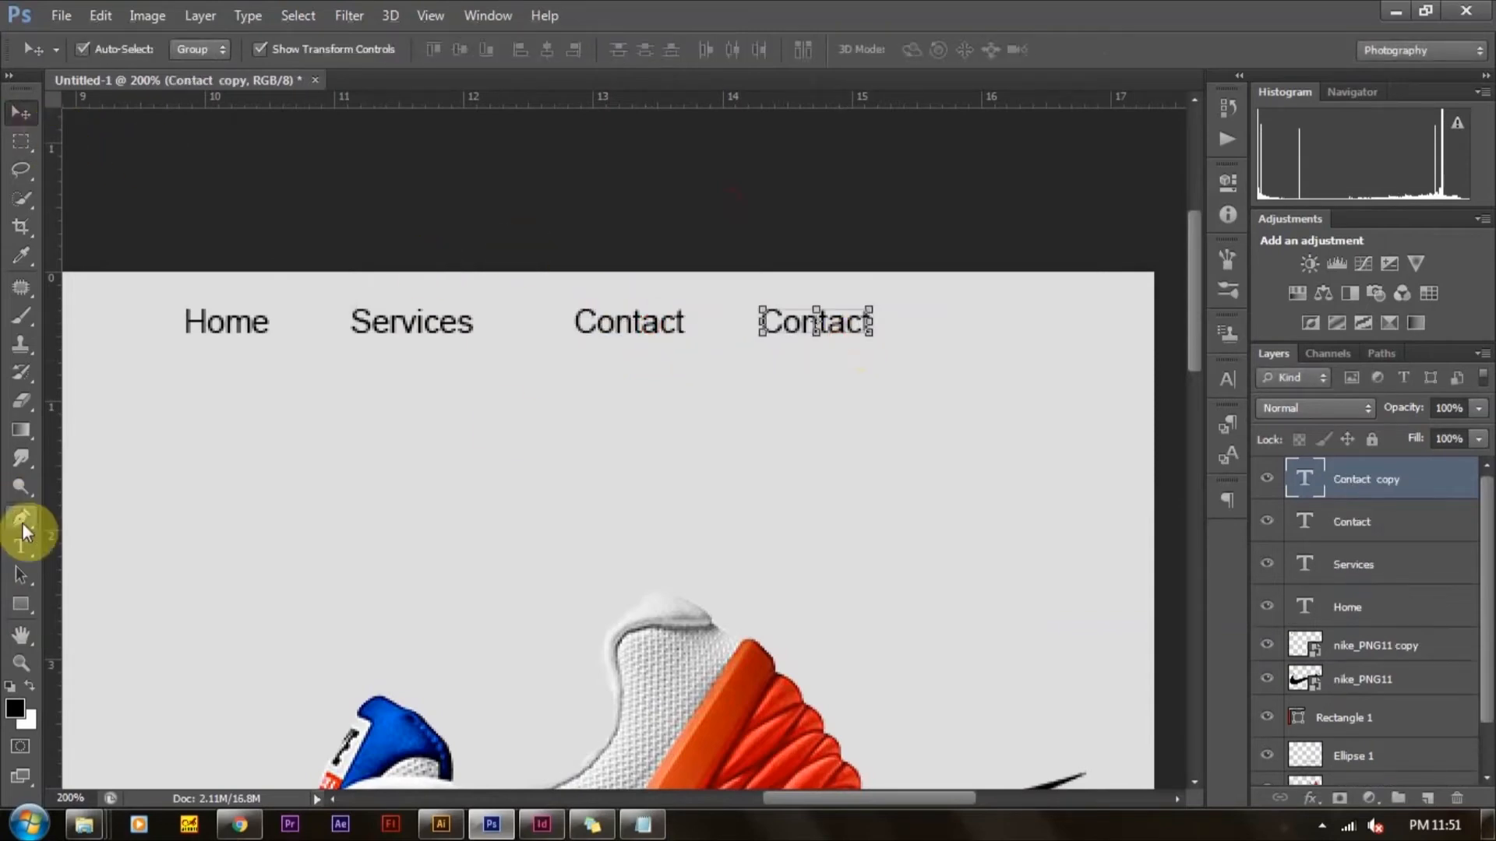
left_click(23, 550)
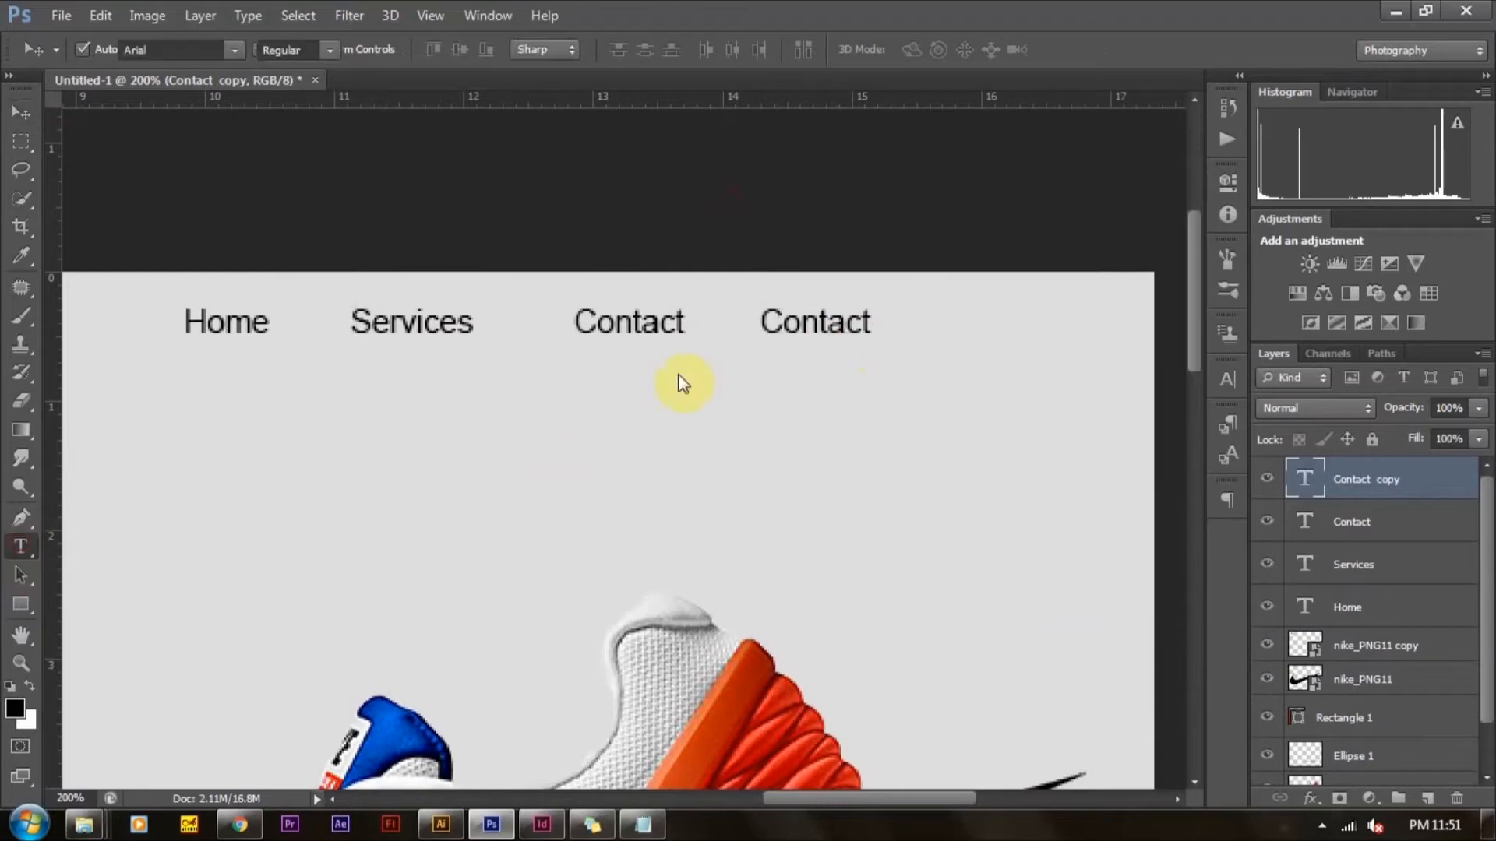
double_click(783, 322)
type("About us")
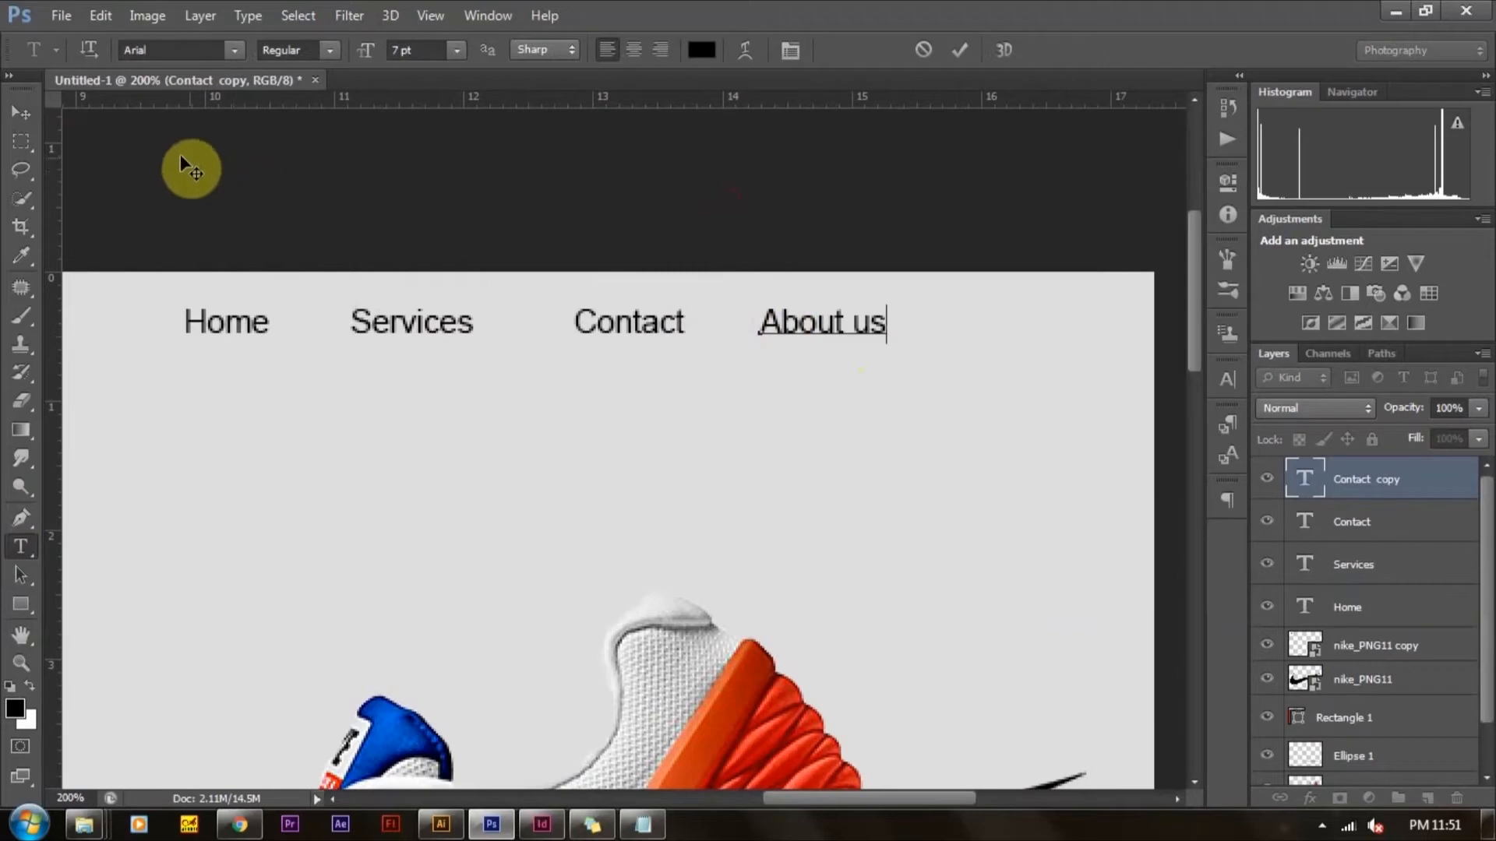
left_click(23, 113)
Align the small swoosh logo and the four navigation labels on their vertical centres
key("ctrl+0")
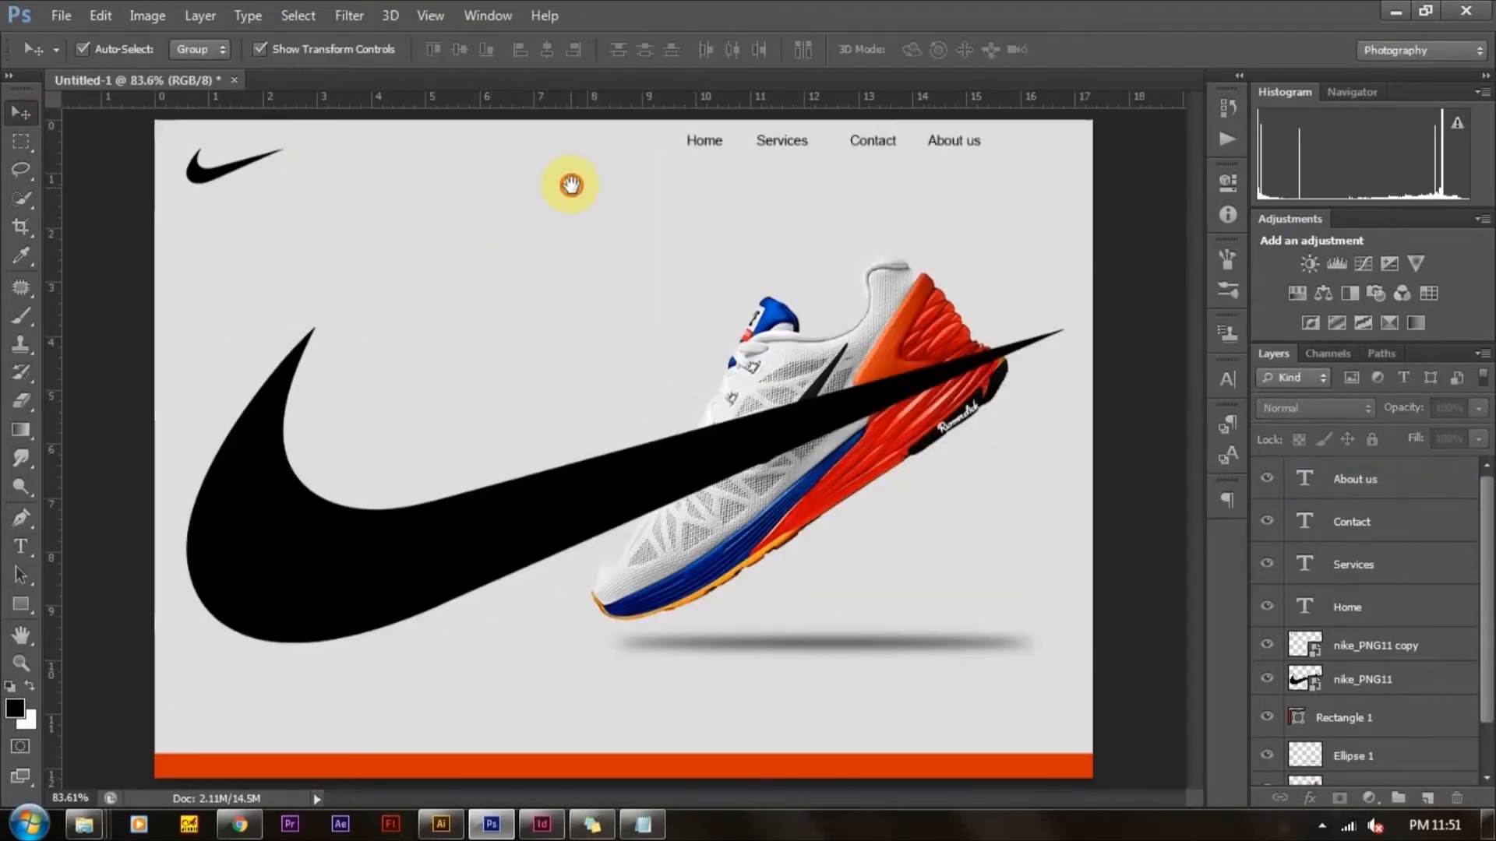
left_click_drag(149, 125, 1038, 227)
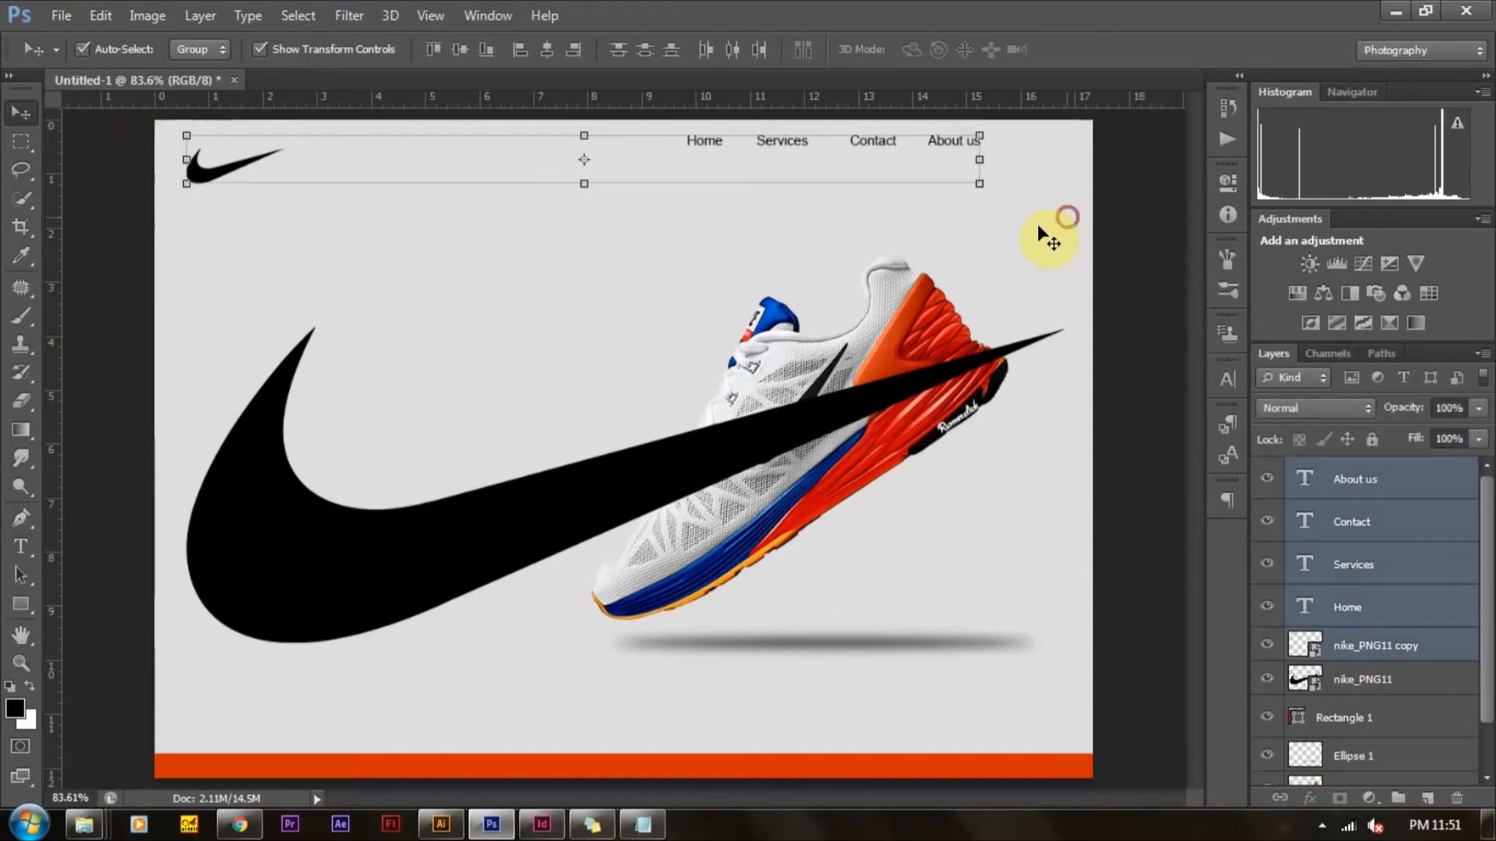
left_click(459, 49)
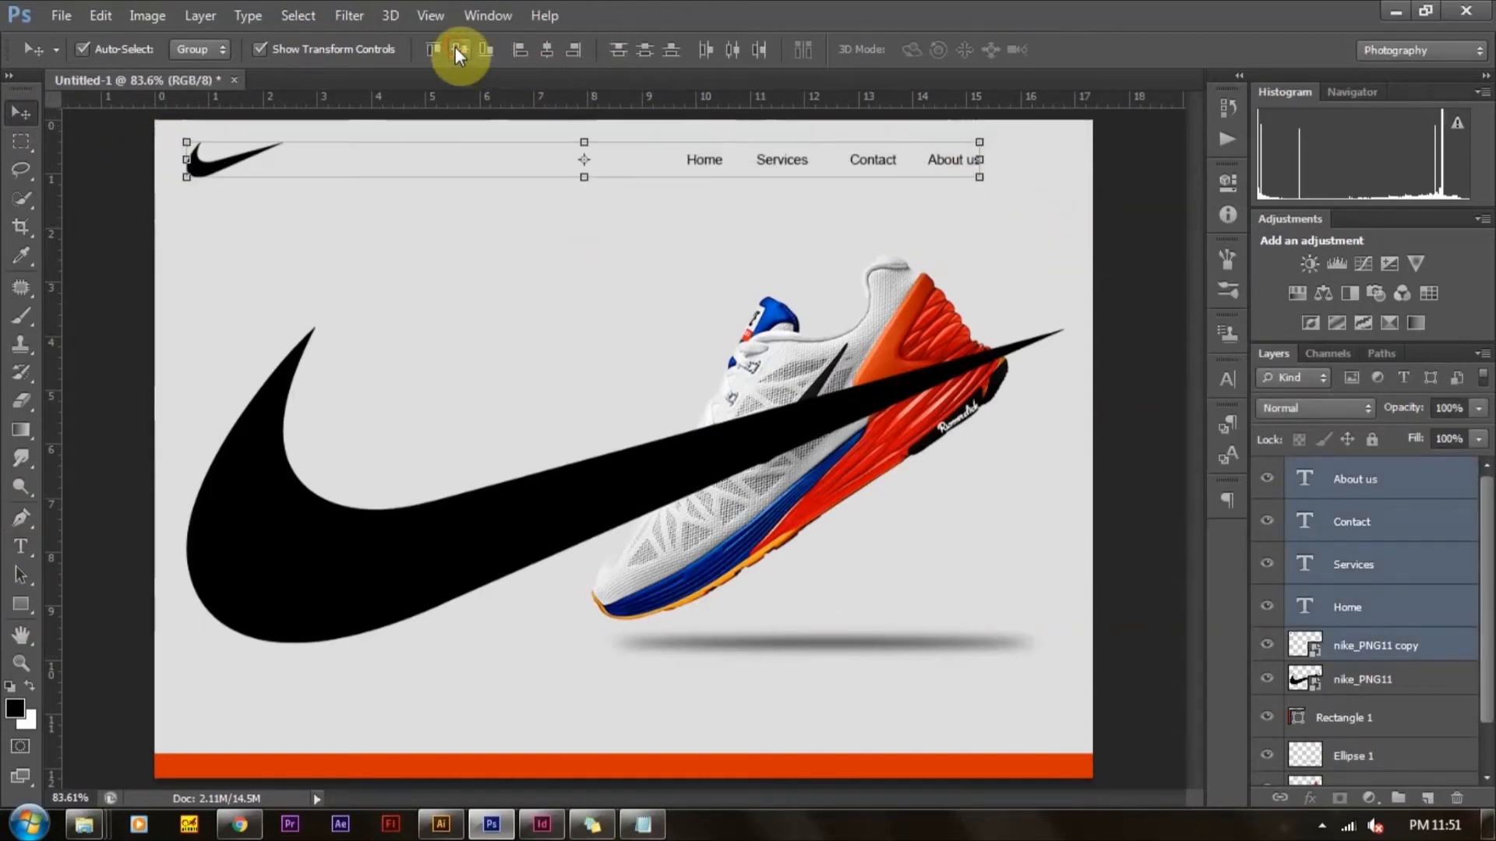
left_click(1134, 199)
Move the four navigation labels together closer to the canvas's right edge and slightly up
left_click_drag(1052, 190, 632, 118)
left_click_drag(779, 156, 839, 159)
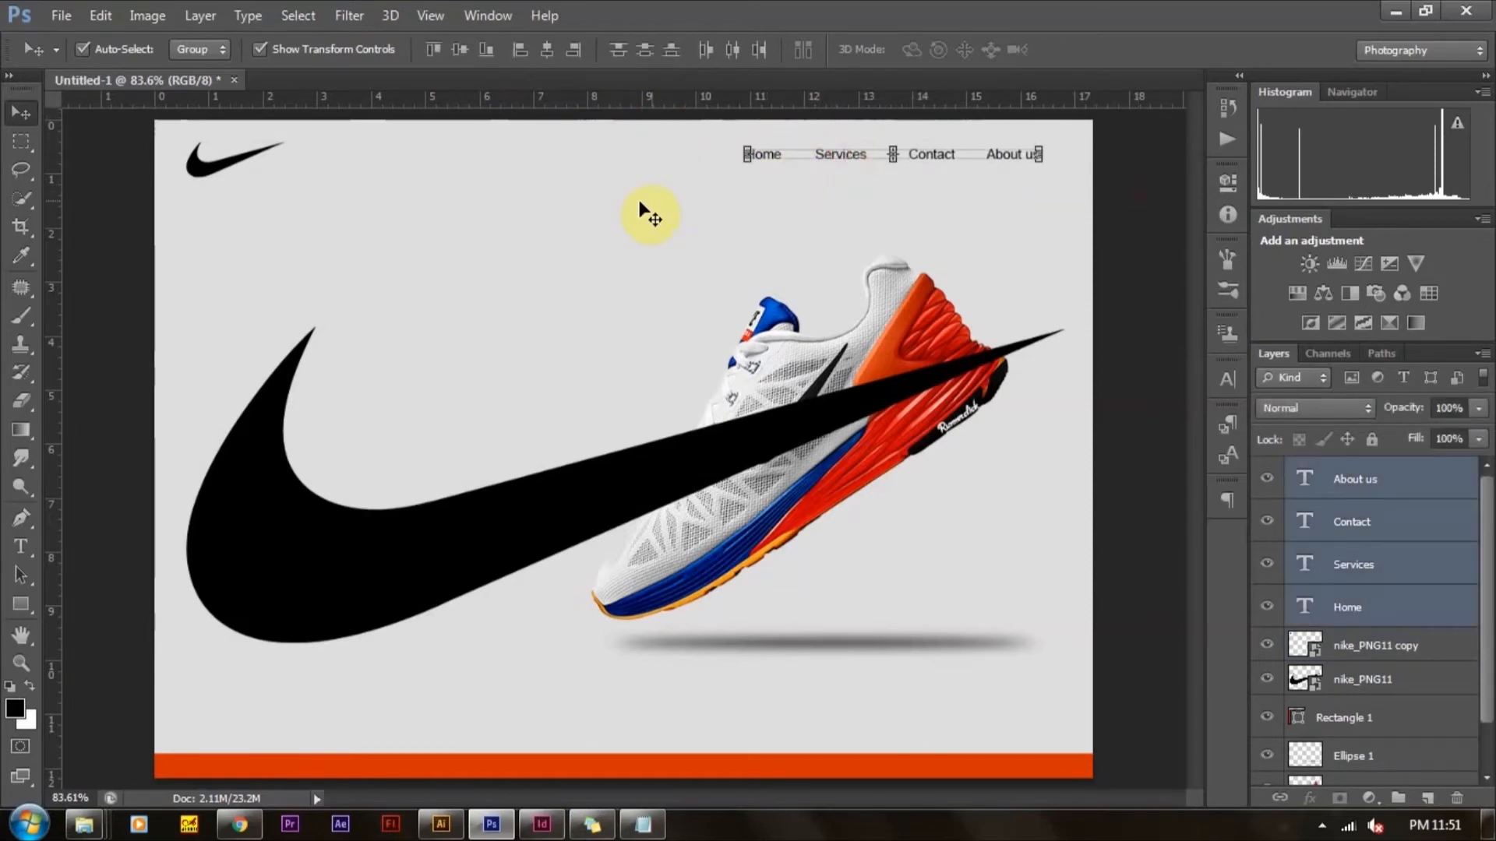
left_click(152, 284)
Send the large swoosh behind the shoe by moving its layer below Nike-Shoe-PNG
left_click(446, 508)
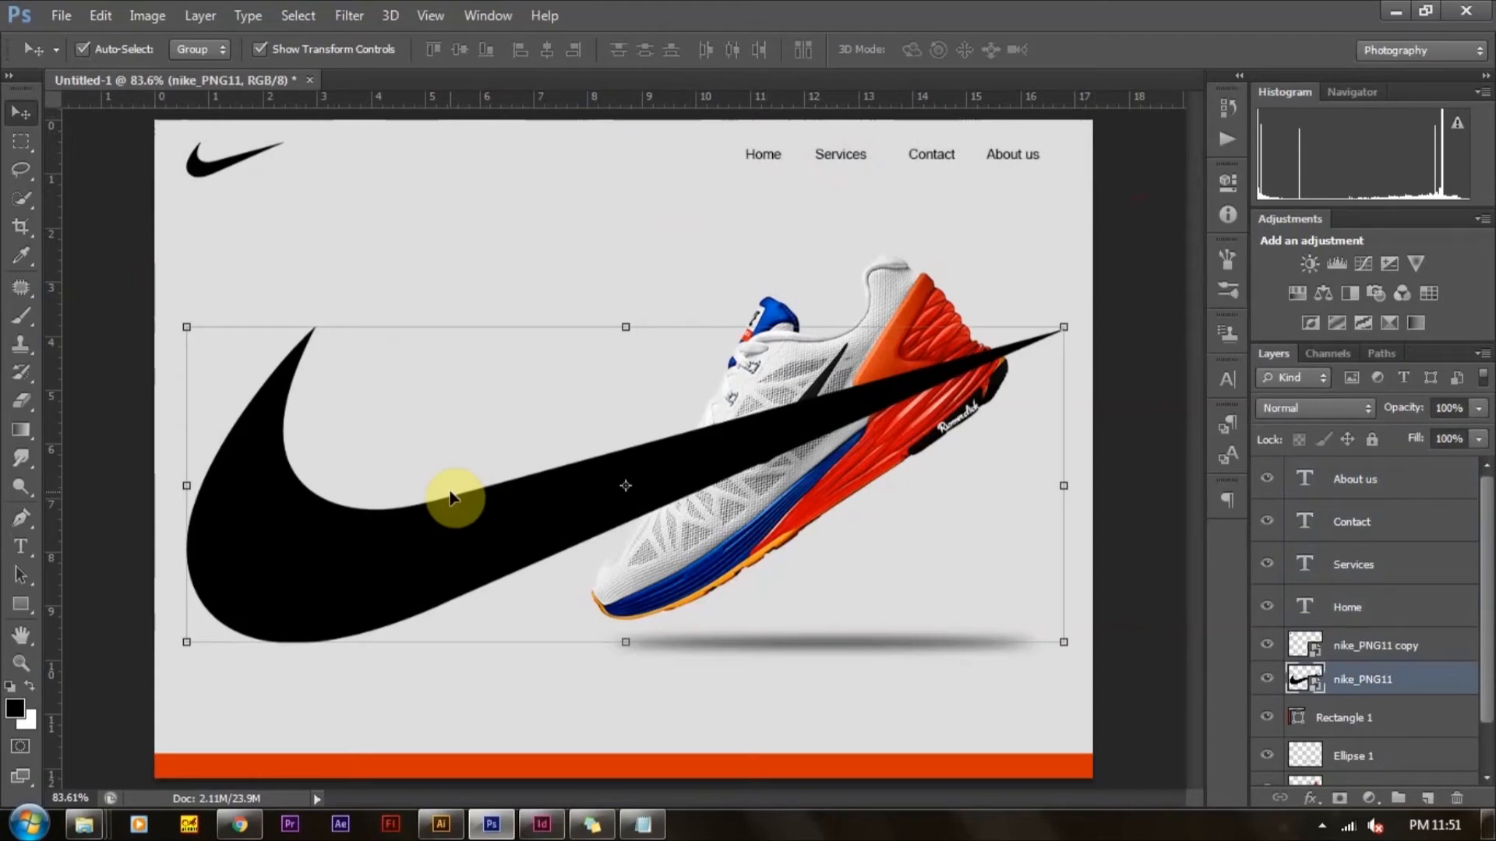
key("ctrl+bracketleft")
key("ctrl+bracketleft")
key("ctrl+bracketleft")
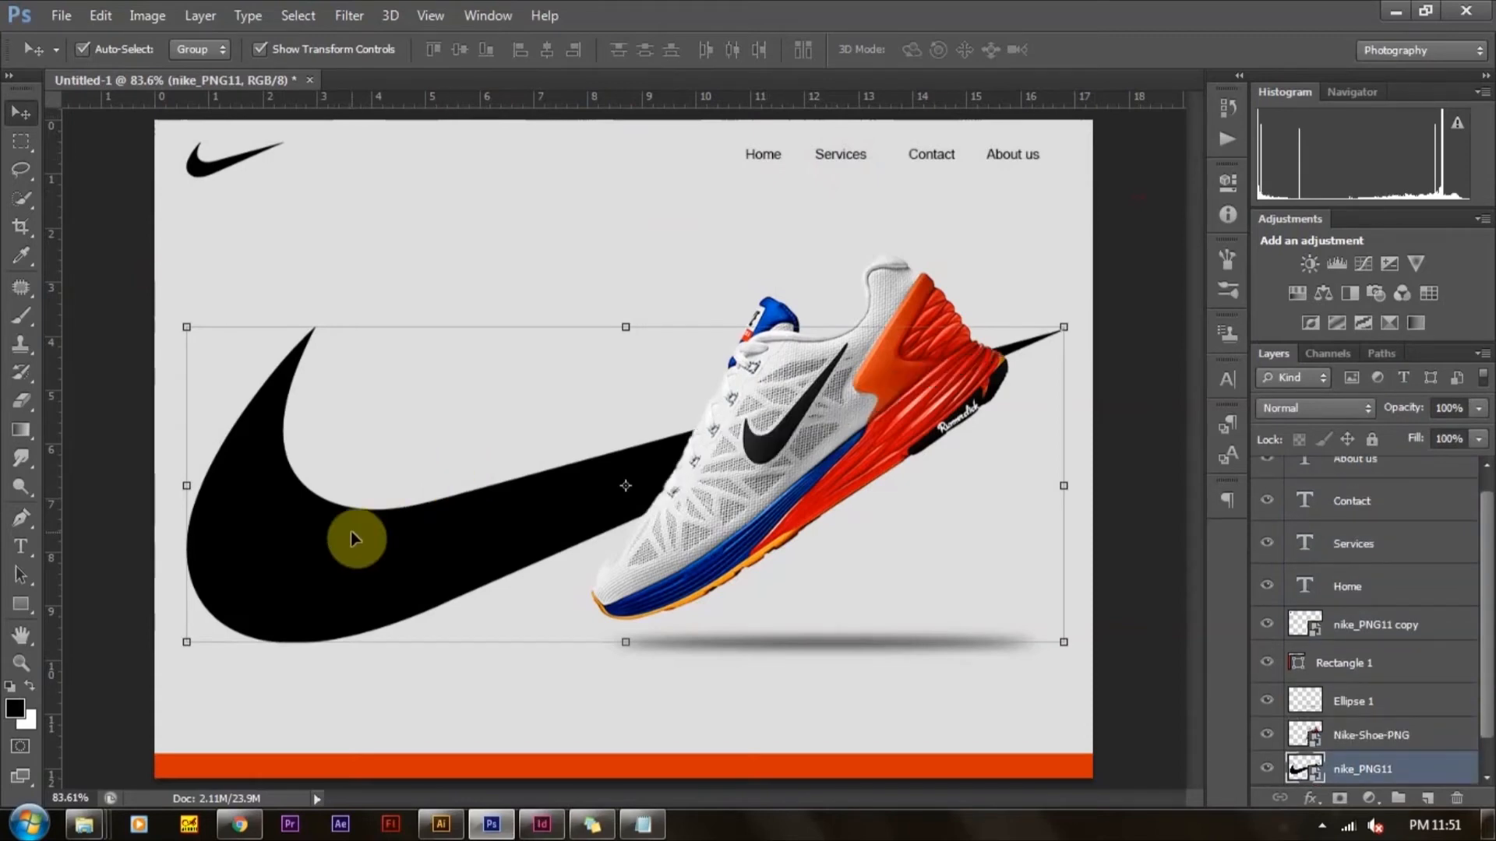
Place the image 2-women-walking-in-the-carnival-during-daytime-160097 directly above the large swoosh layer
key("alt+f")
key("l")
left_click(966, 267)
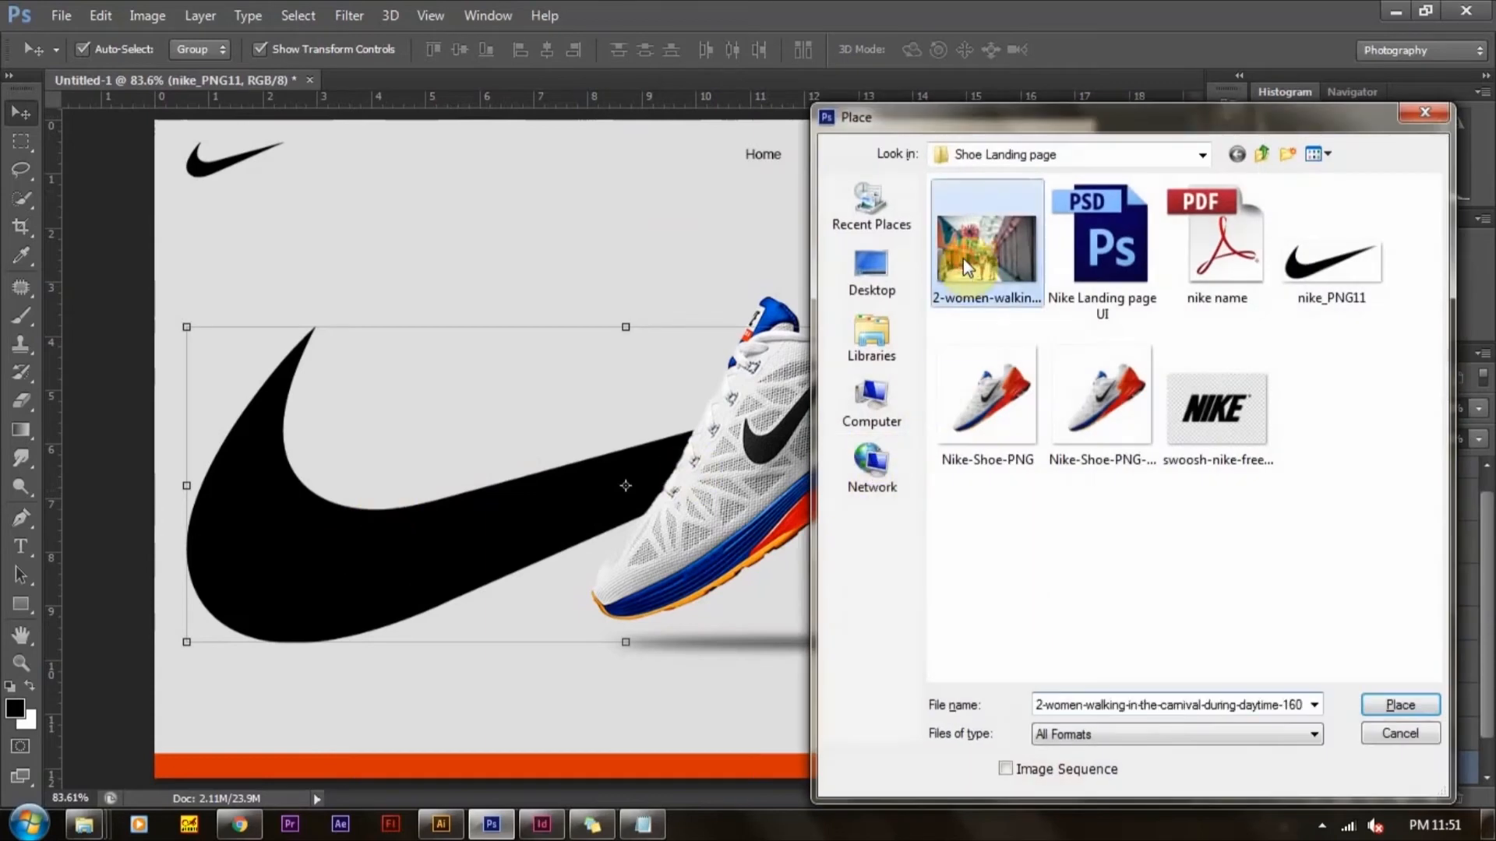
double_click(963, 259)
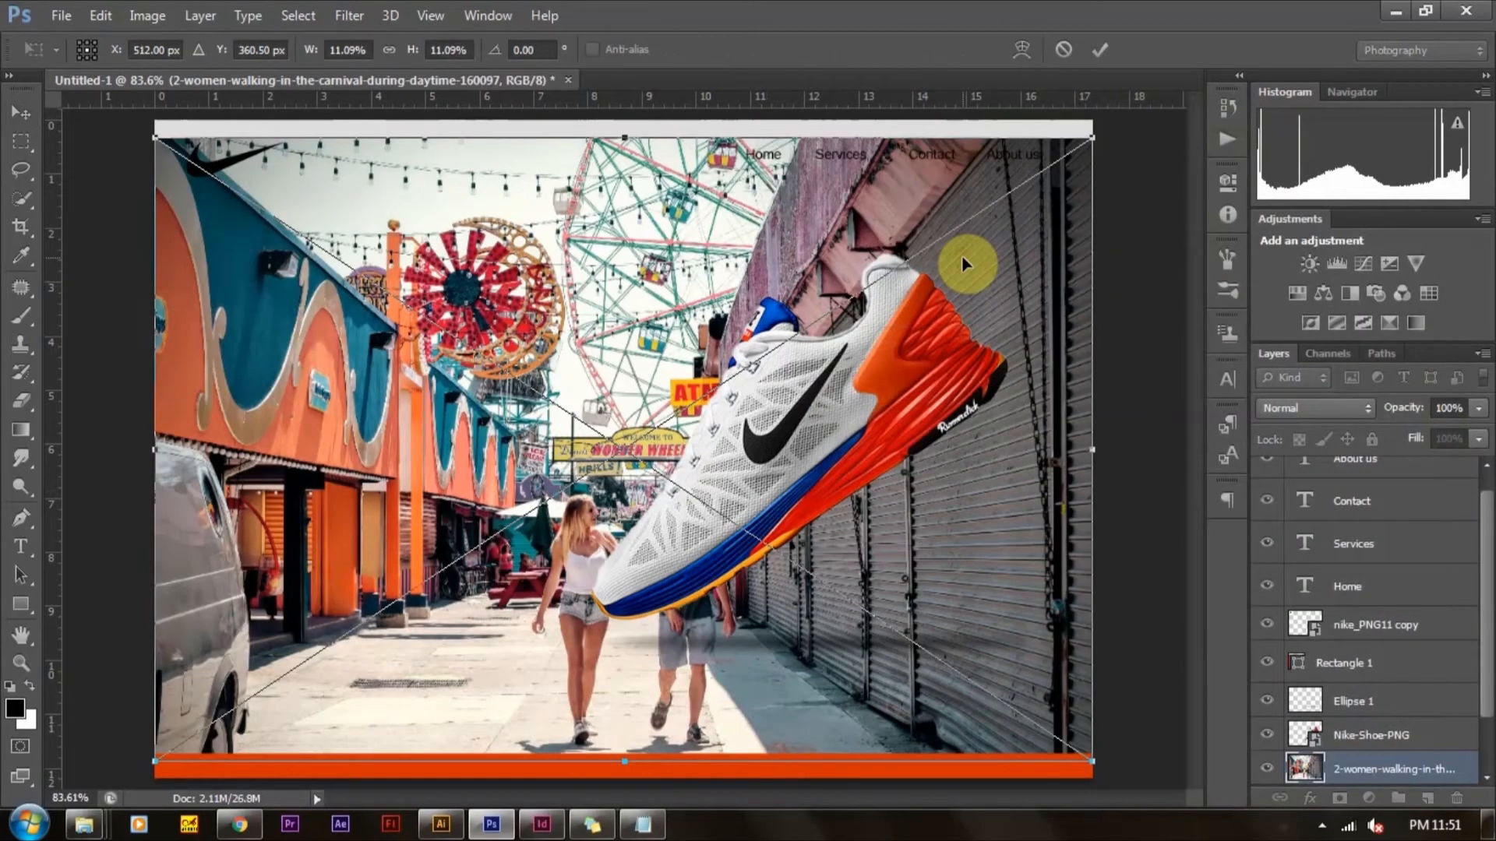
key("Return")
Clip the carnival photo to the large swoosh with a clipping mask
left_click_drag(1489, 637, 1493, 692)
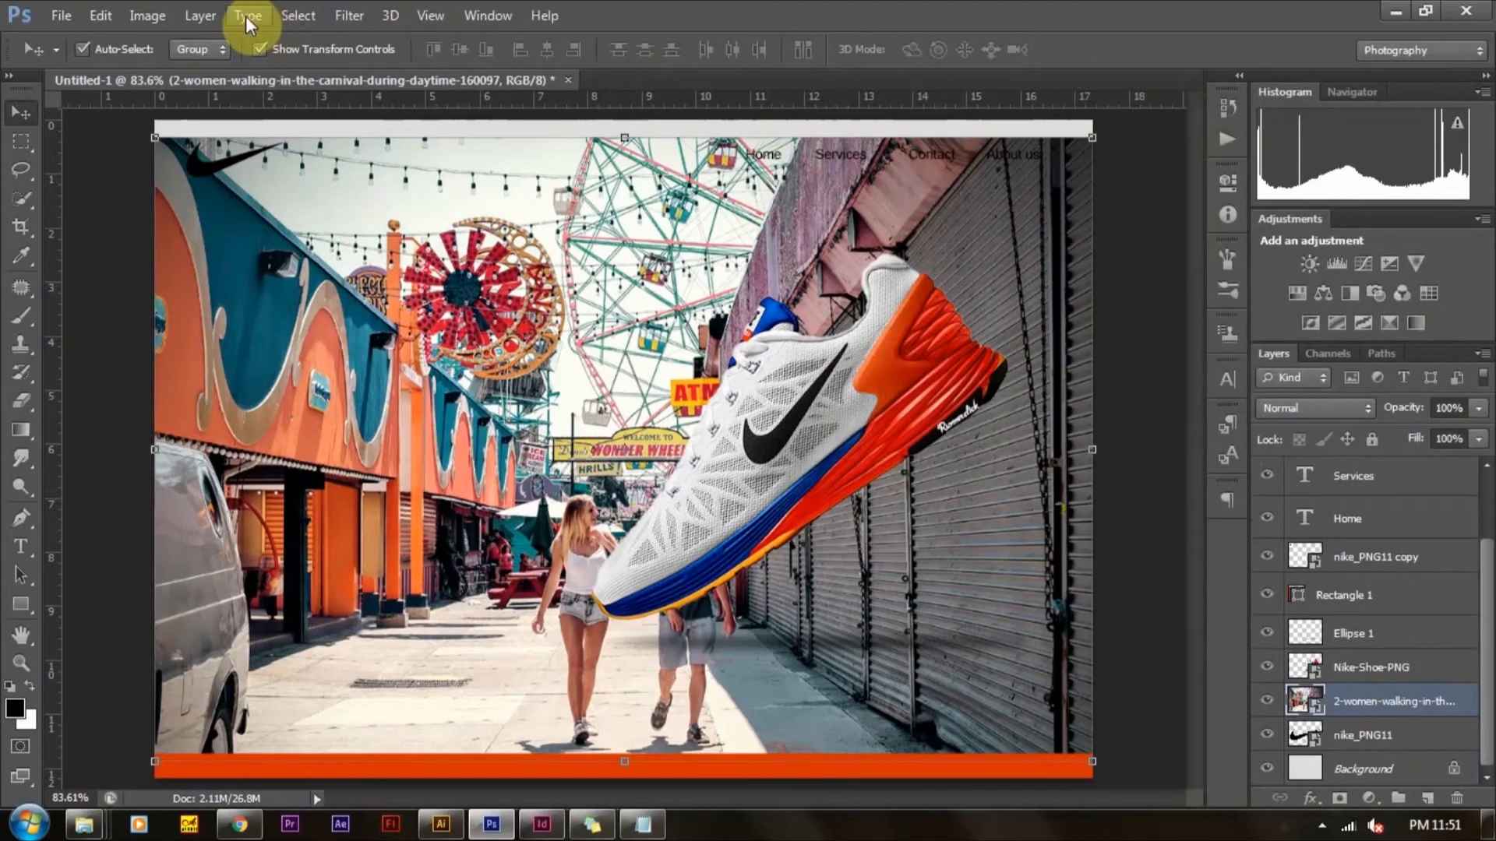
left_click(201, 16)
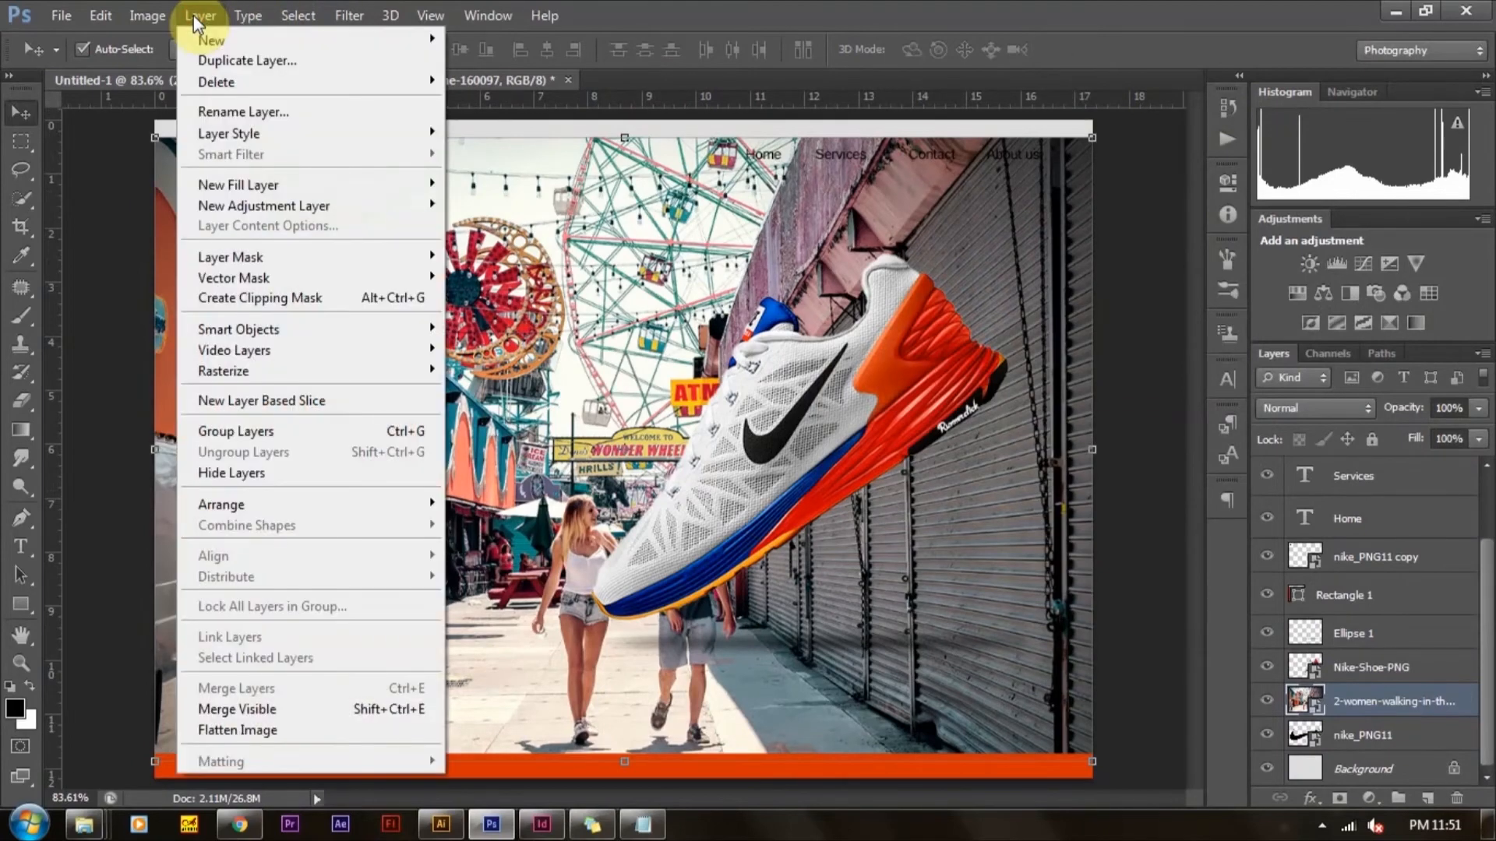
left_click(288, 299)
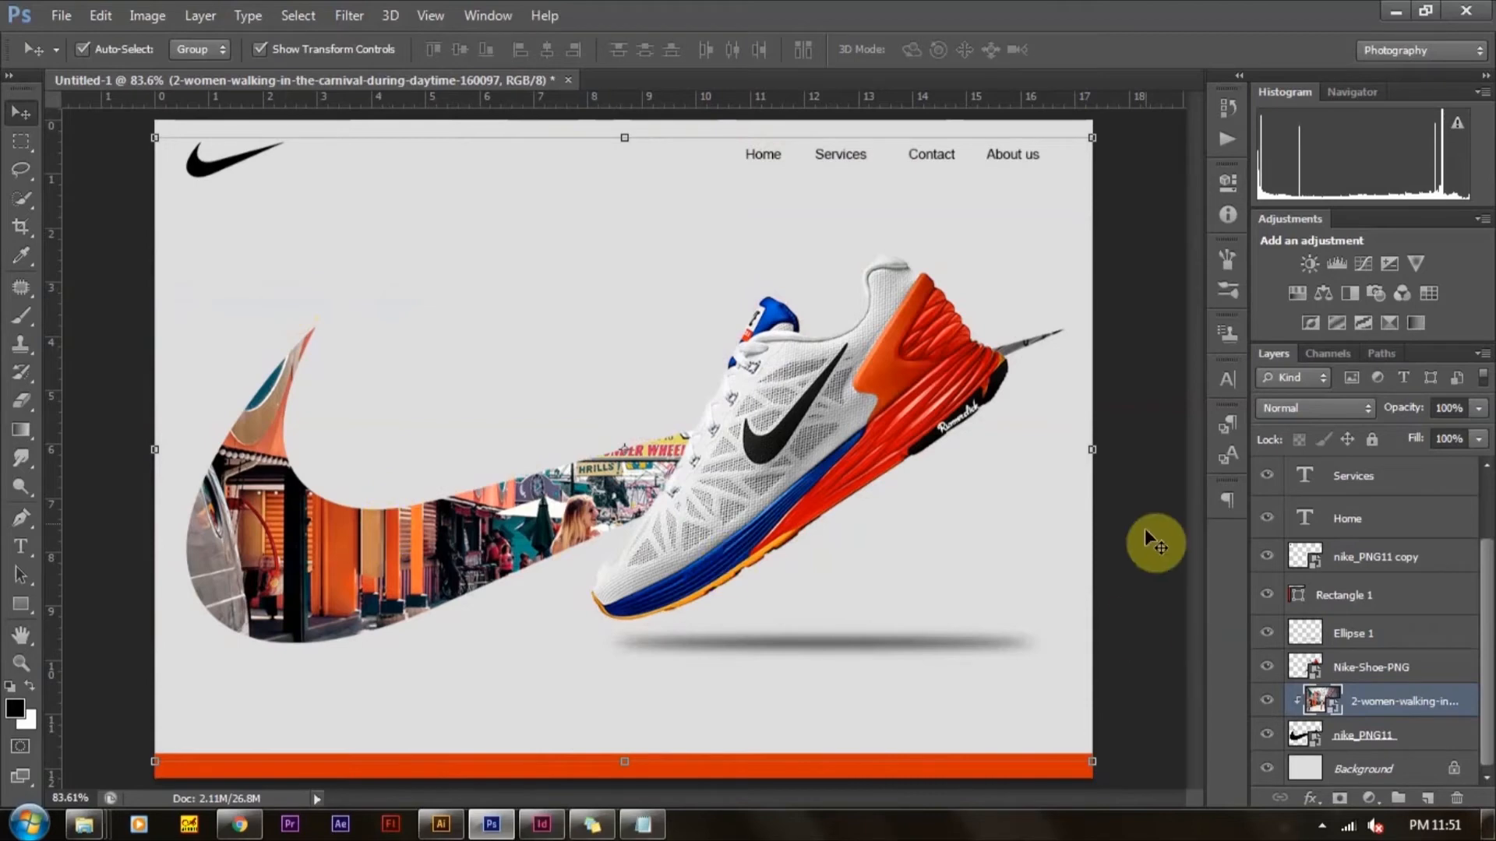
Scale the clipped carnival photo up to about 13.6% and reposition it so both women show inside the swoosh
key("ctrl+t")
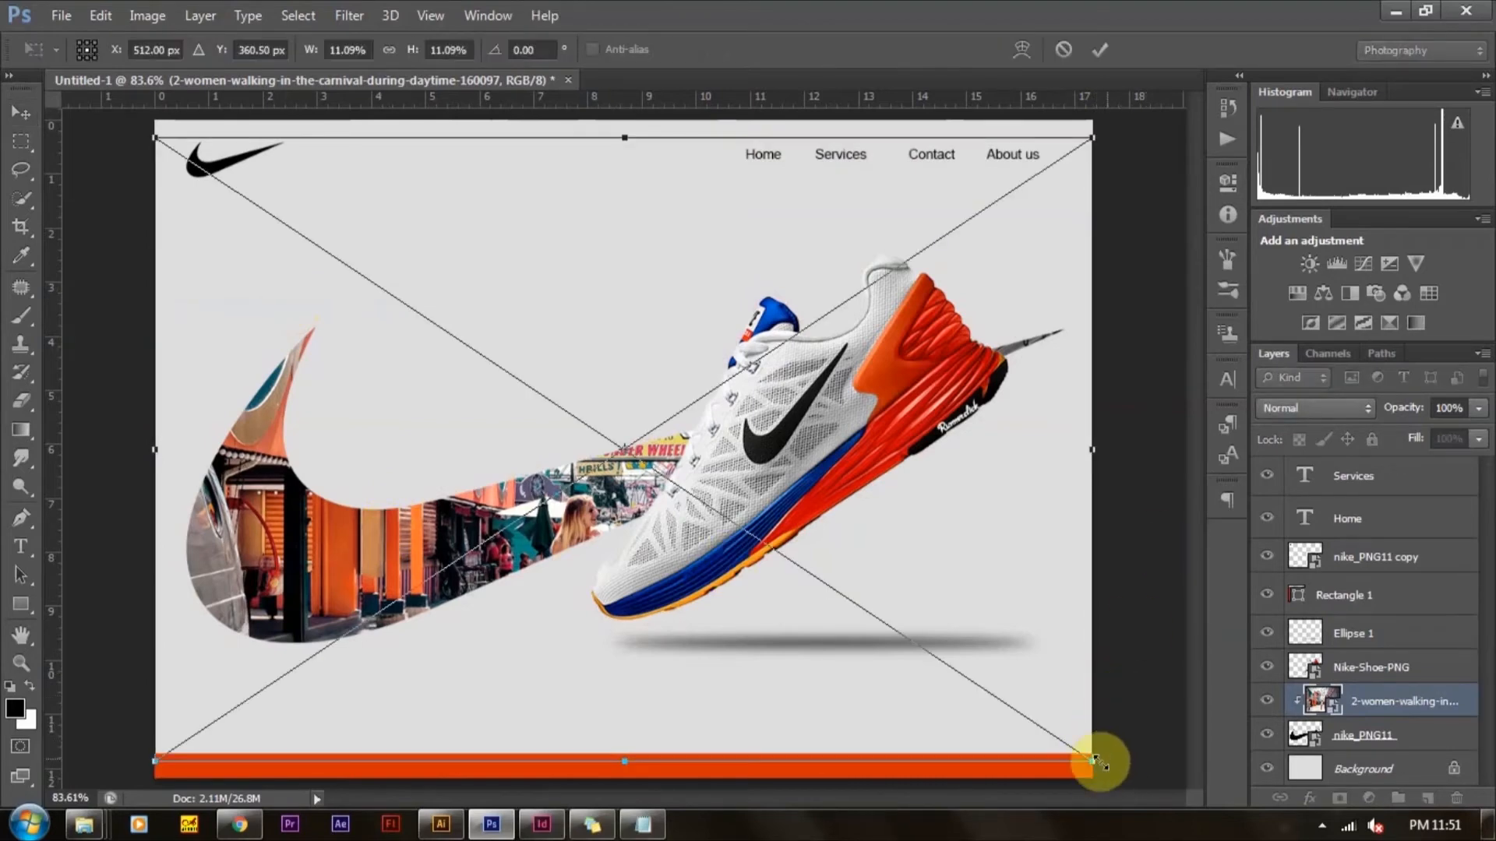
left_click_drag(1125, 778, 1262, 834)
left_click_drag(499, 503, 275, 468)
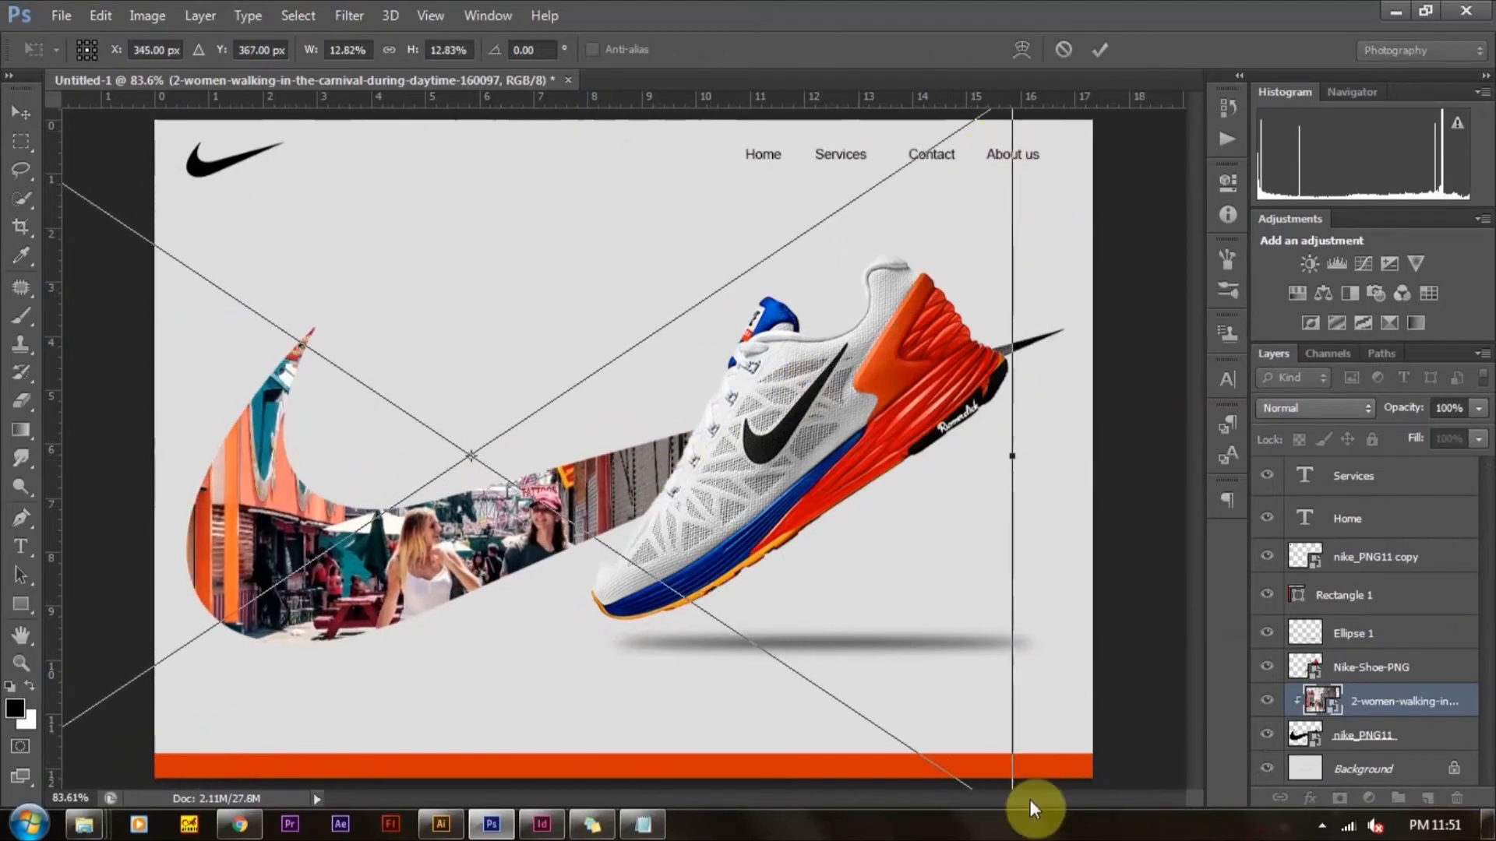
left_click_drag(1015, 457, 1062, 460)
key("ctrl+z")
left_click_drag(518, 503, 570, 503)
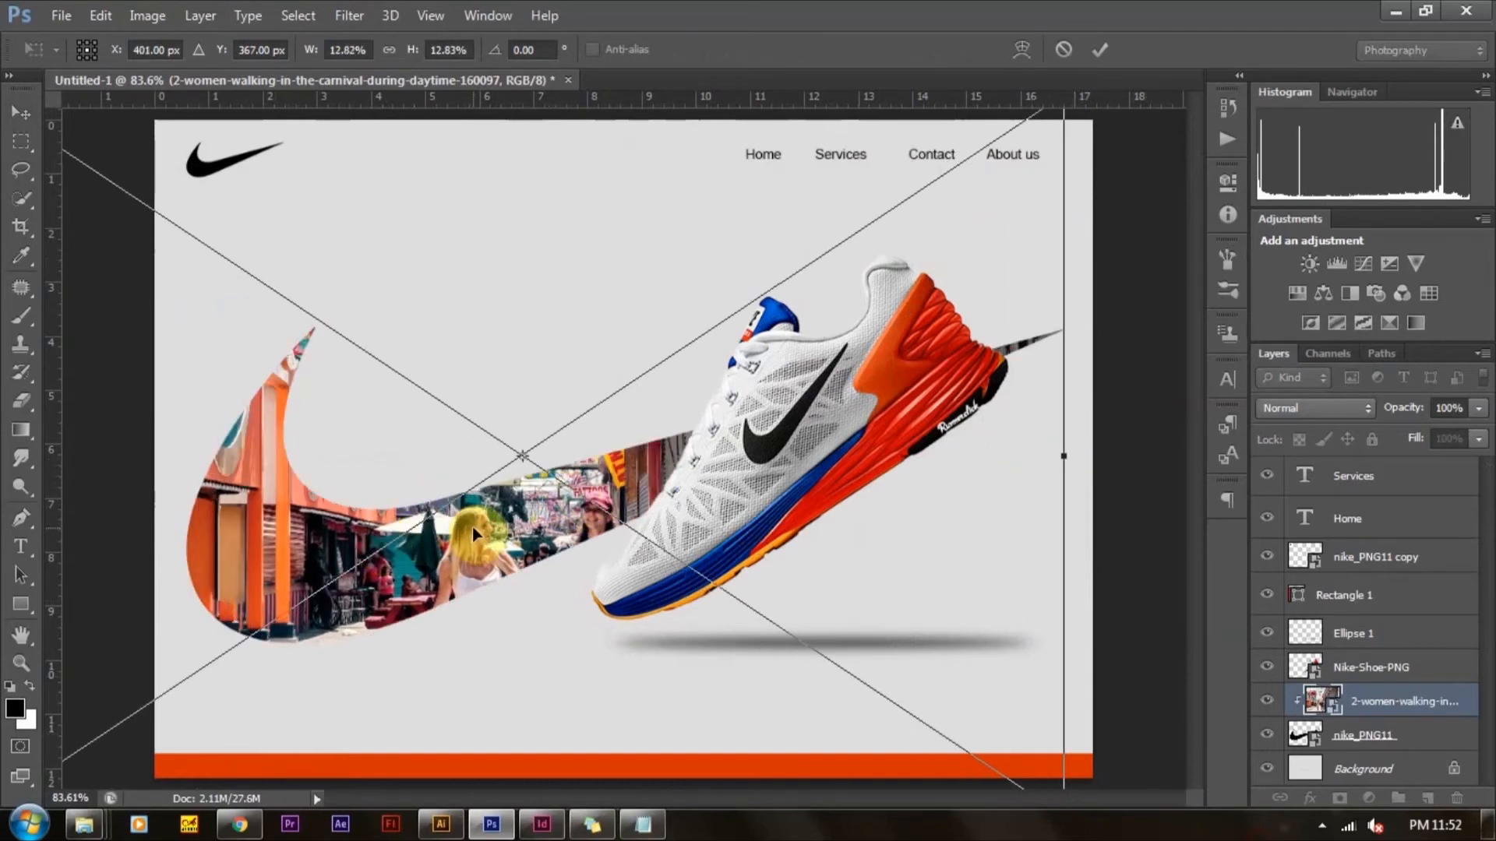
key("ctrl+minus")
left_click_drag(109, 163, 55, 120)
left_click_drag(399, 514, 404, 528)
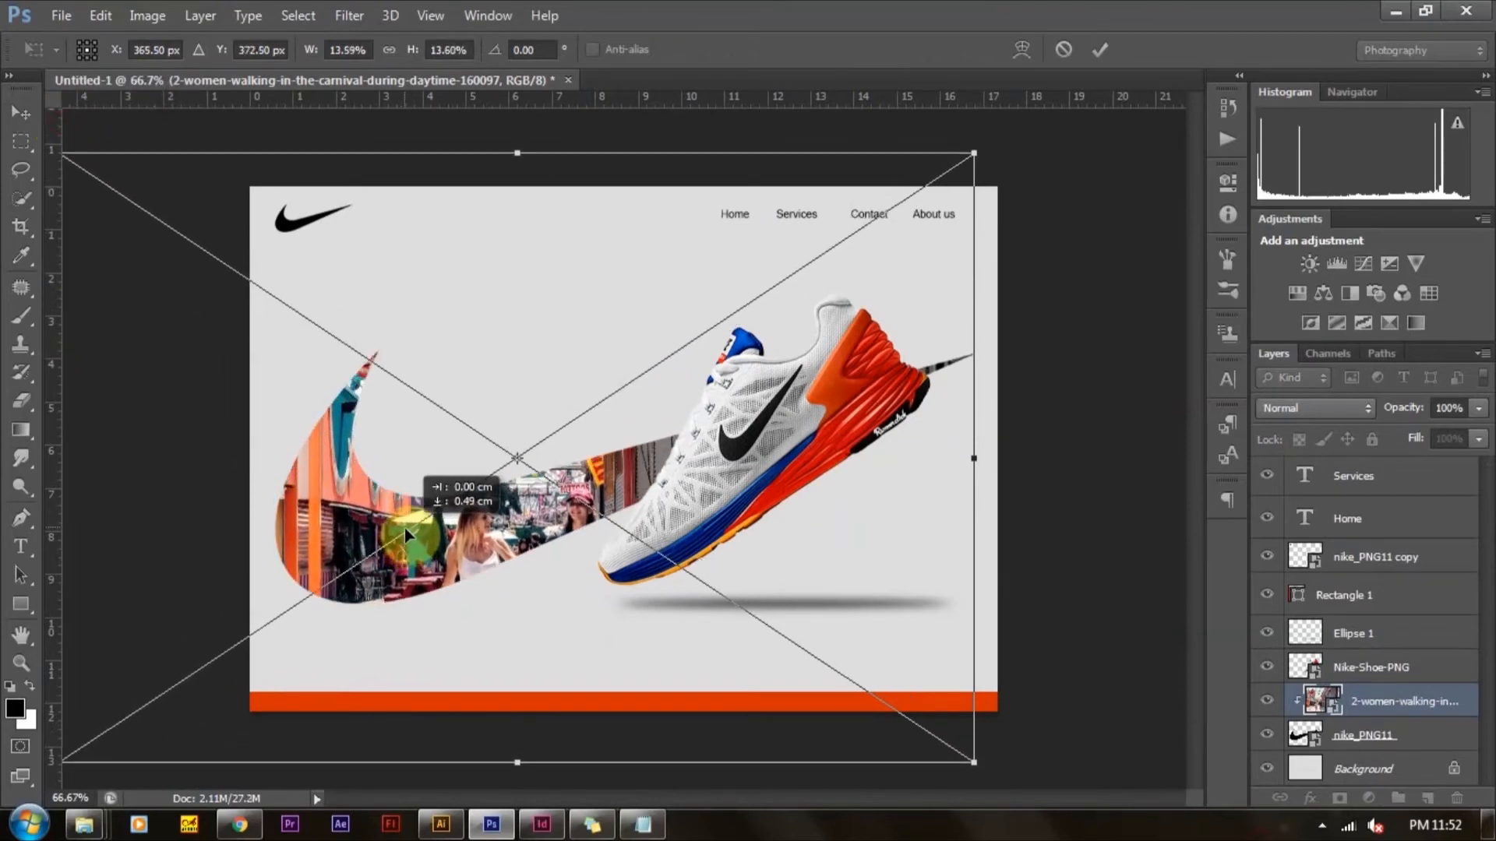
key("Return")
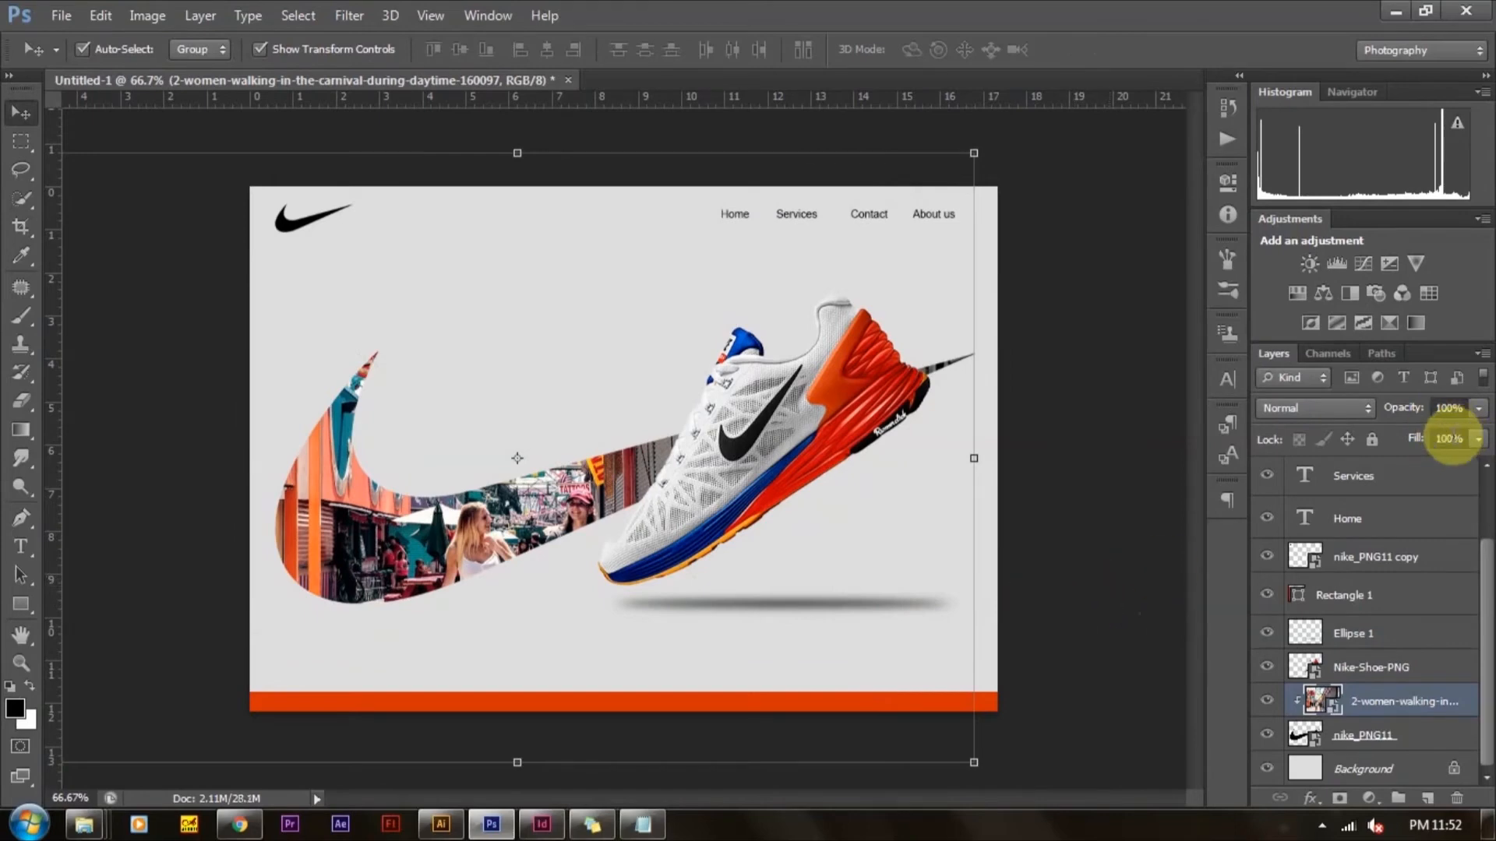
Set the fill of the clipped carnival photo layer to 40%
type("40")
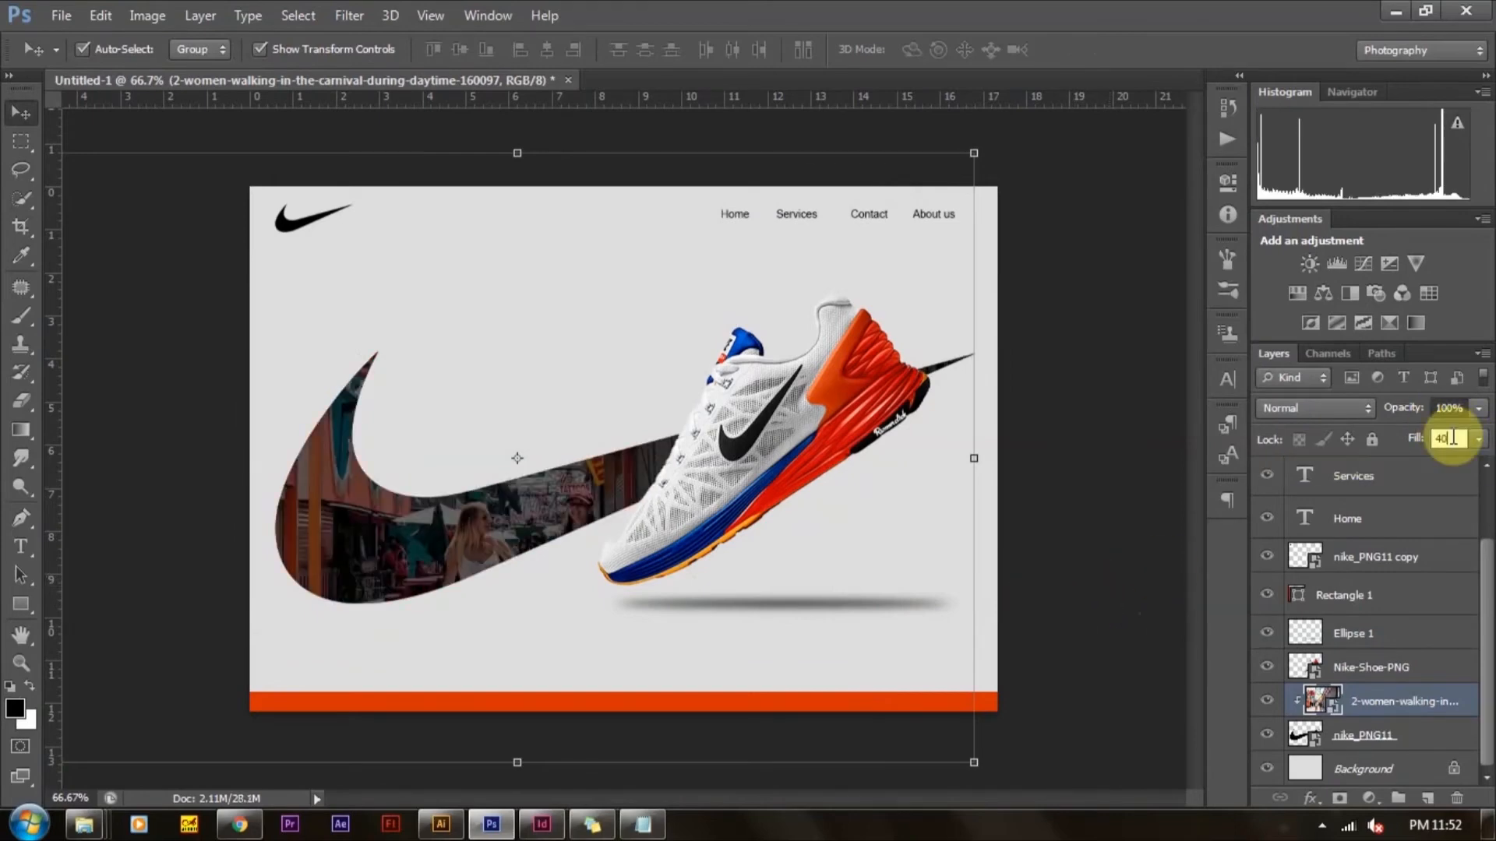
key("Return")
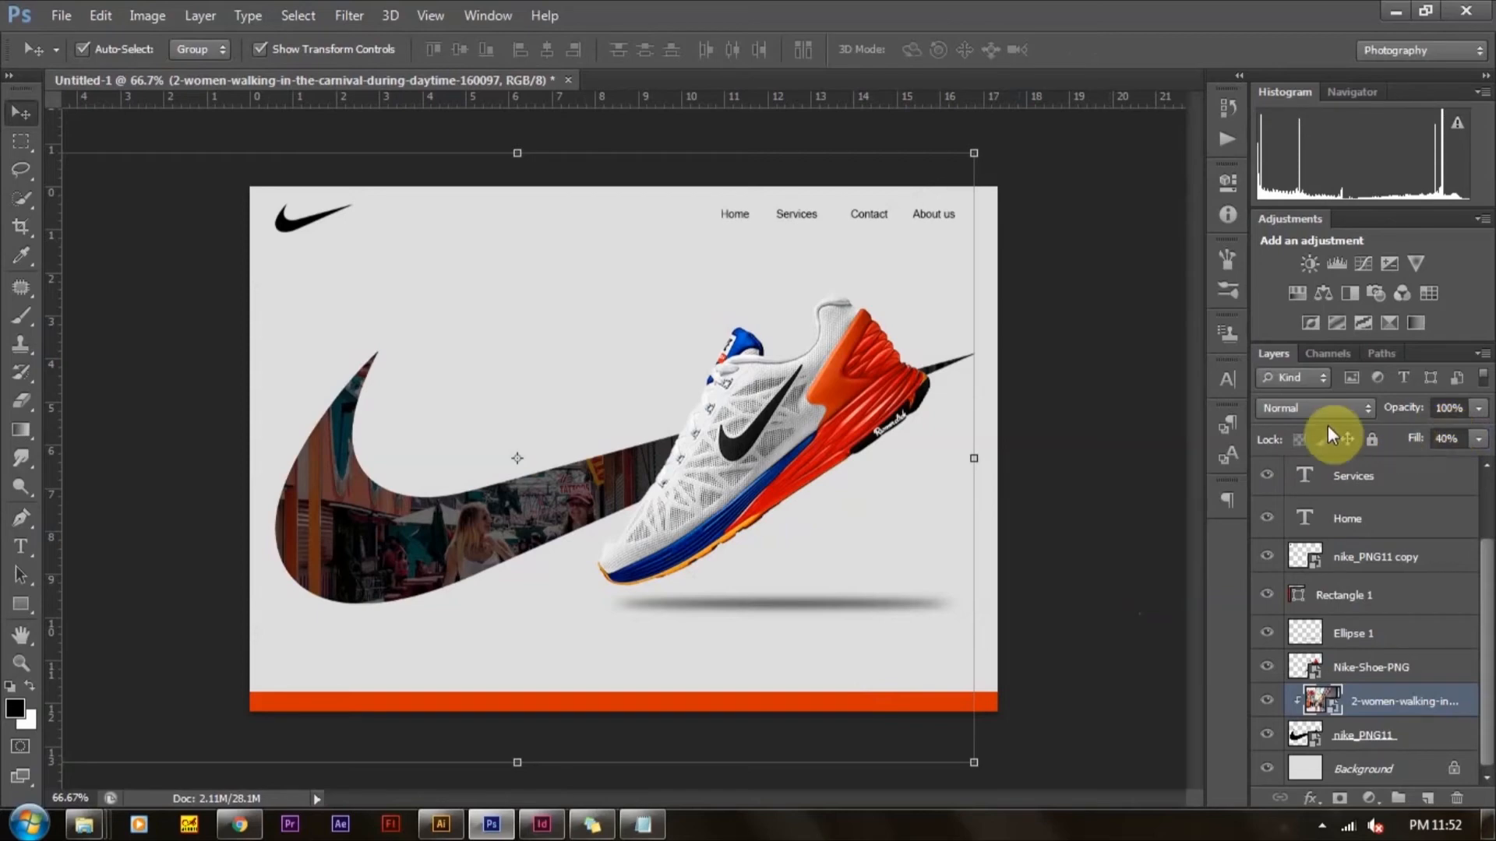
left_click(1363, 738)
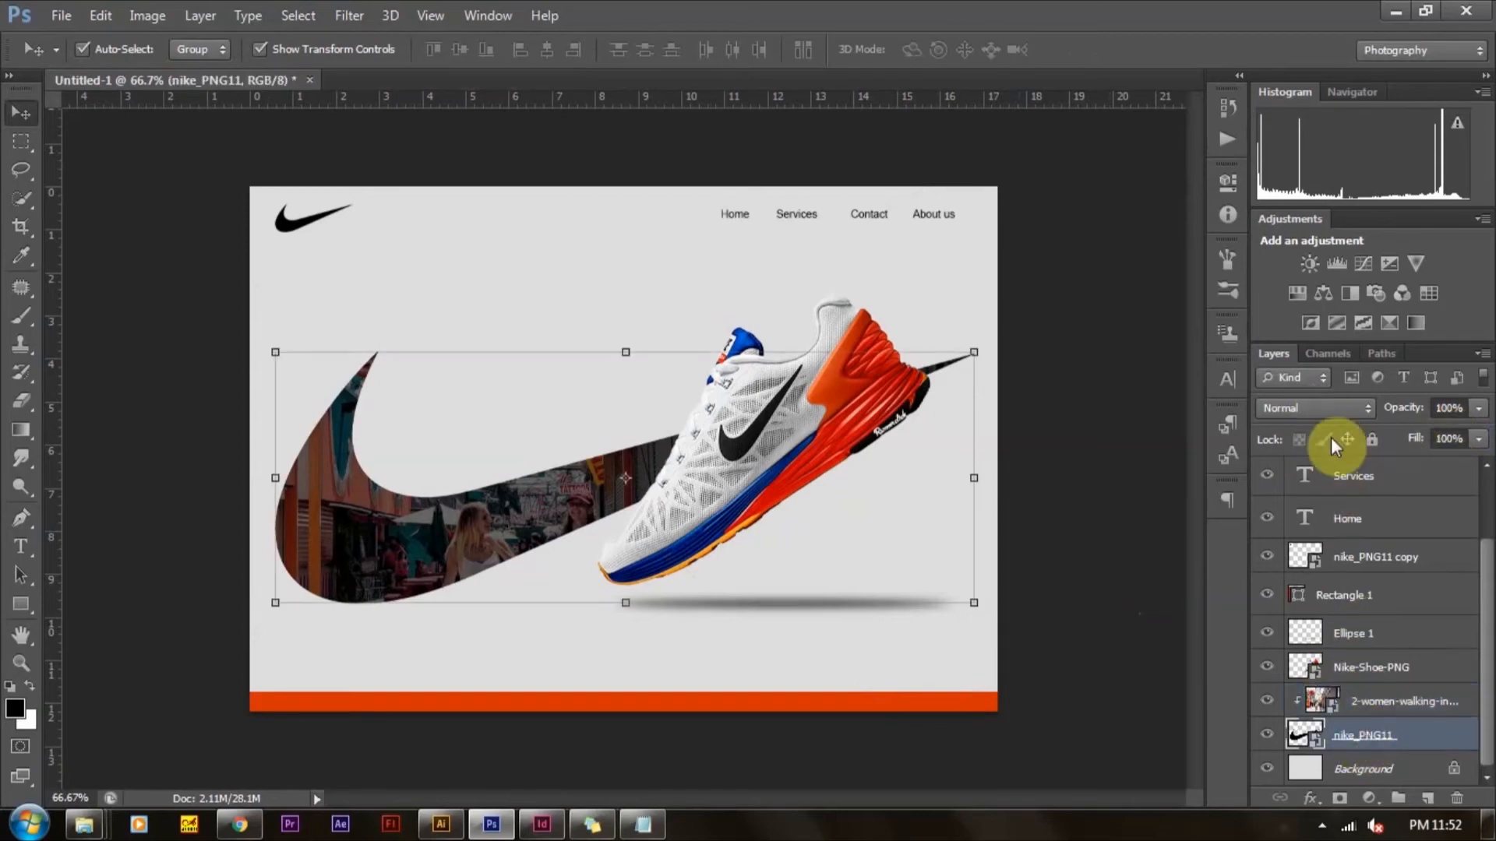
left_click(1319, 406)
left_click(1115, 497)
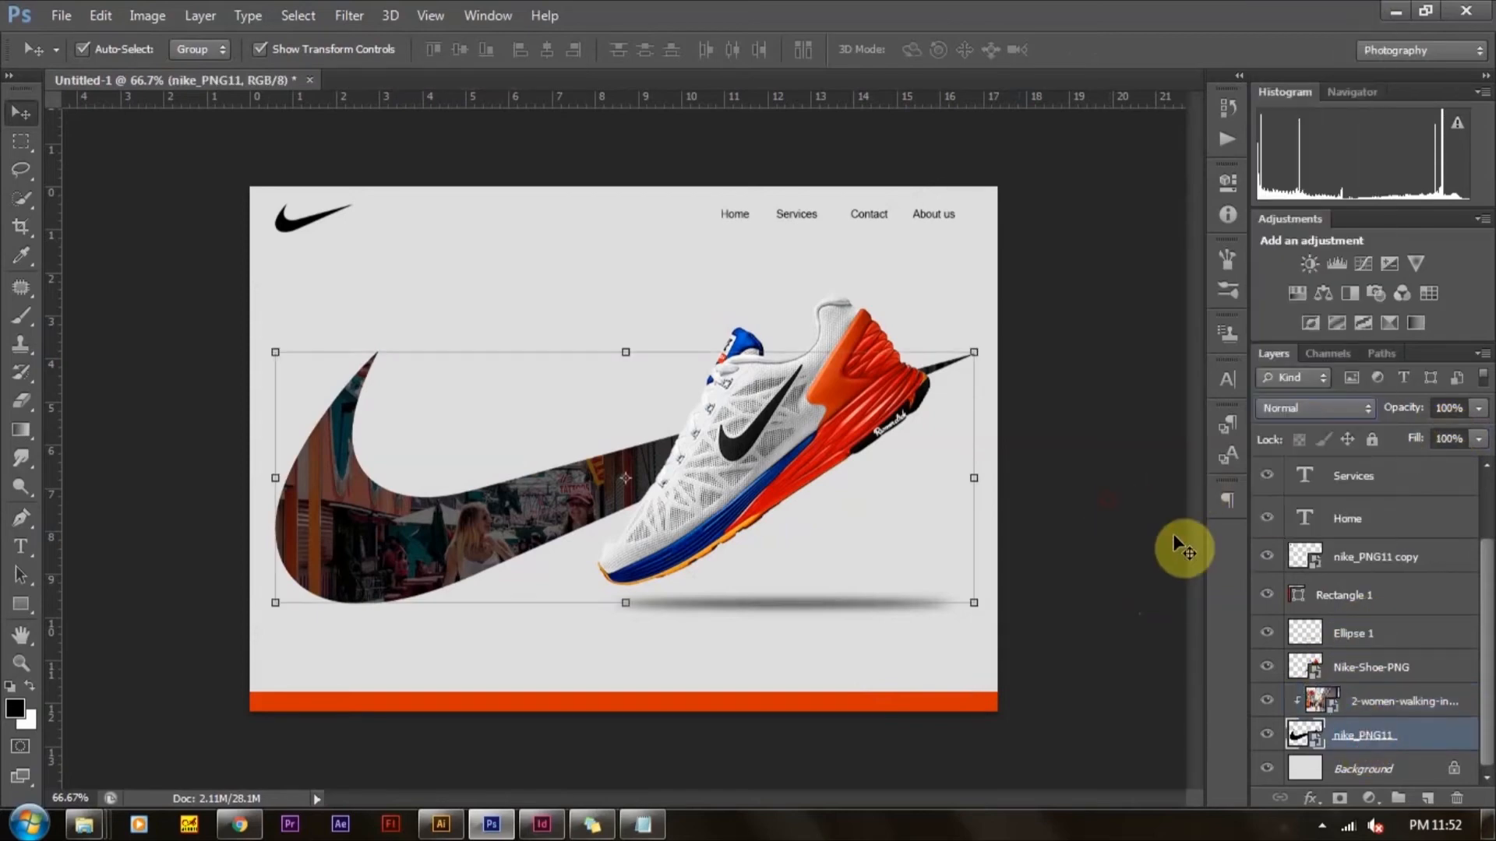
Set the fill of the large swoosh layer to 40% and the fill of the clipped carnival photo layer to 100%
left_click(1450, 440)
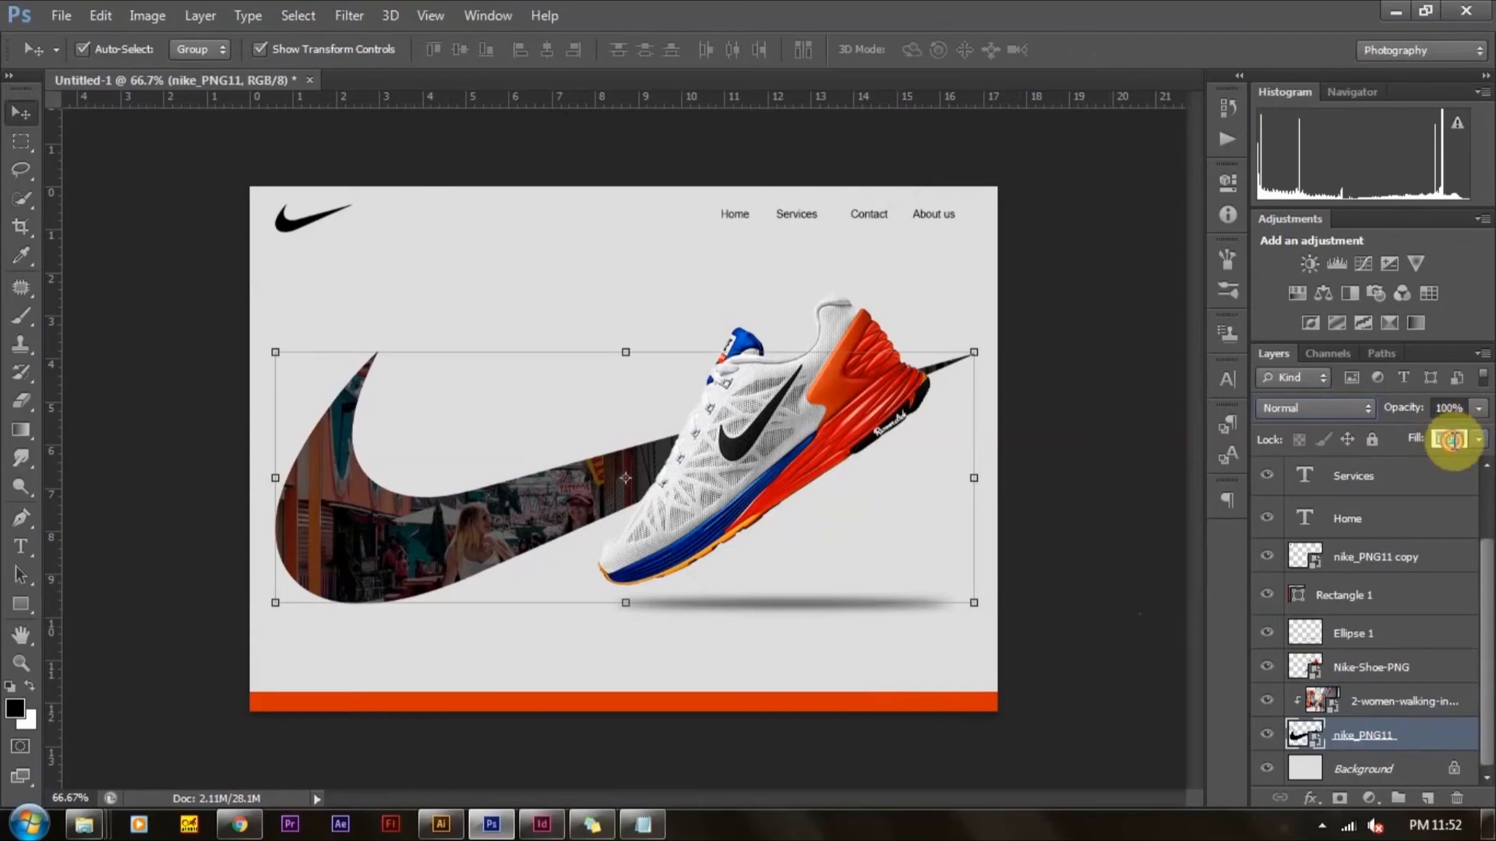
type("40")
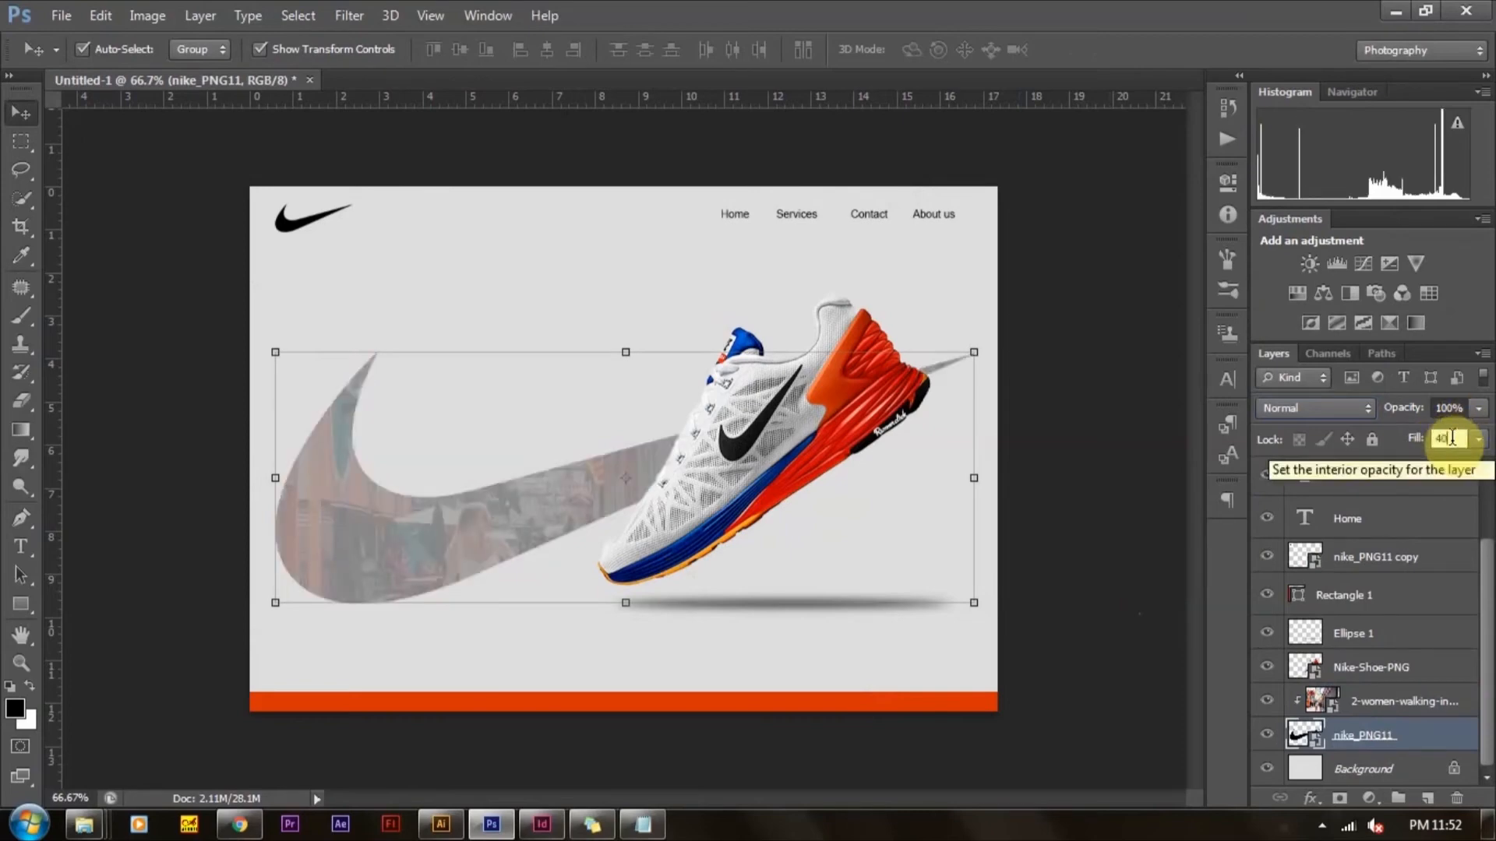
left_click(1336, 703)
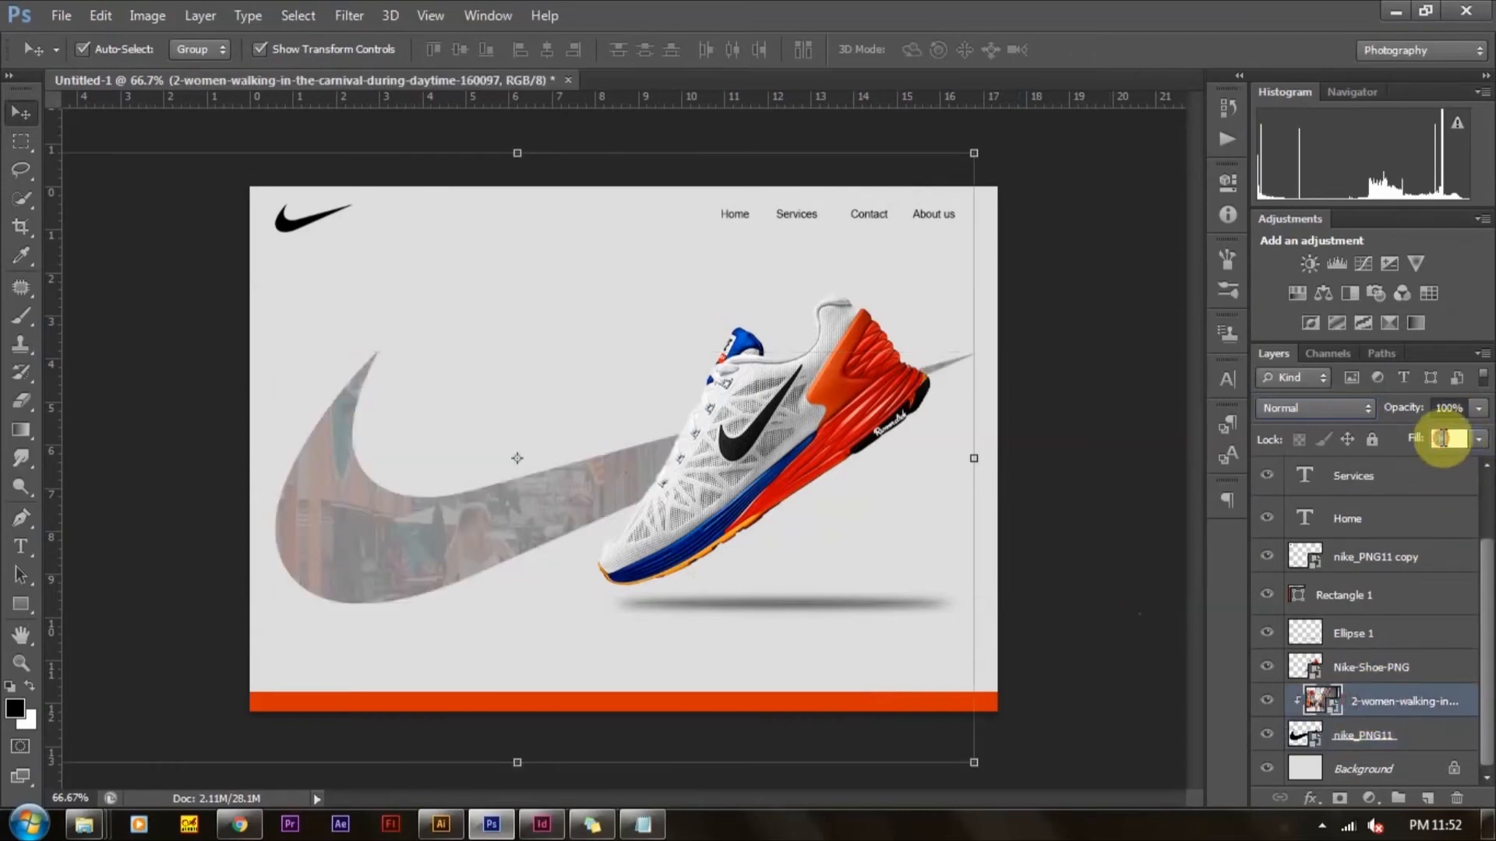
type("100")
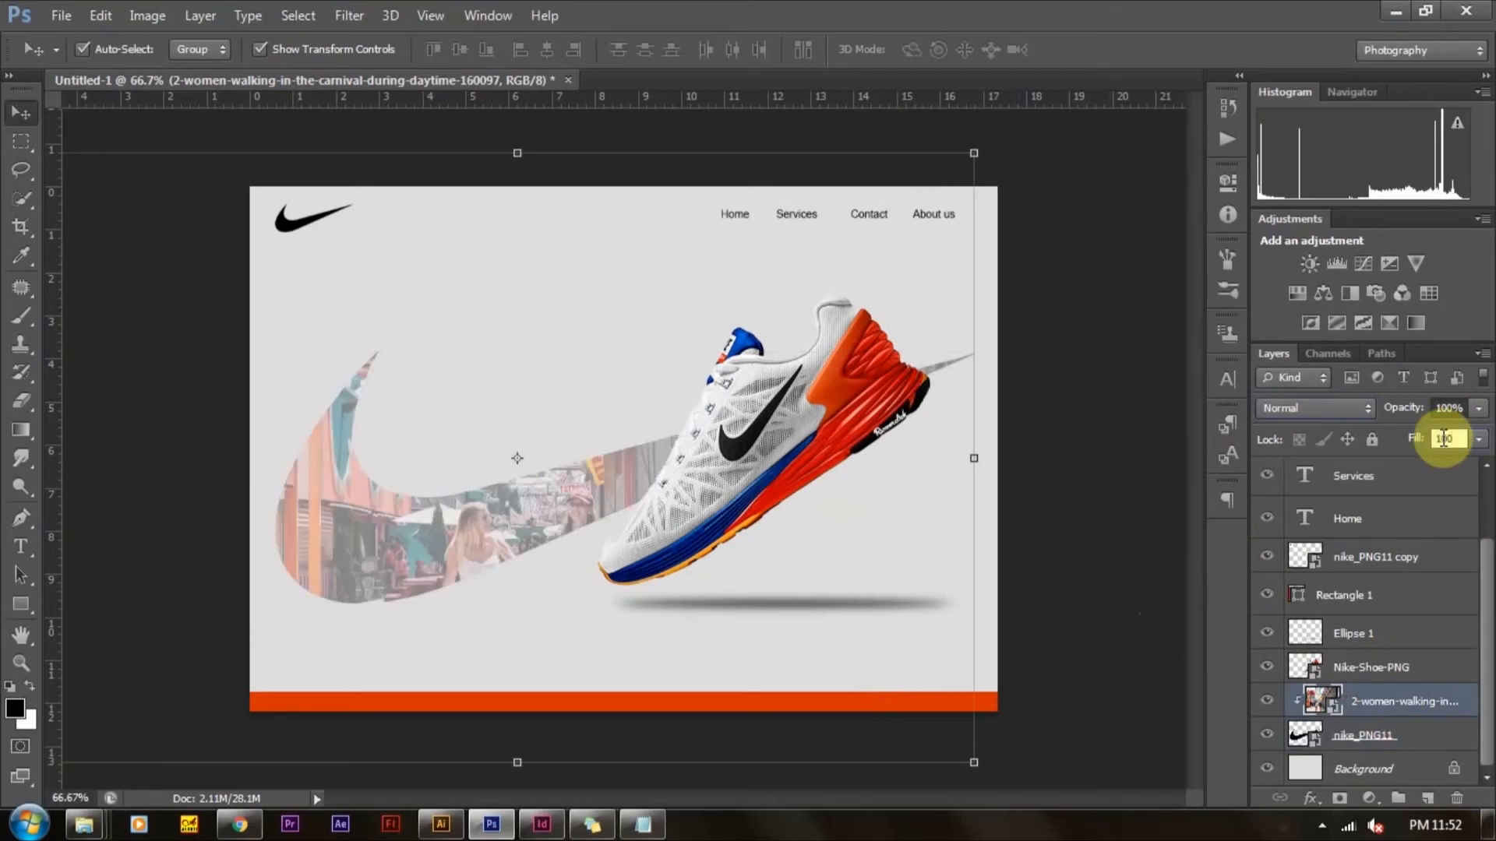
left_click(1111, 431)
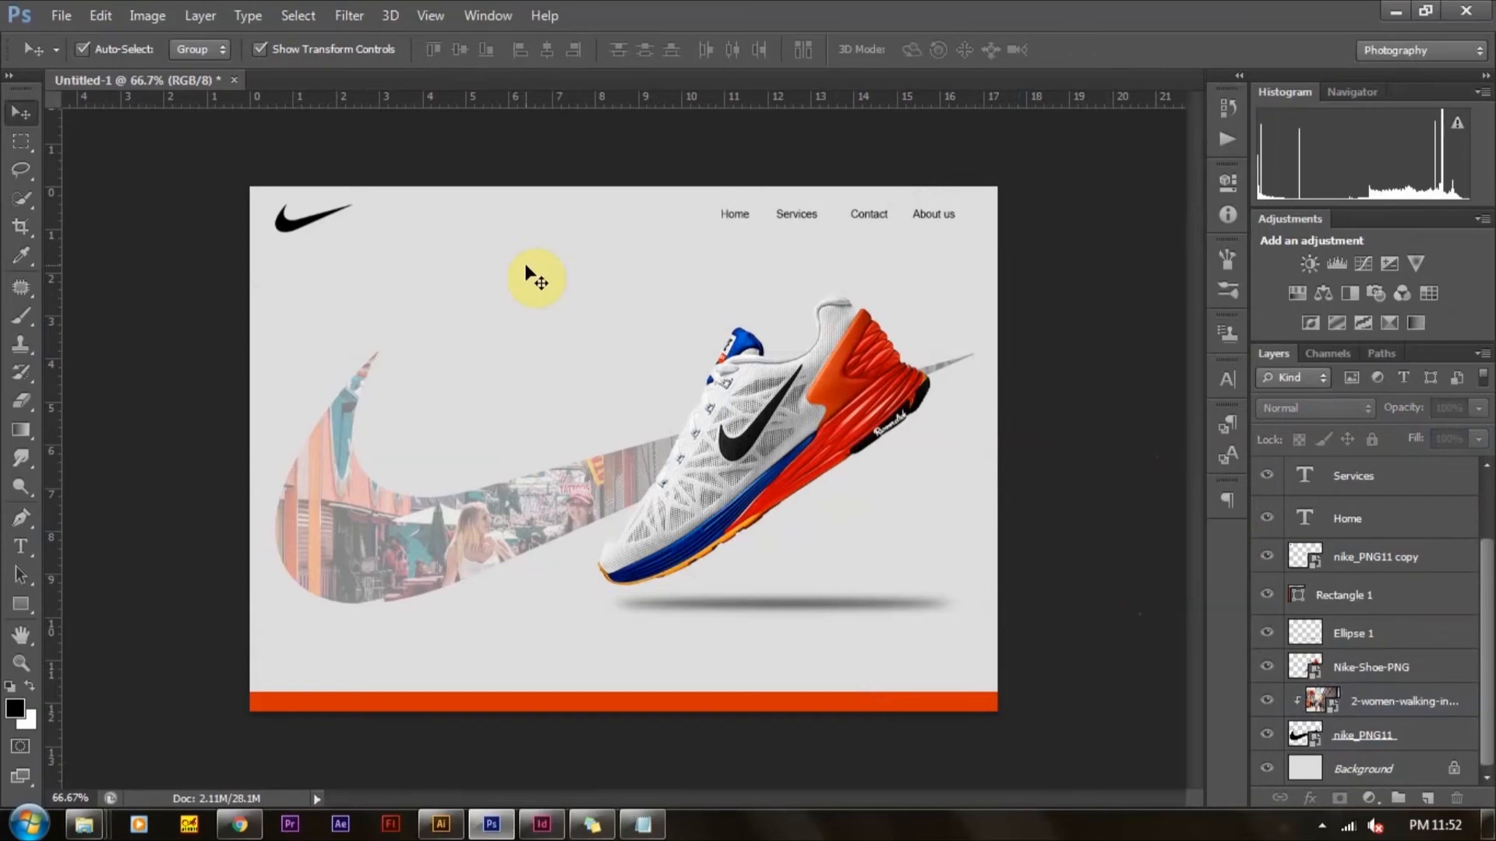
Place the nike name PDF in the design and position the wordmark above the large swoosh, clear of the shoe
key("alt+f")
key("l")
left_click(1234, 403)
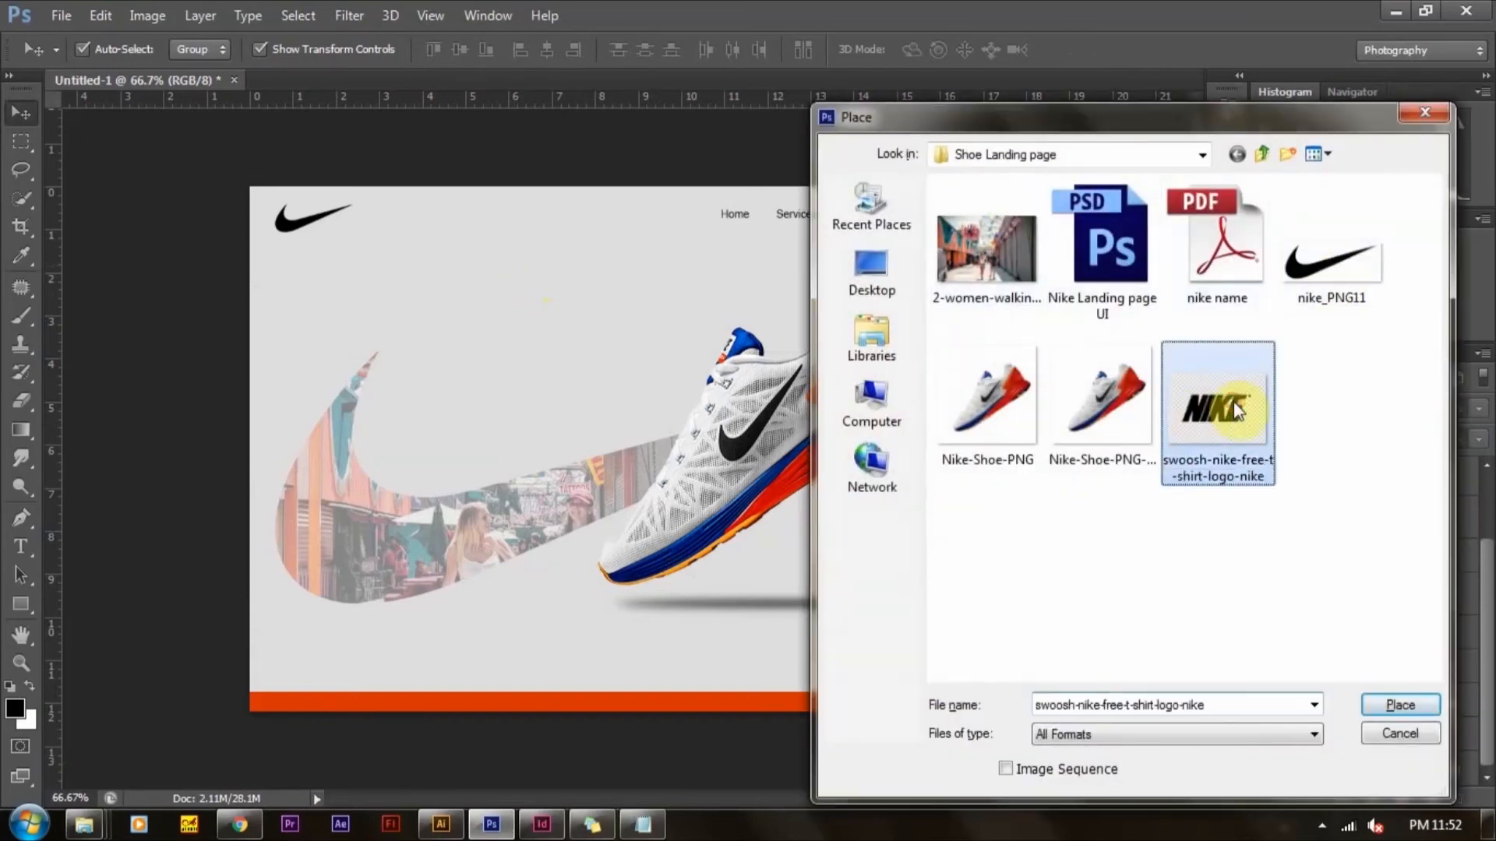
double_click(1214, 245)
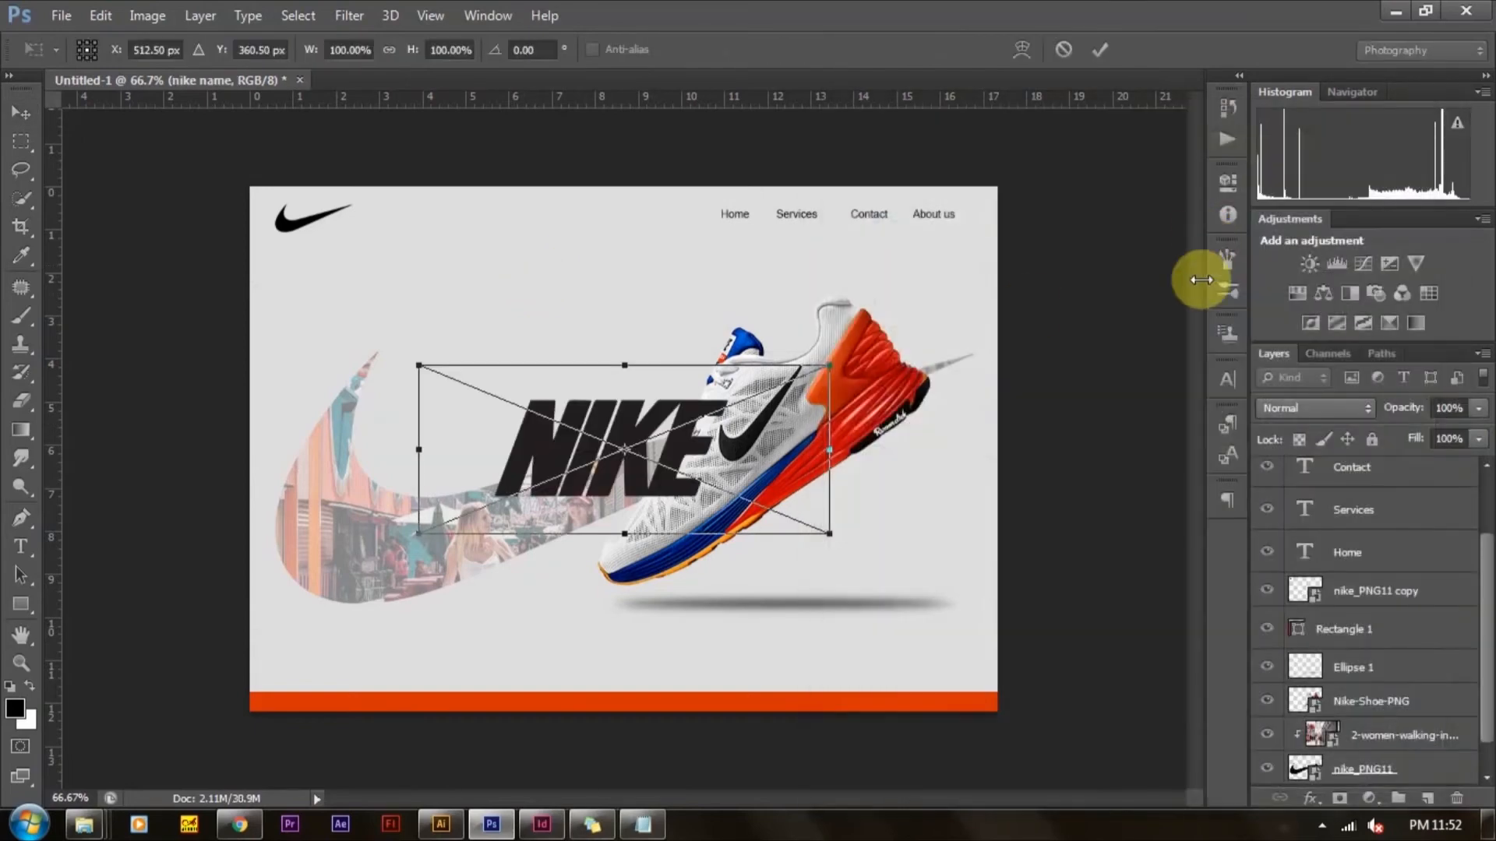
key("Return")
left_click_drag(660, 397, 567, 314)
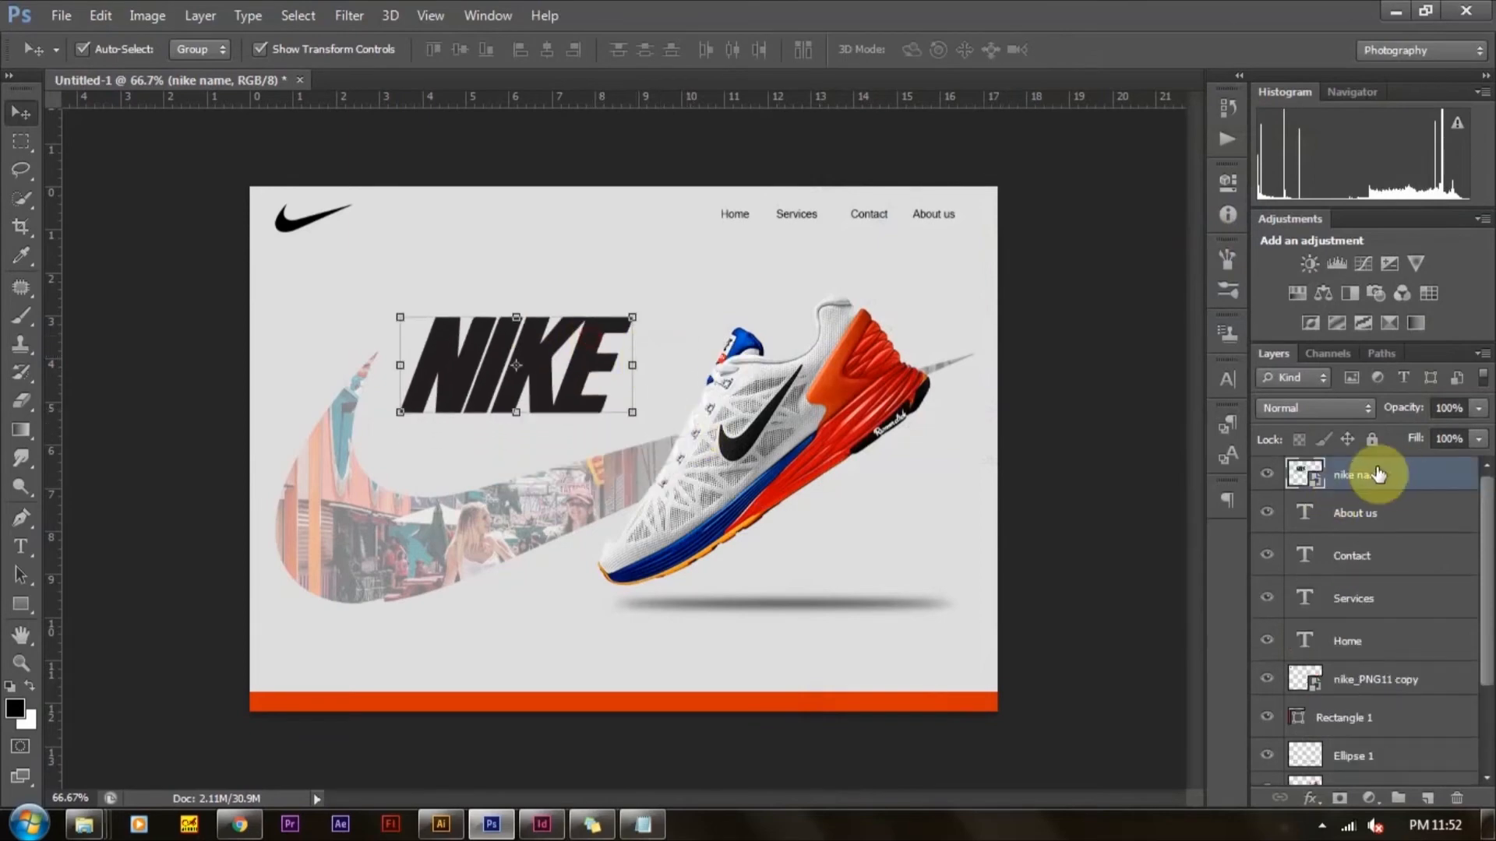
Open the contents of the nike name smart object for editing
double_click(1309, 475)
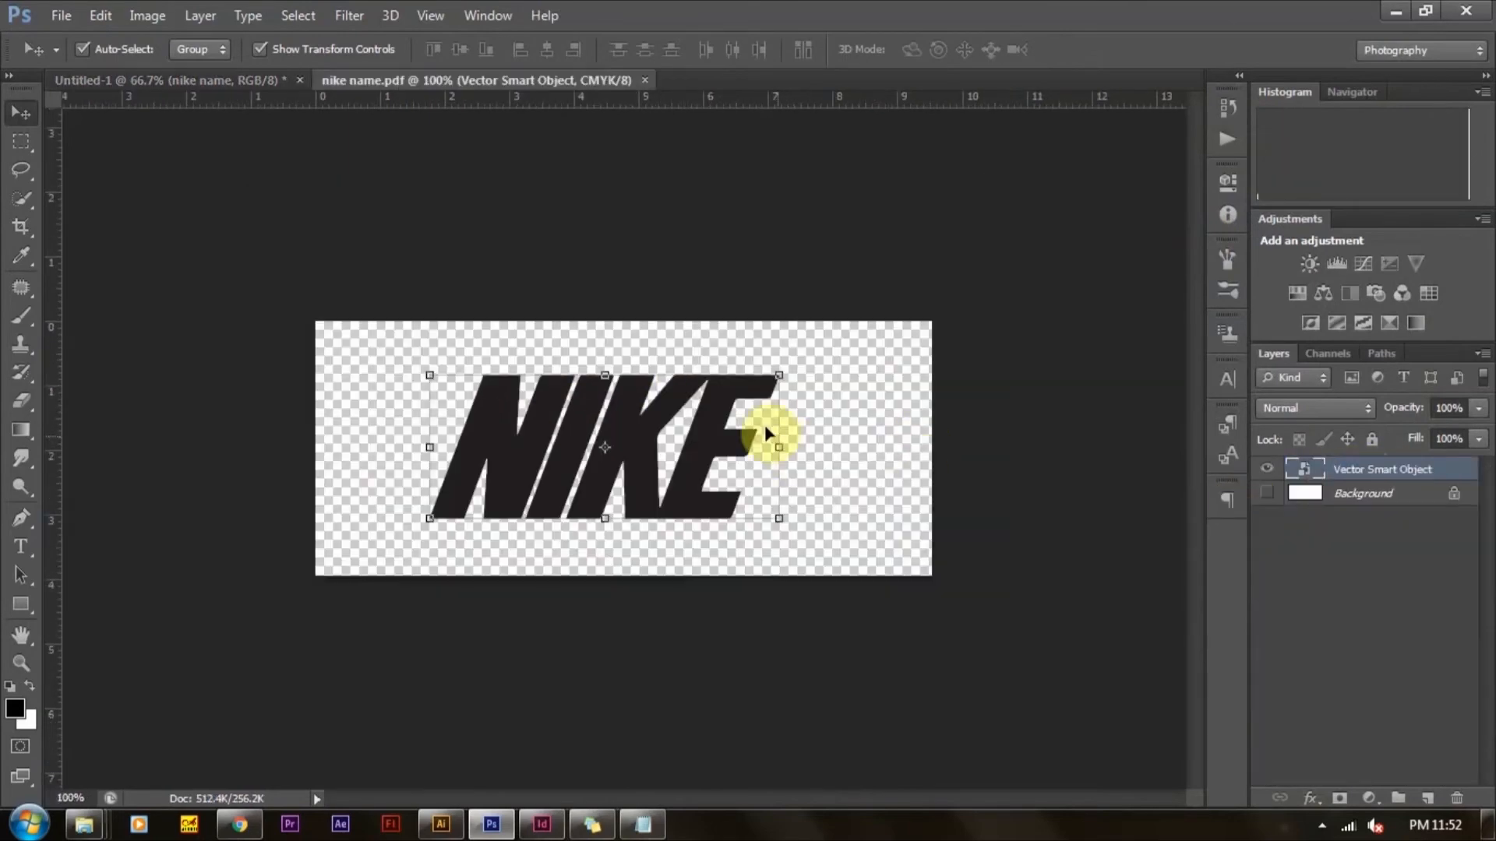
double_click(1306, 469)
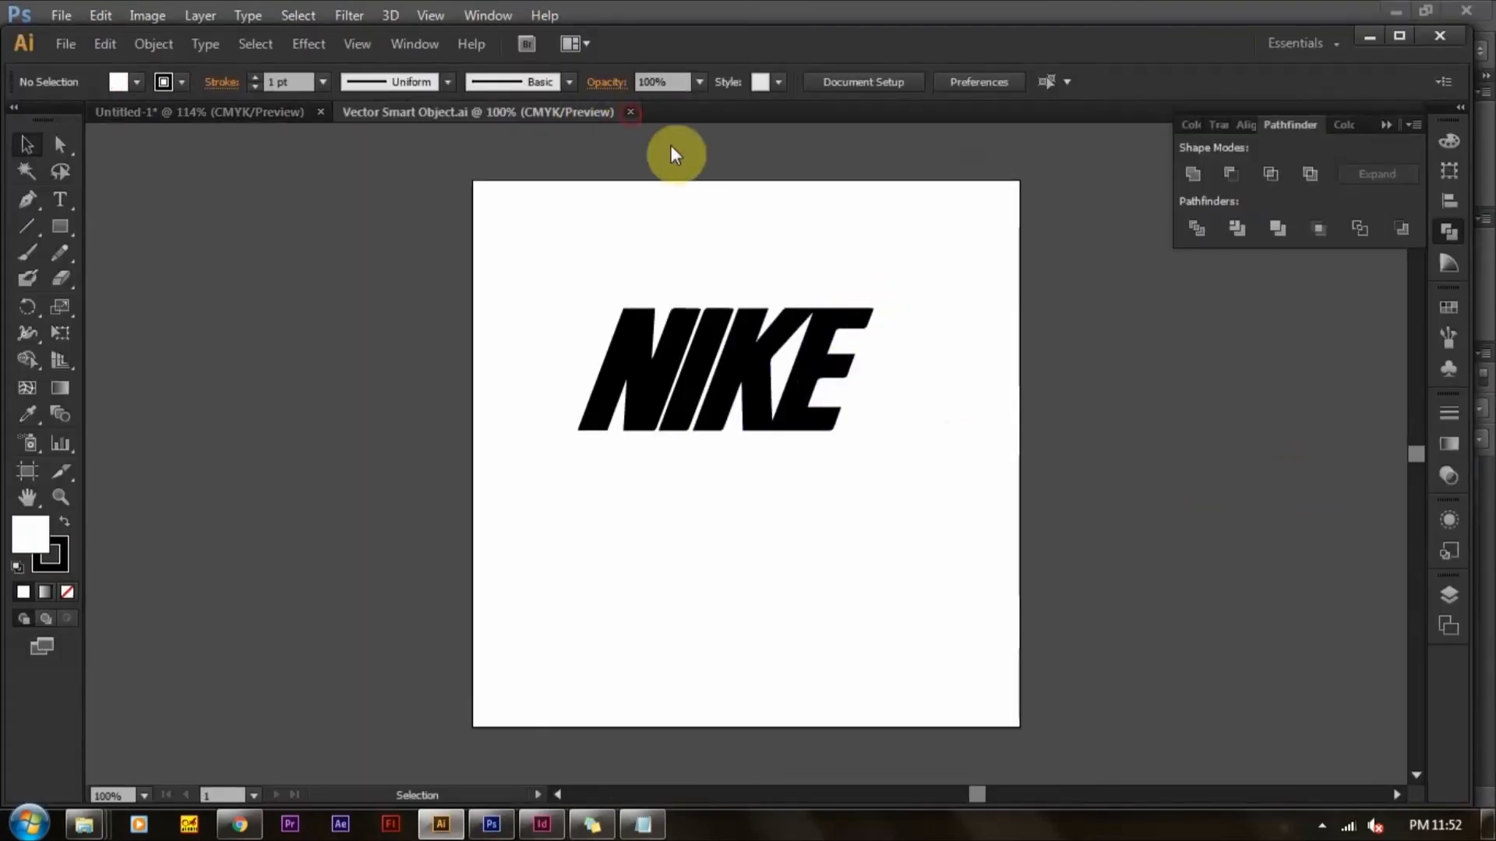
key("alt+Tab")
double_click(1350, 470)
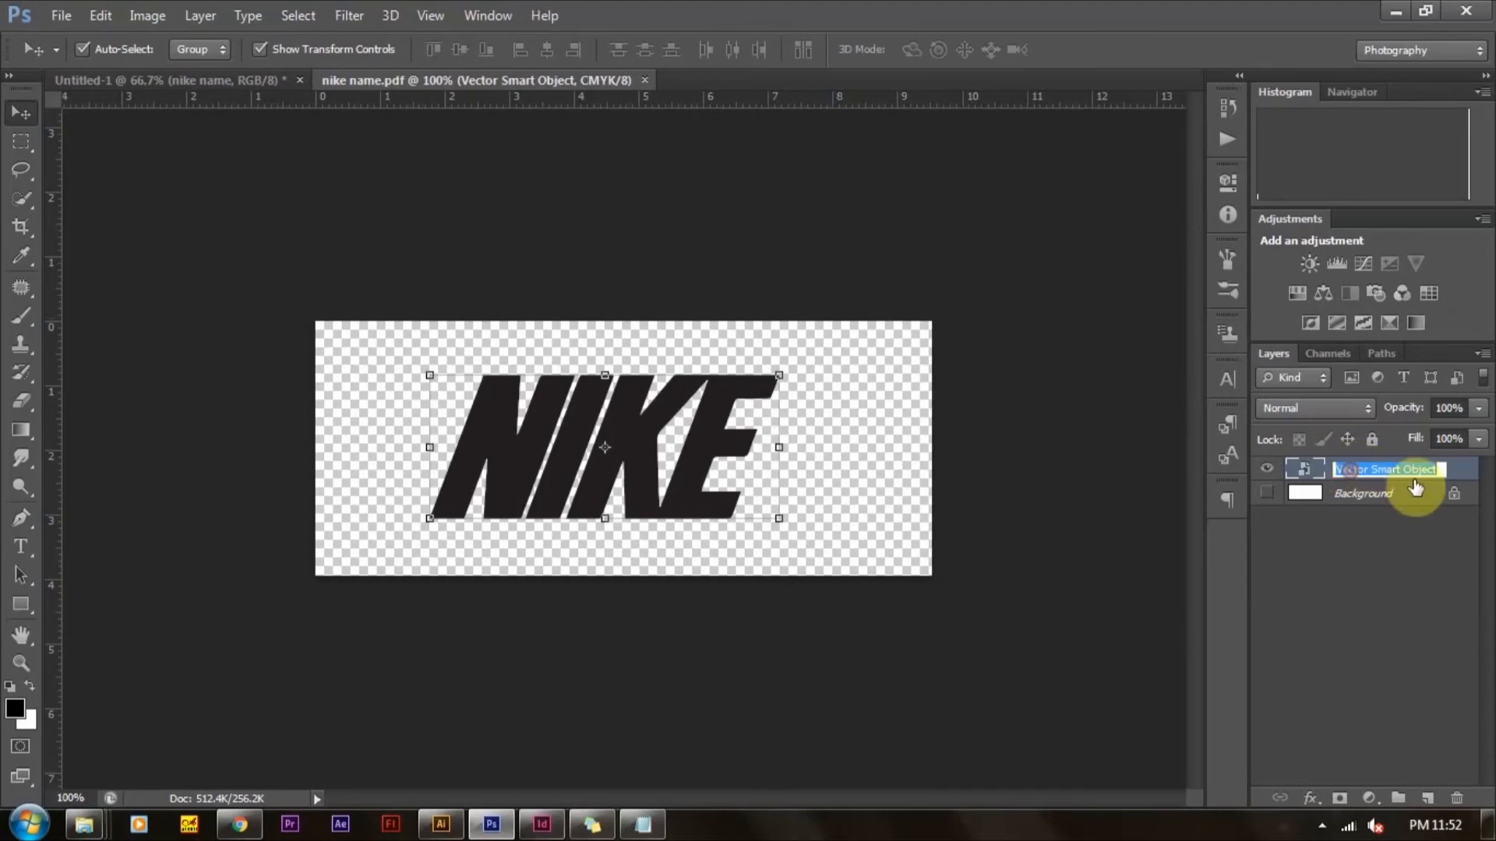
Add a black (000000) Color Overlay in Normal mode at 100% opacity to the Vector Smart Object layer
double_click(1453, 471)
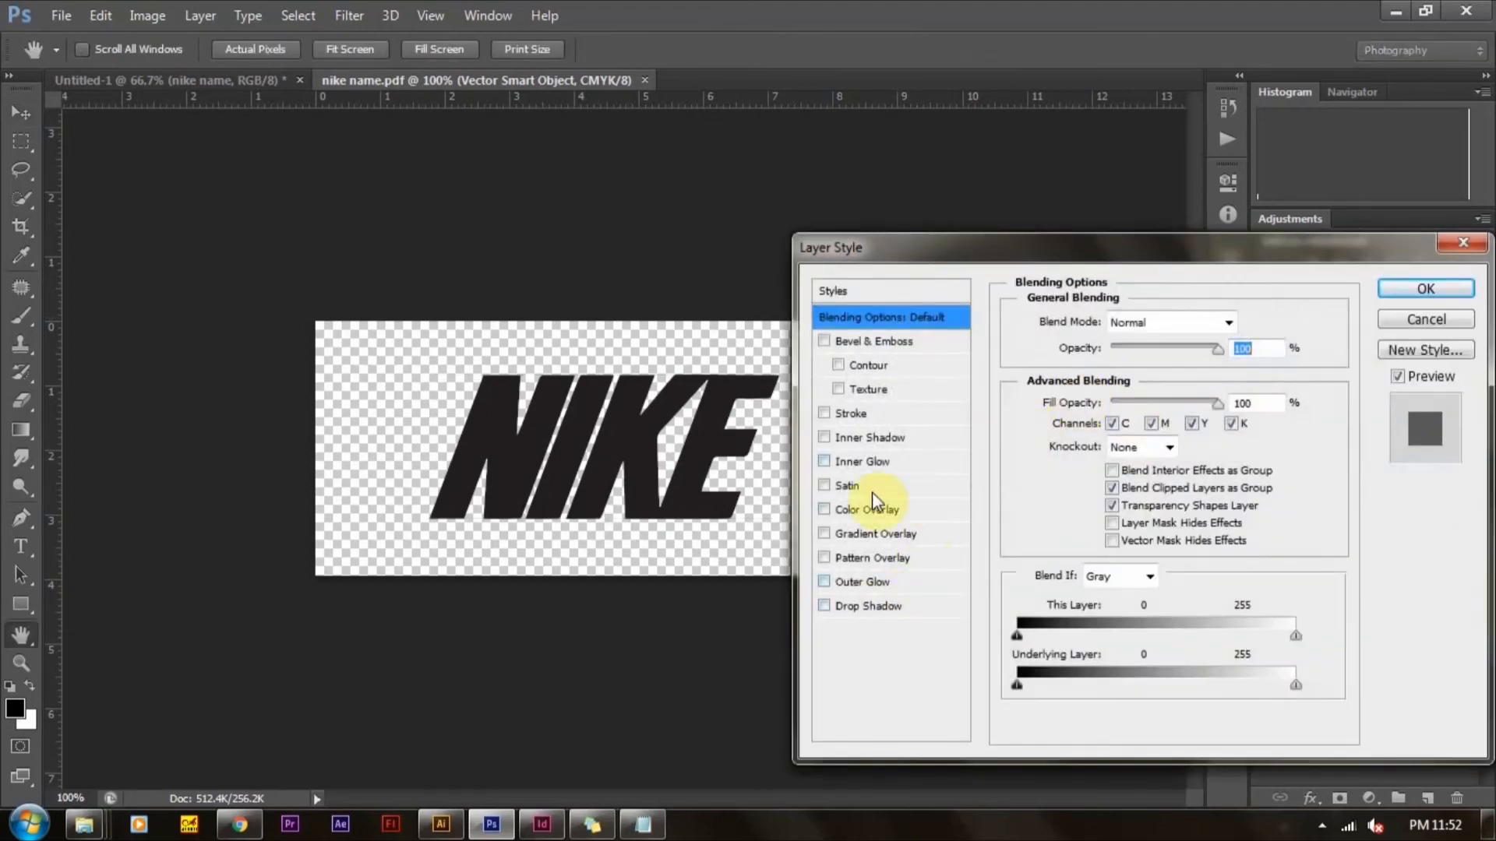
left_click(873, 516)
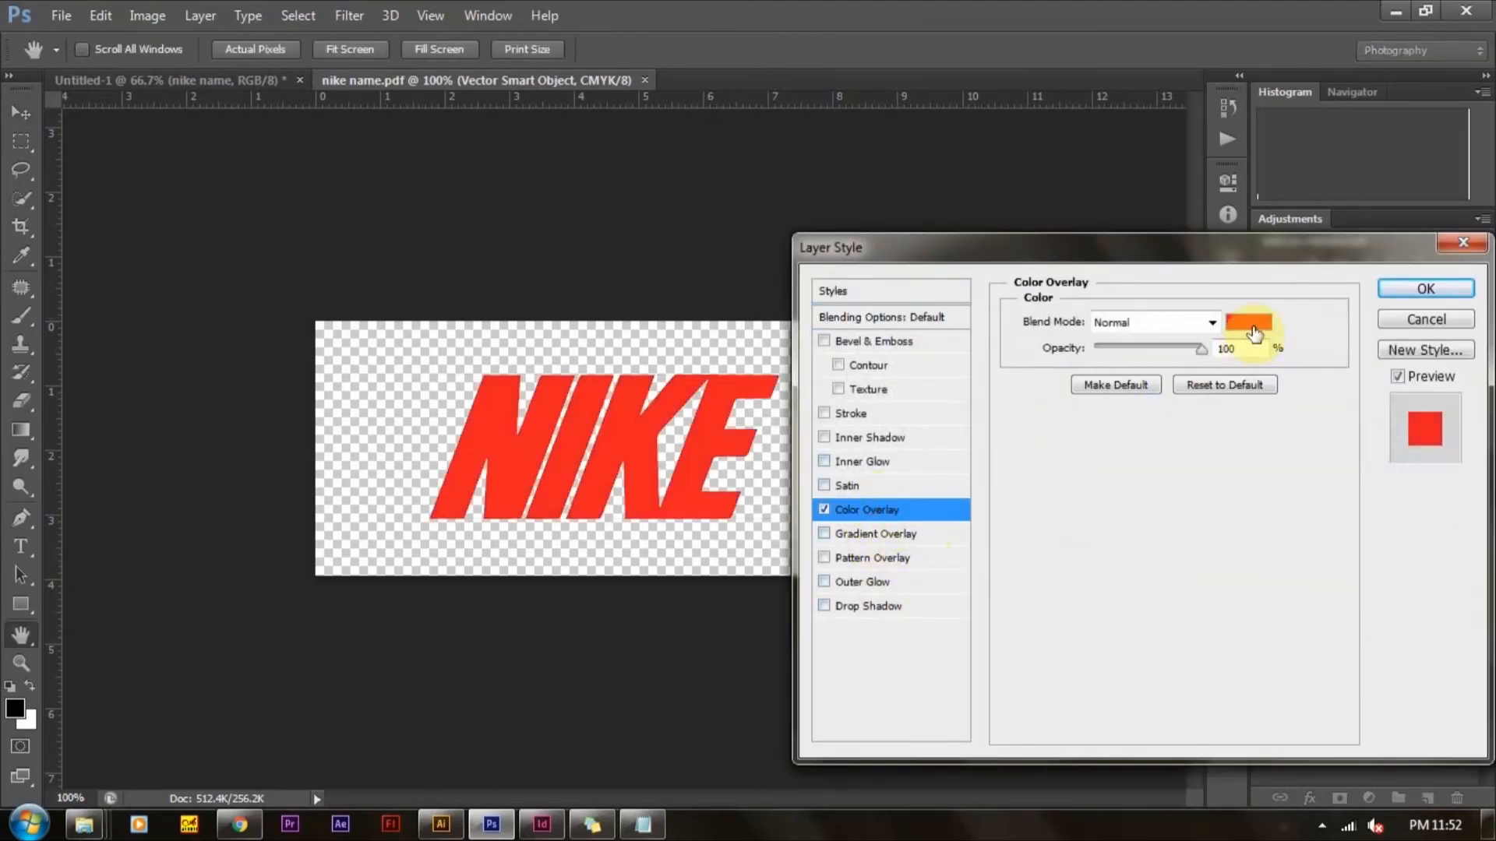
left_click(1248, 322)
left_click_drag(632, 741, 628, 771)
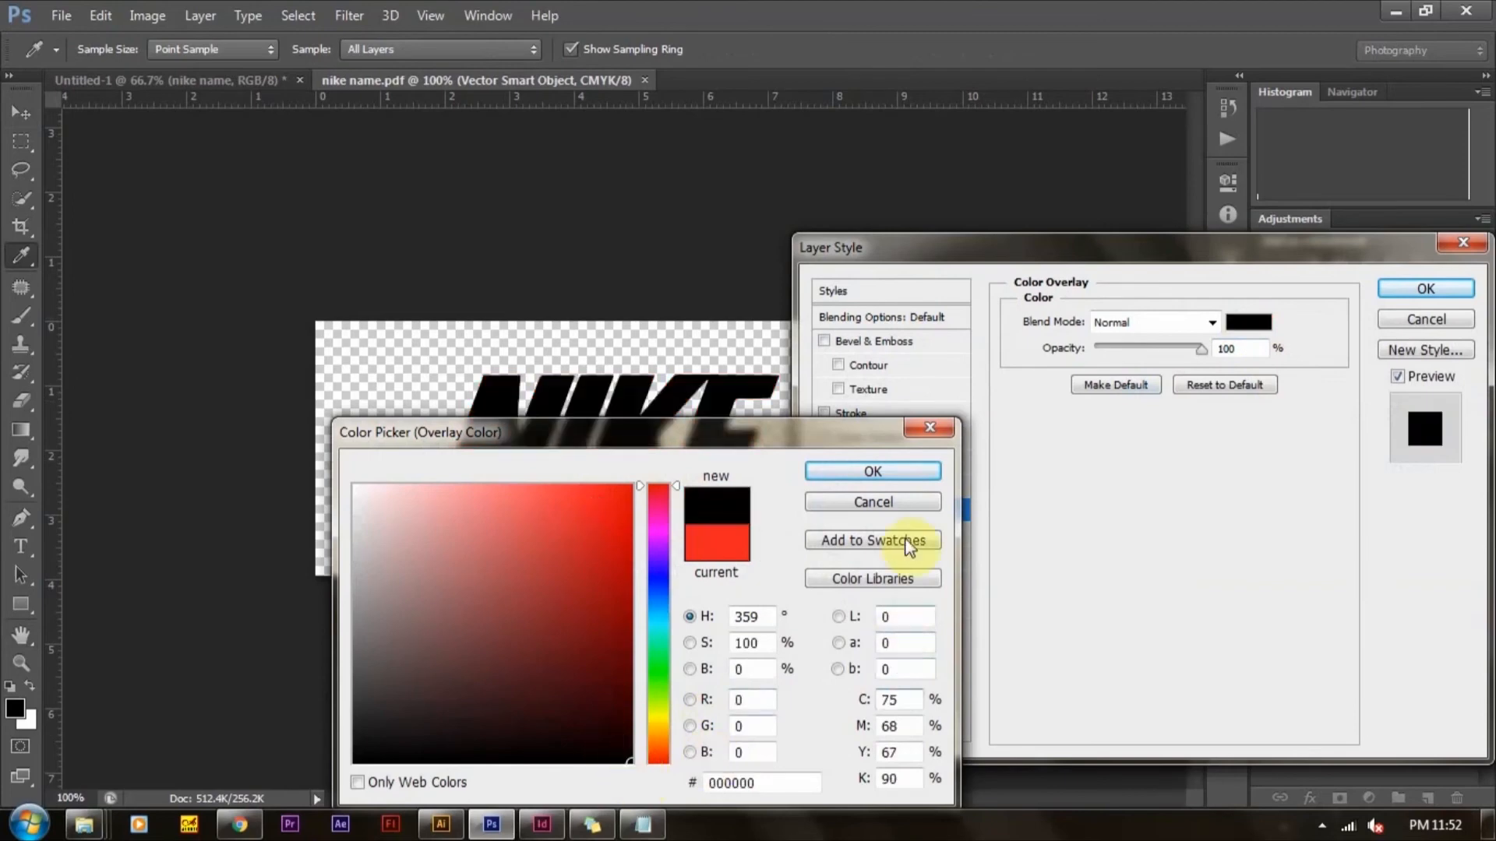
left_click(880, 469)
left_click(1428, 289)
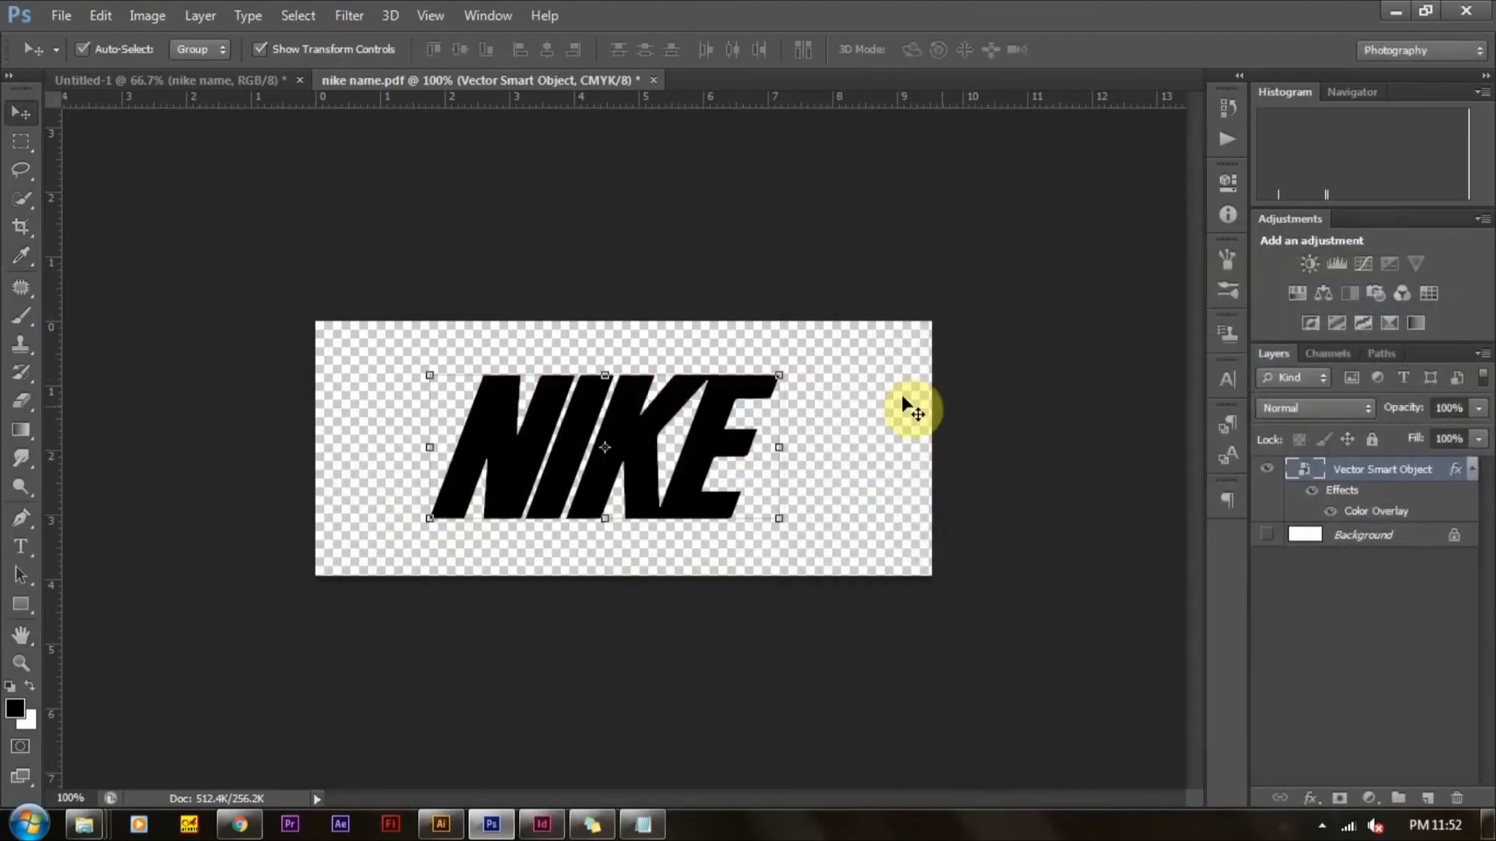
Save and close nike name.pdf to update the wordmark in the landing page
key("ctrl+s")
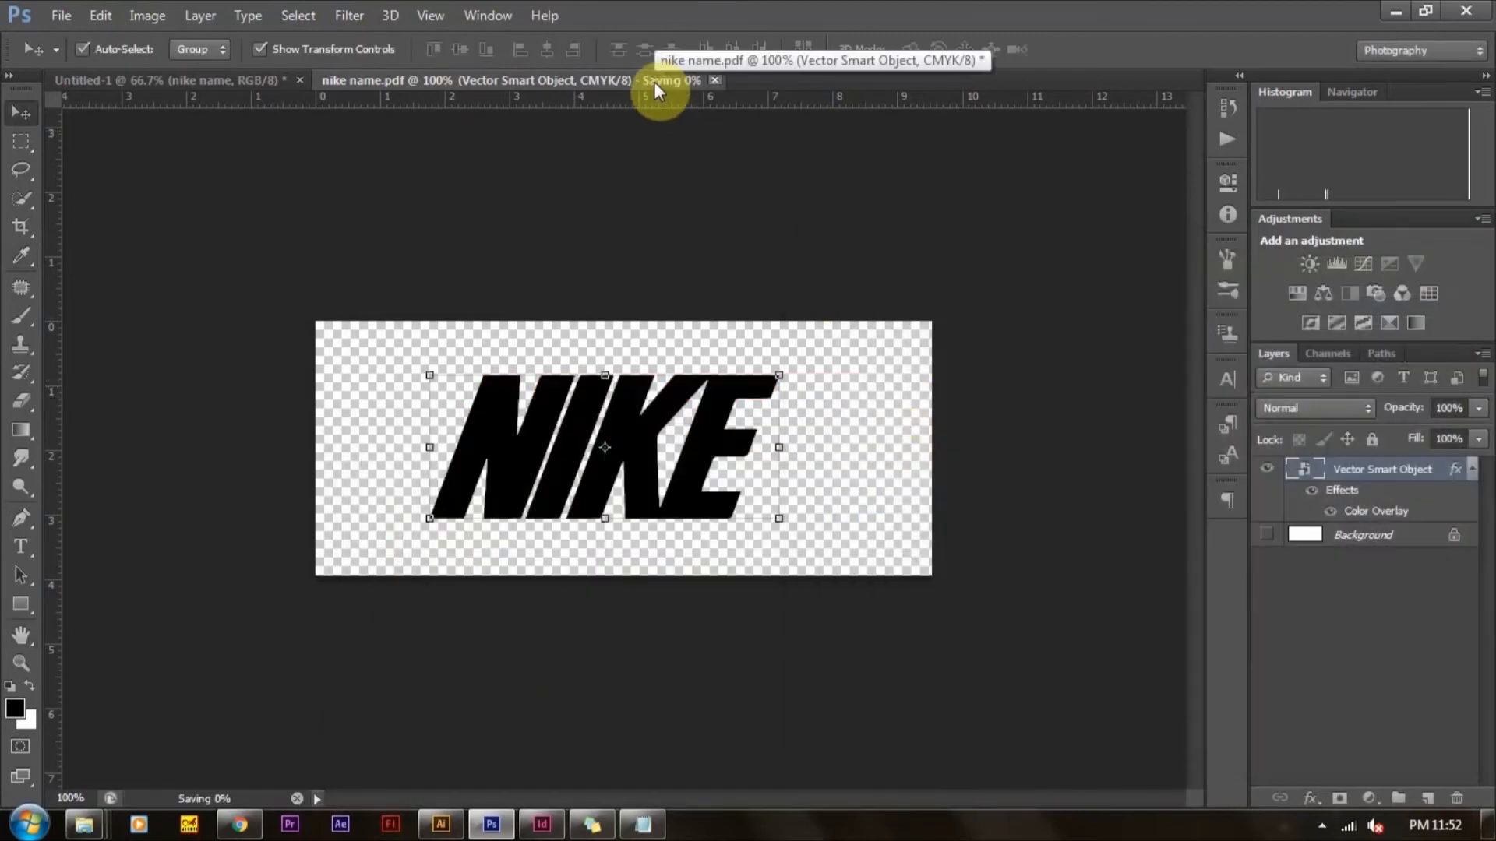
left_click(653, 81)
left_click(1070, 380)
Add the text AIR MAX below the NIKE wordmark in Arial Black at 7 pt
key("z")
left_click_drag(447, 431, 598, 388)
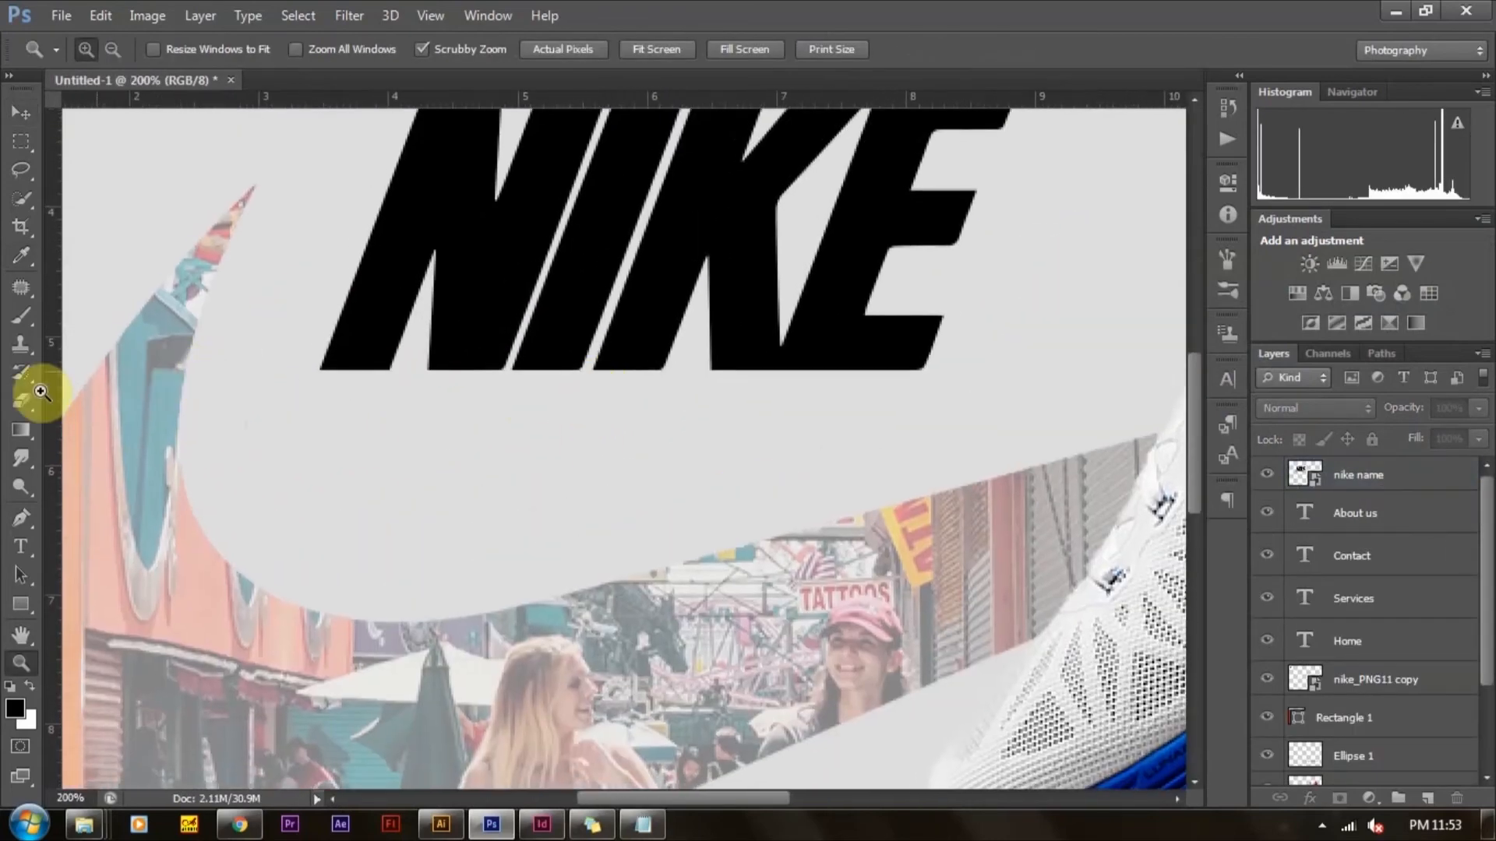
left_click(21, 546)
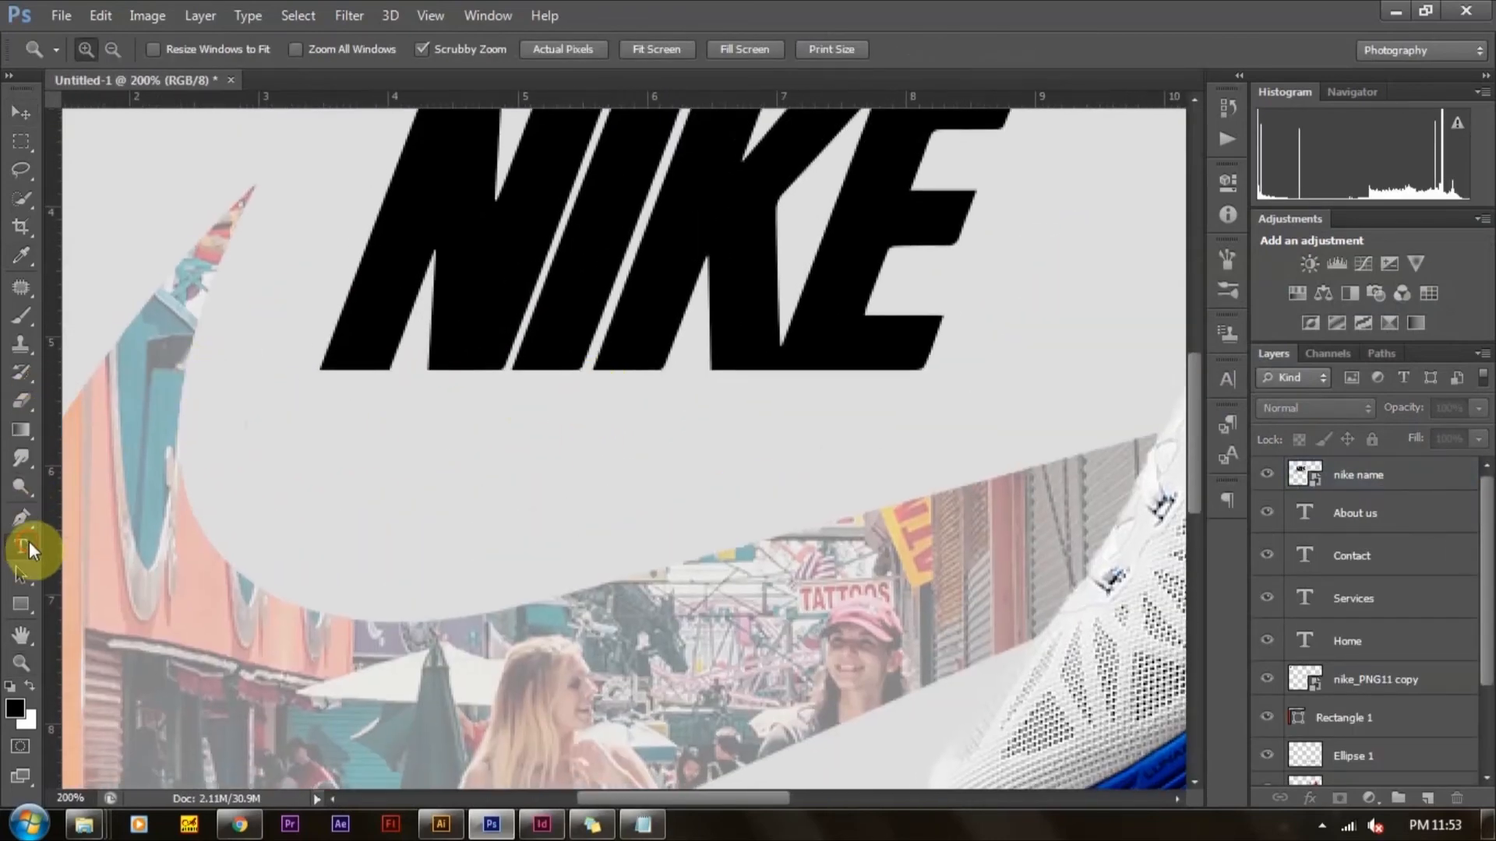
left_click(390, 476)
type("AIR ")
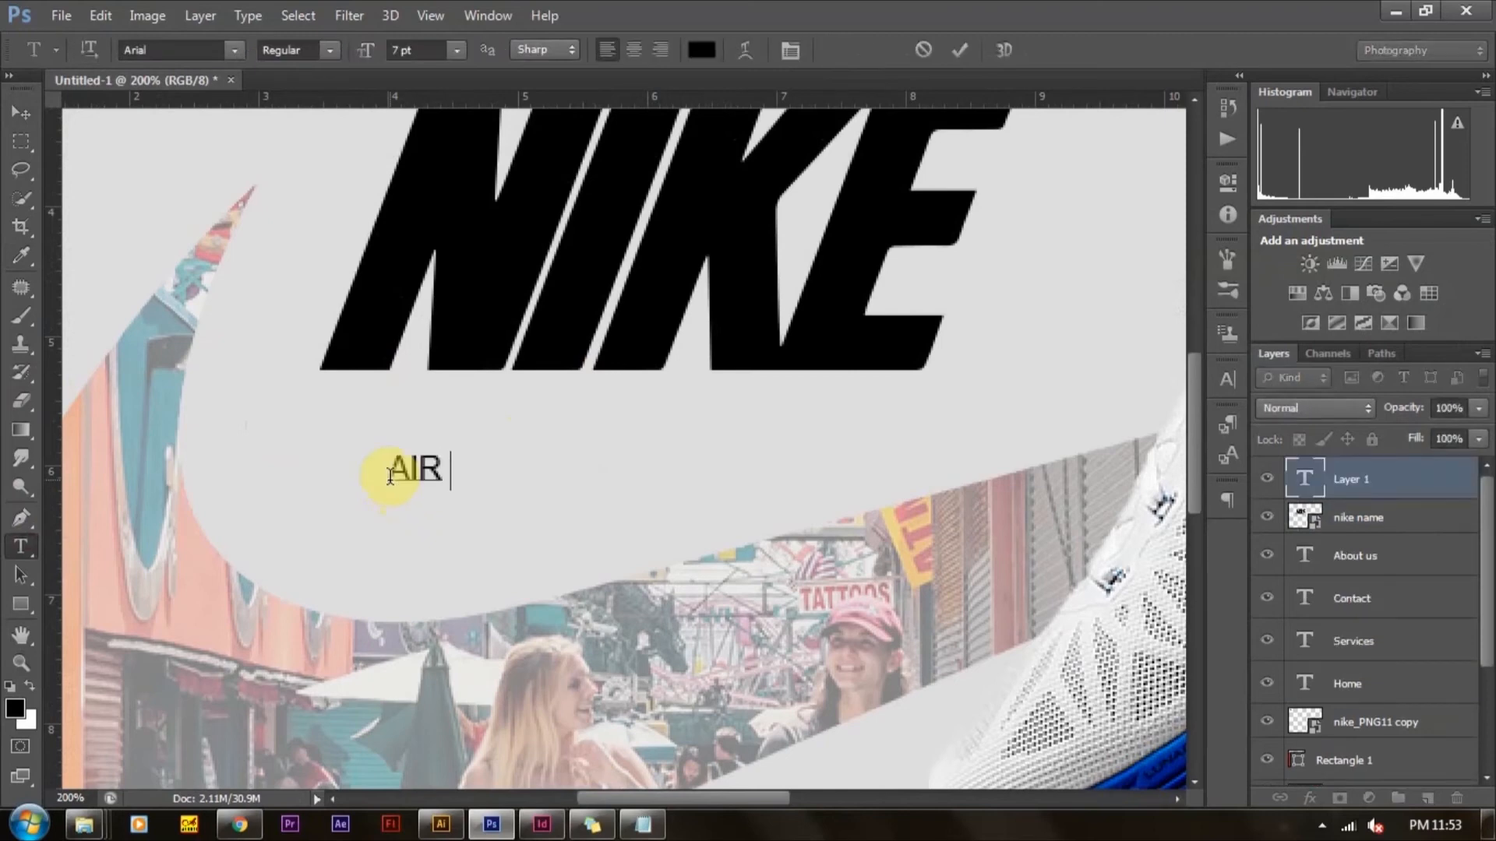
type("MAX")
key("ctrl+a")
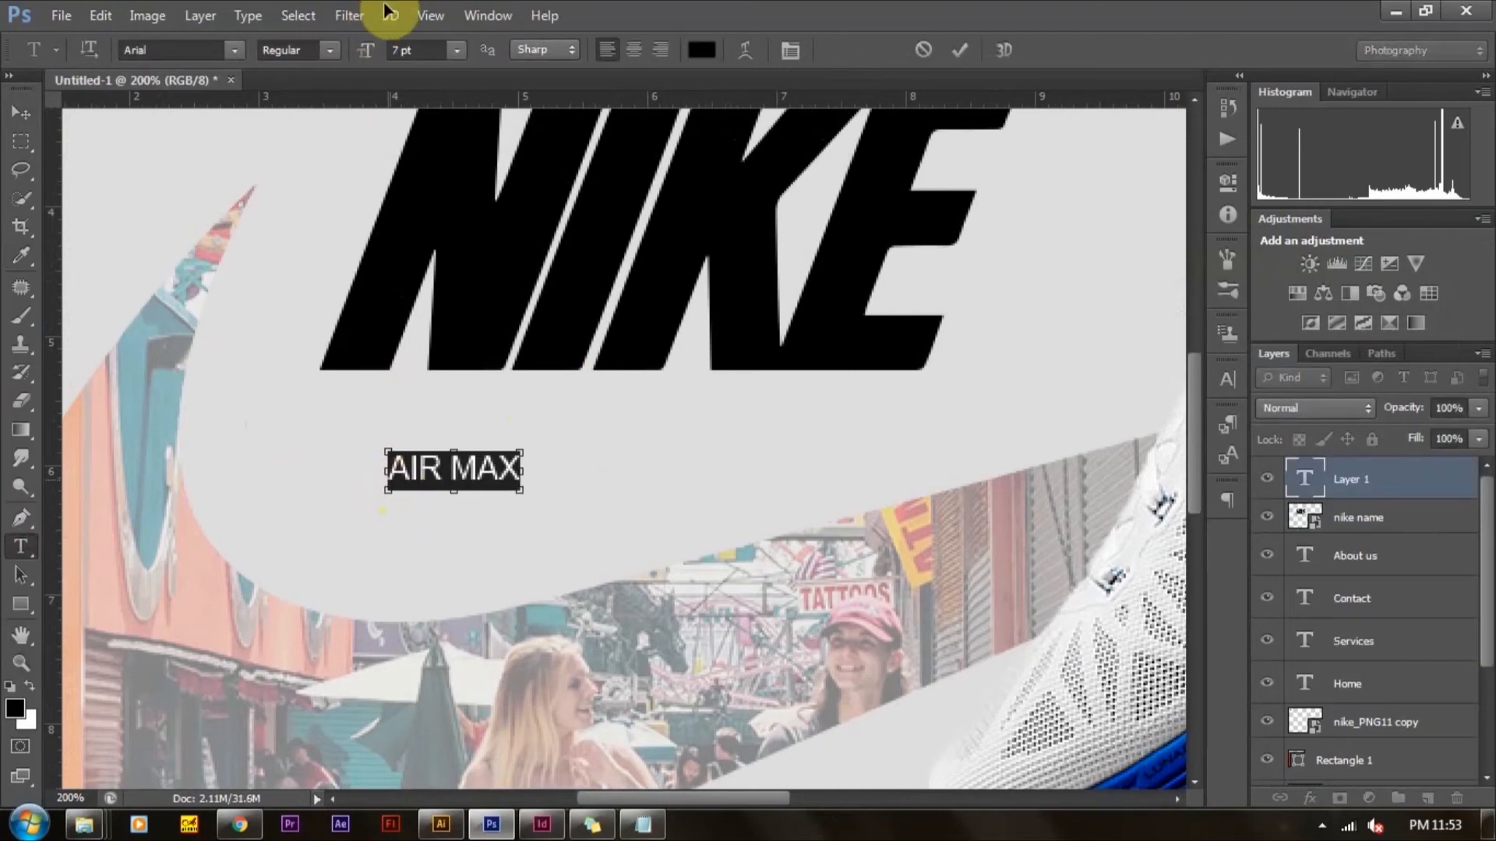
left_click(335, 48)
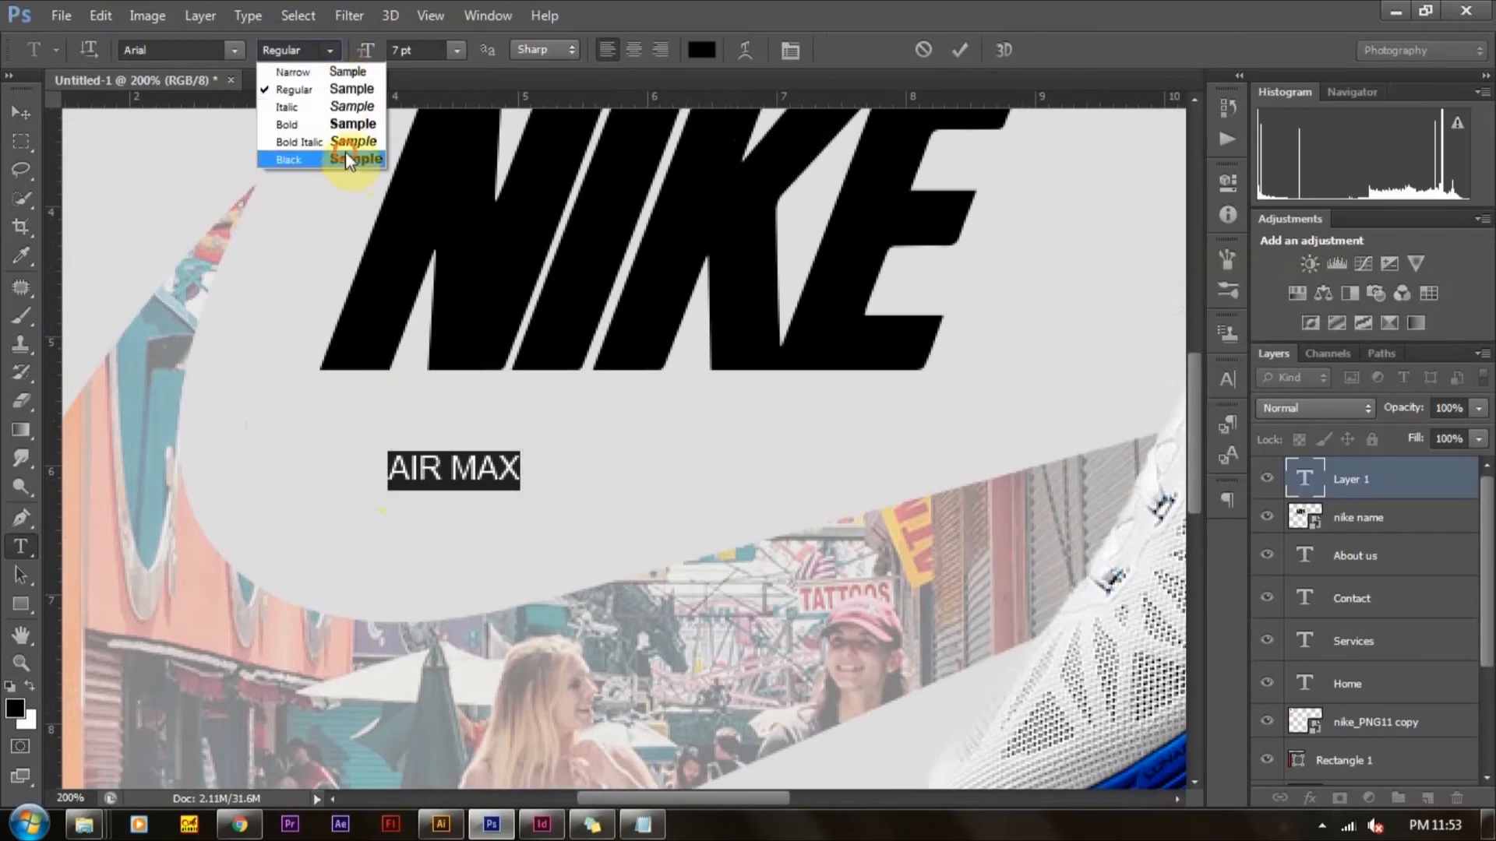
left_click(347, 158)
left_click(17, 115)
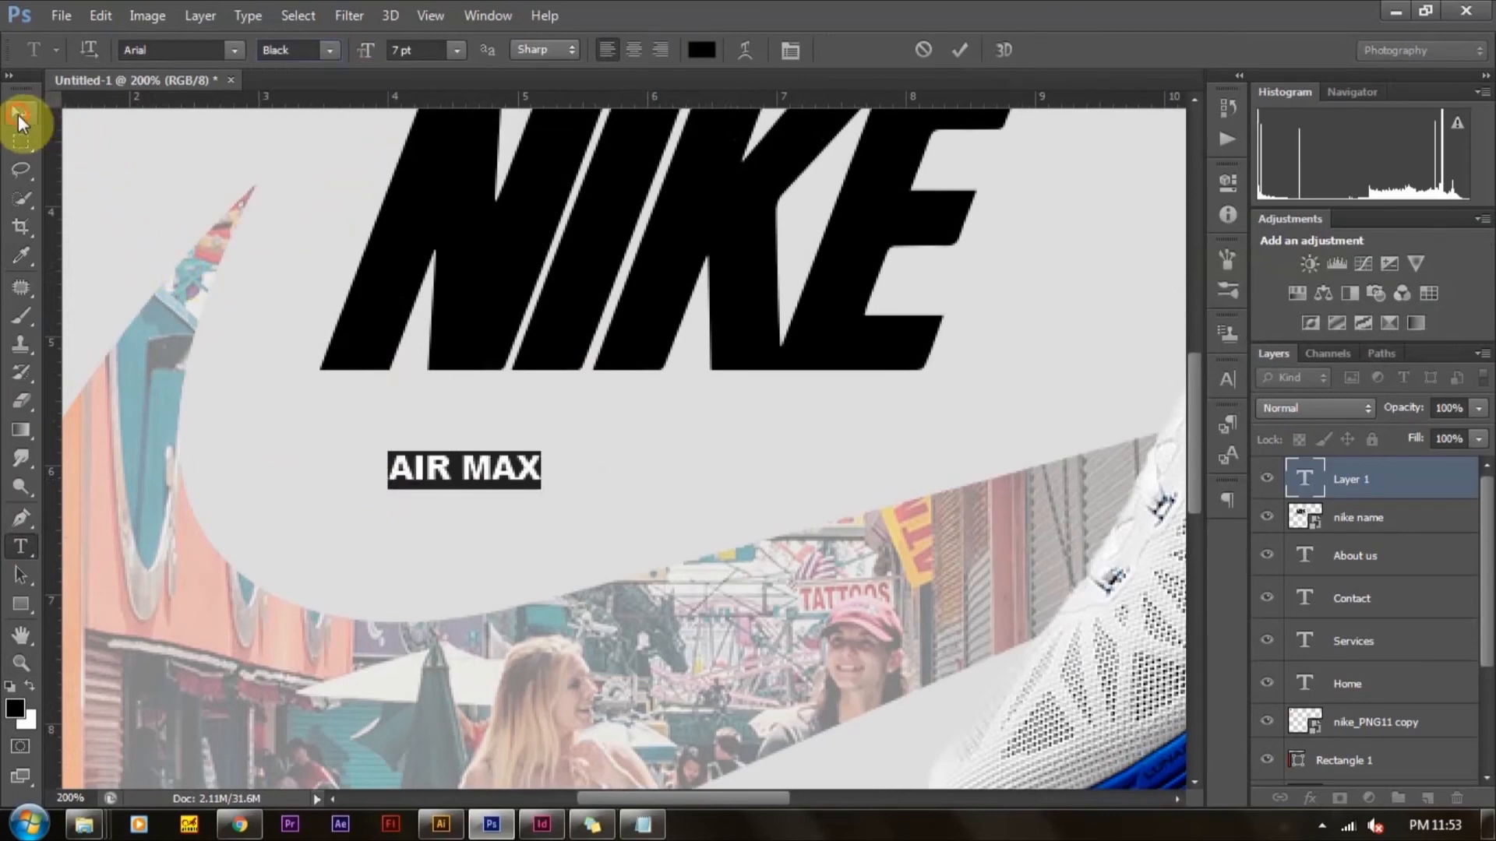
Scale the AIR MAX text up to about 19.78 pt directly beneath the NIKE wordmark, starting at the wordmark's left edge
left_click_drag(506, 467, 652, 505)
left_click(472, 427)
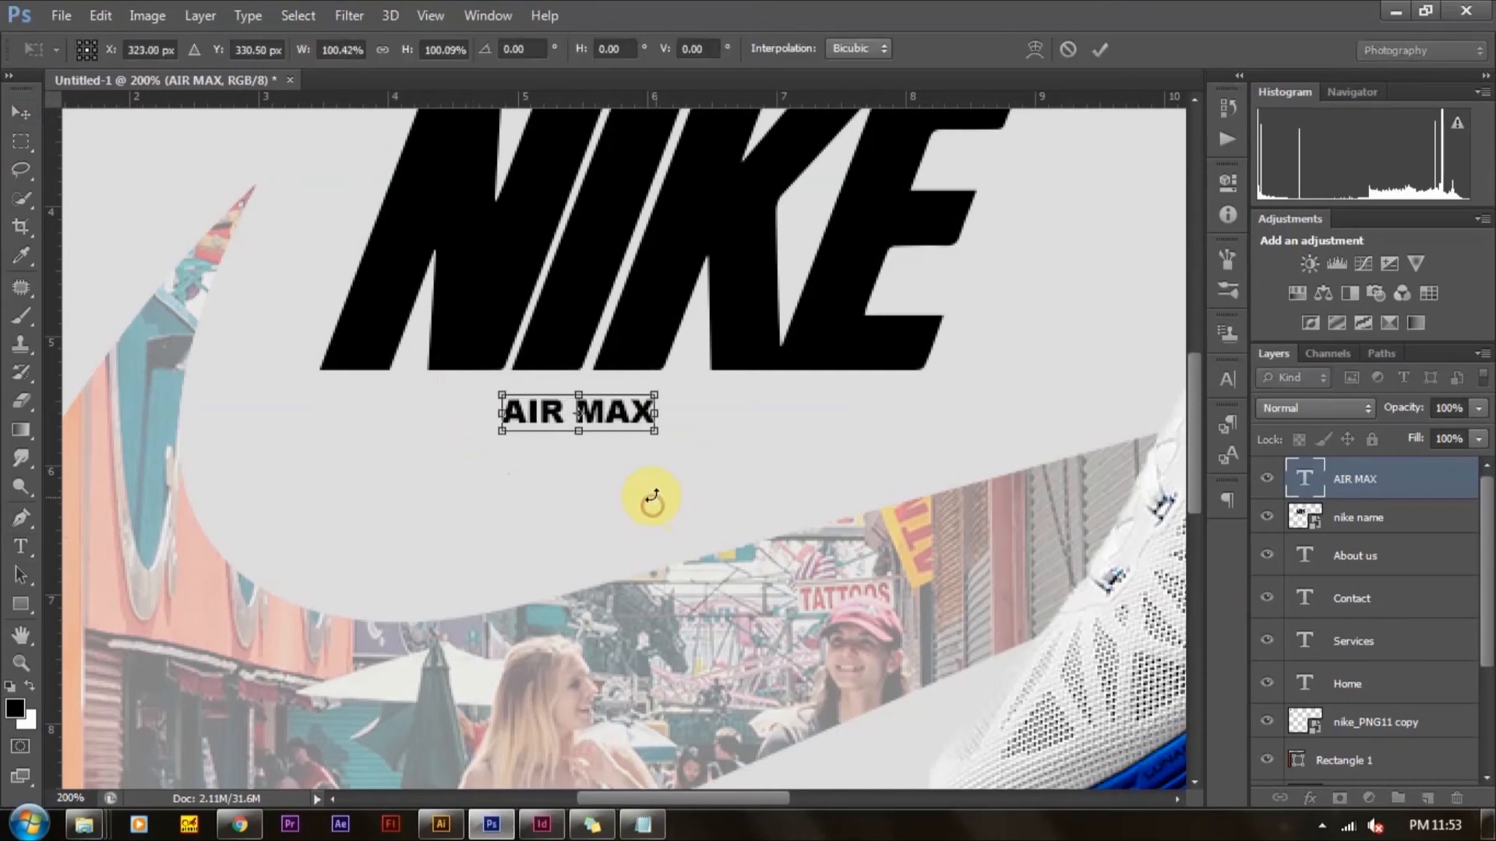
key("ctrl+z")
left_click_drag(472, 431, 536, 476)
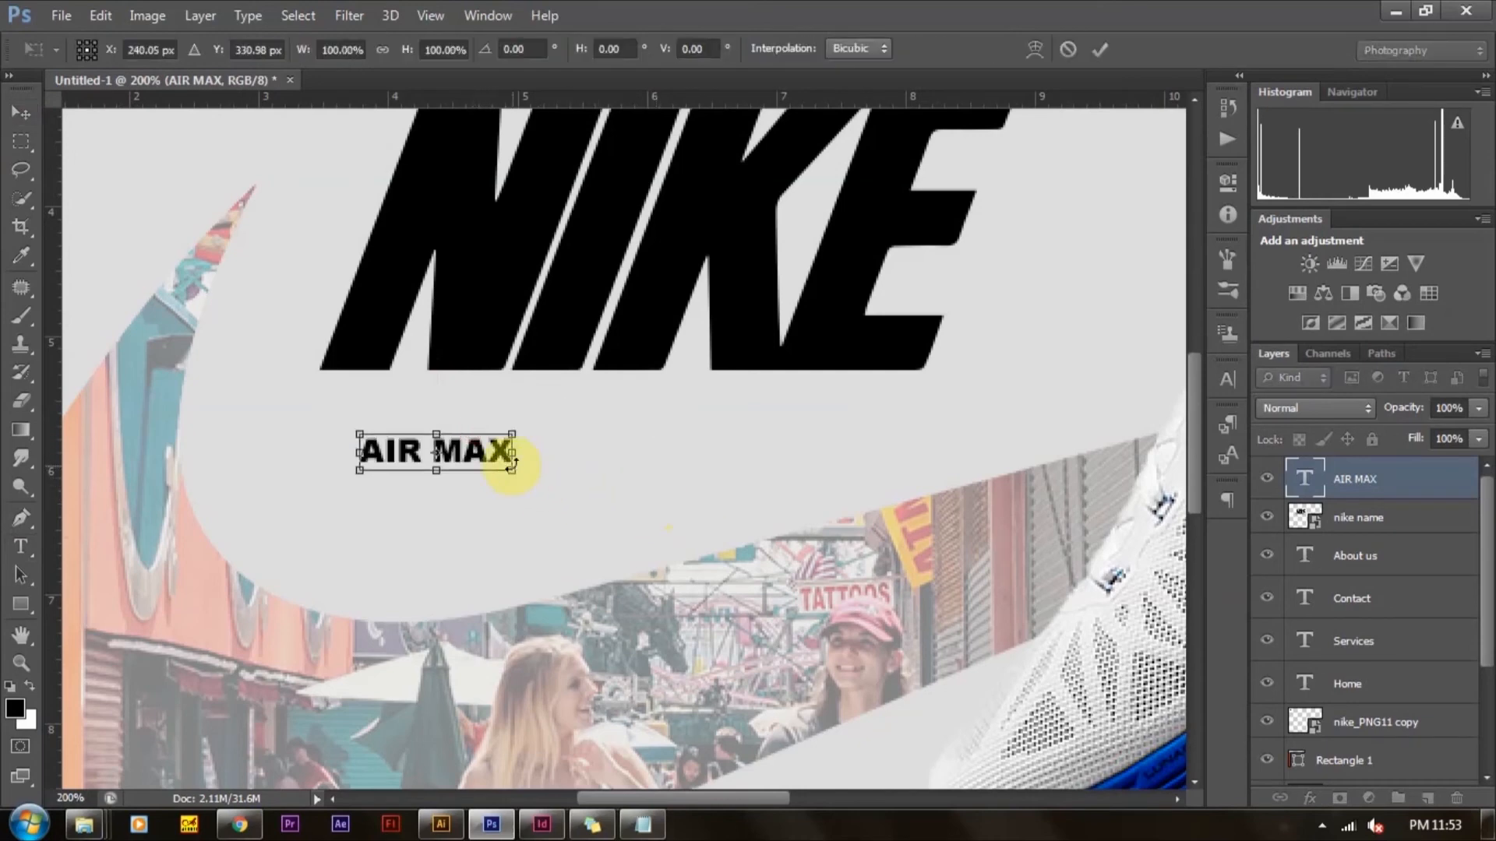
key("ctrl+z")
left_click_drag(471, 434, 736, 556)
key("Return")
Duplicate the AIR MAX text directly below itself and change the copy to $170
left_click_drag(632, 422, 644, 533)
left_click(18, 555)
left_click(451, 540)
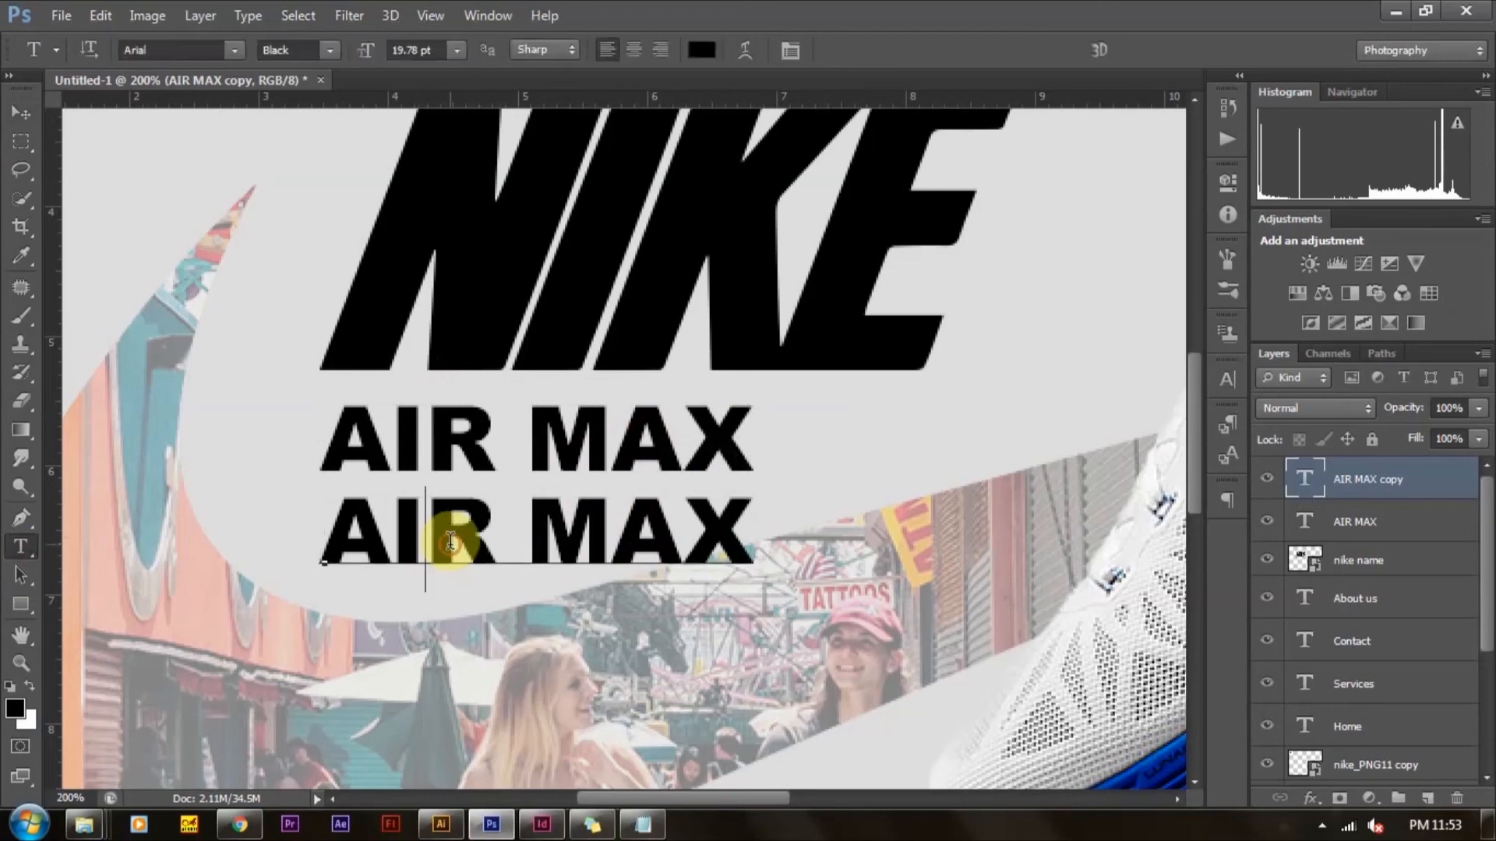
key("ctrl+a")
type("$1")
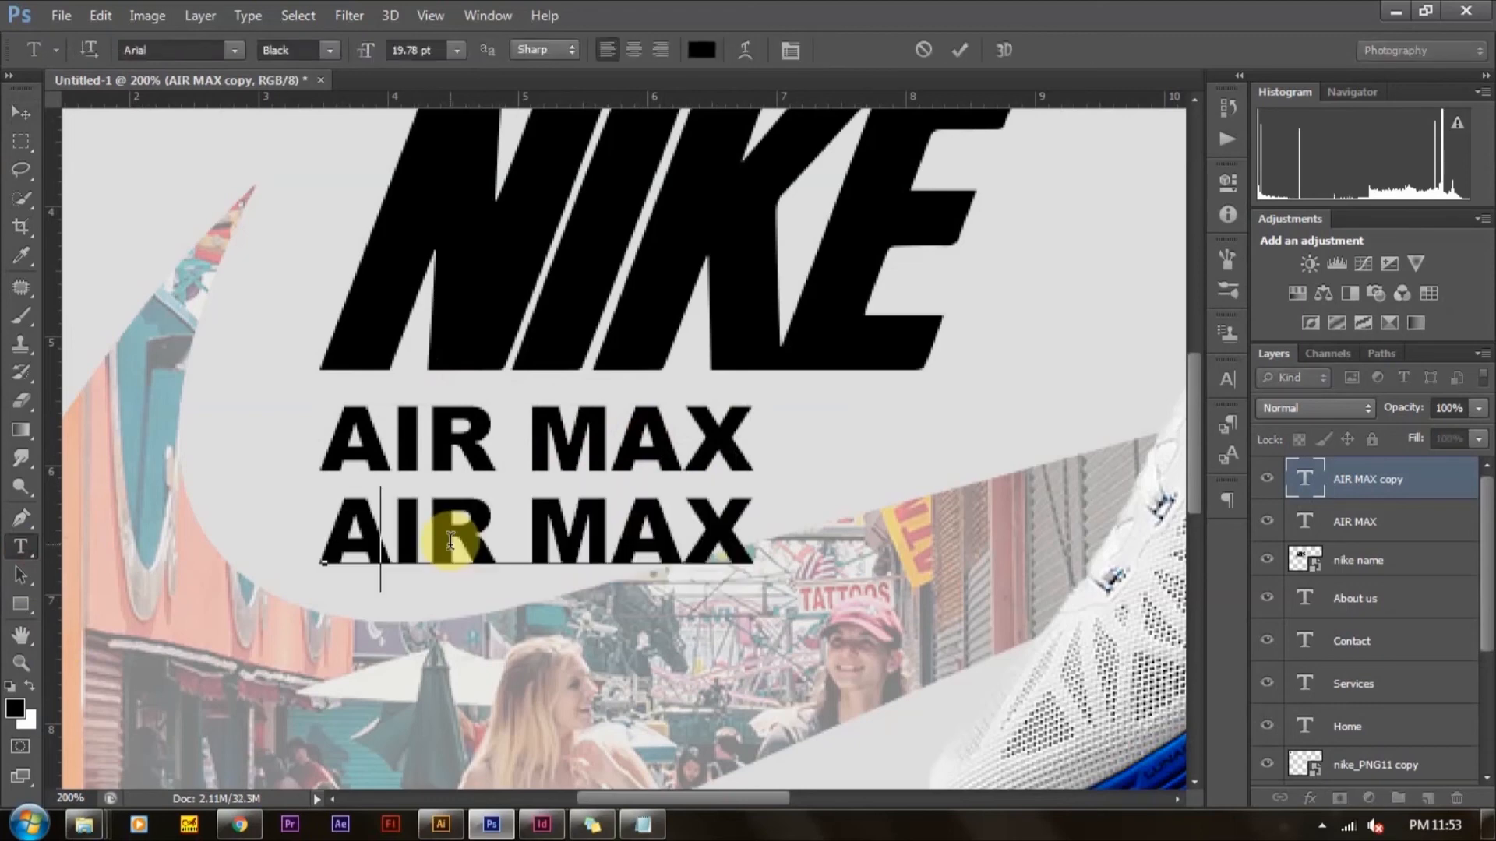
type("70")
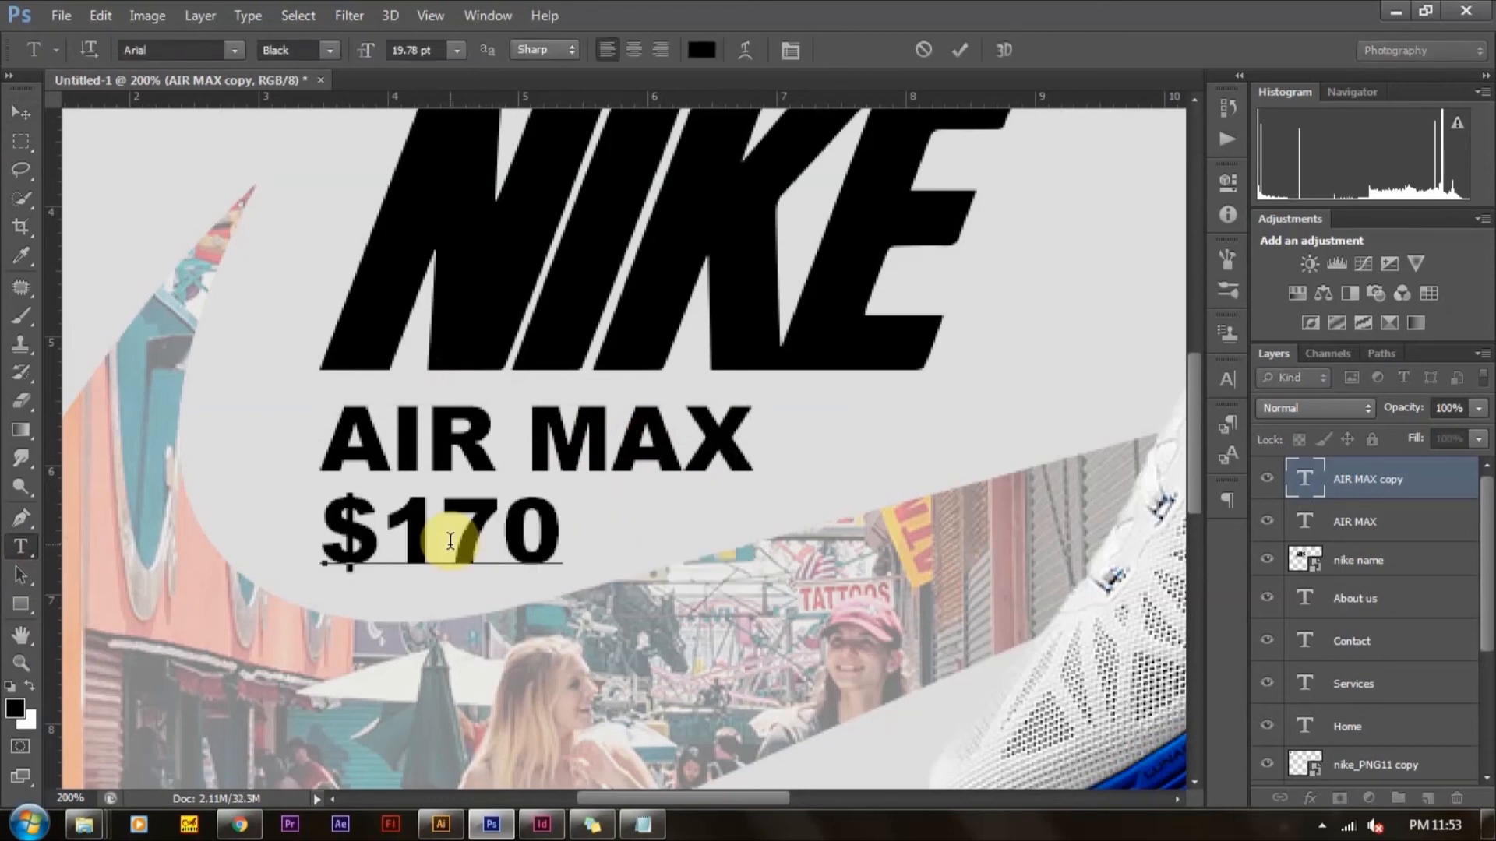
left_click(27, 114)
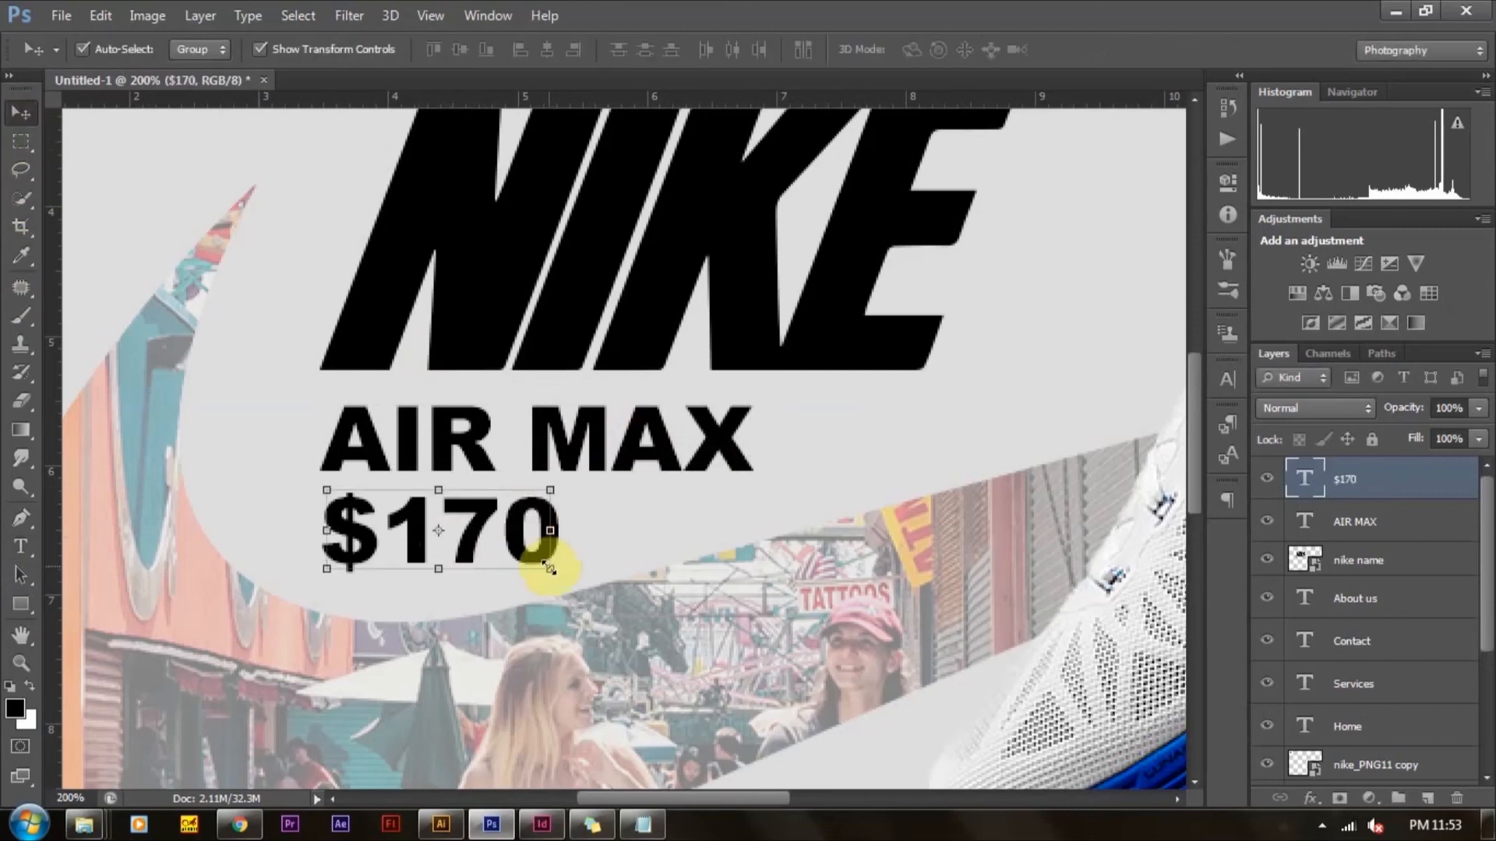
Scale the $170 text down well below the AIR MAX size and tuck it just beneath AIR MAX, aligned to its left edge
left_click_drag(549, 568, 489, 534)
left_click_drag(526, 456, 431, 523)
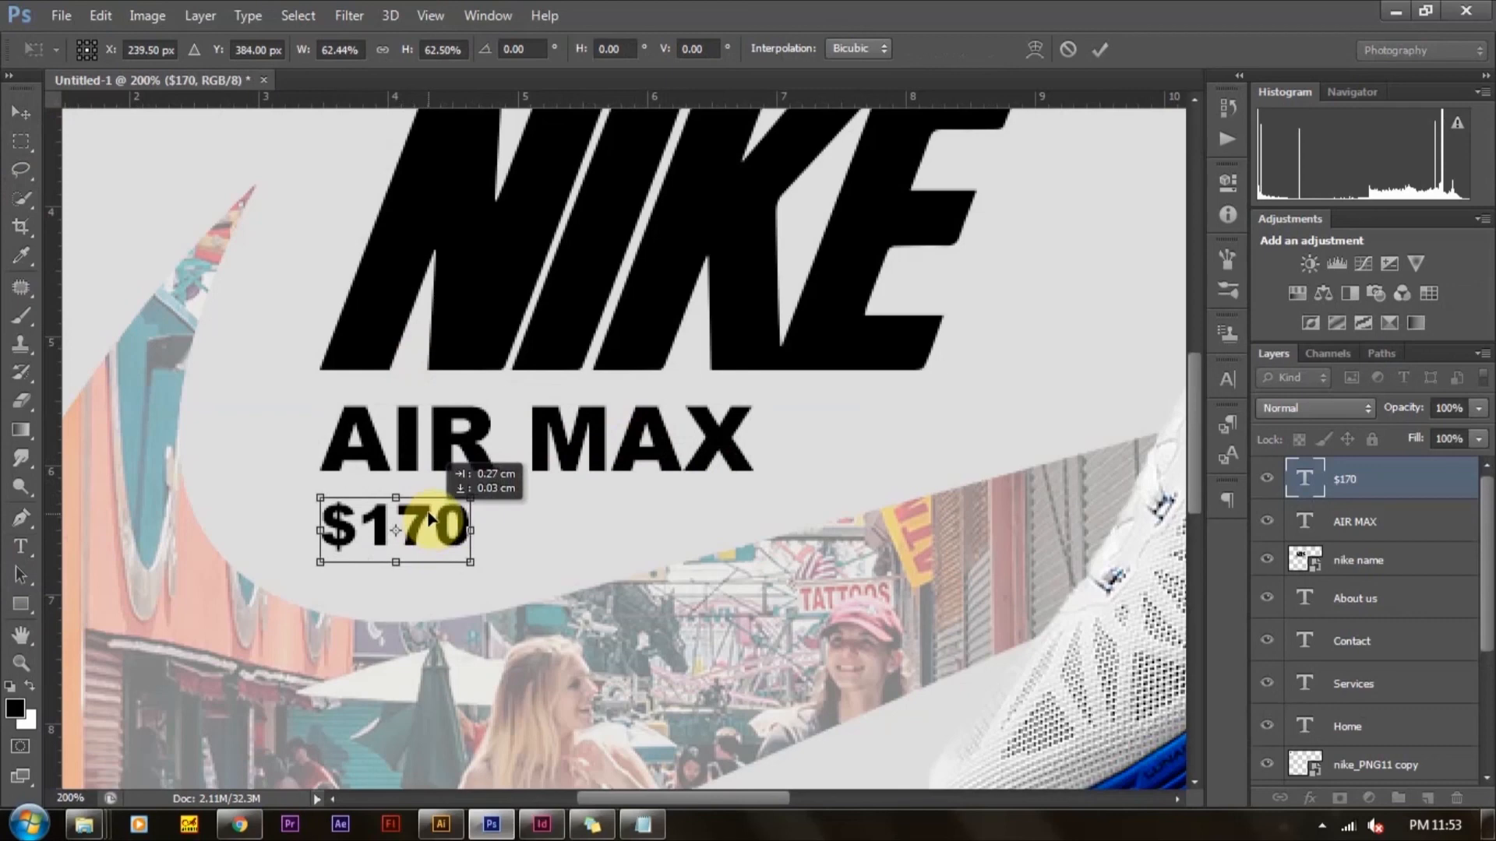
key("Up")
key("Up")
key("Up")
key("Up")
key("Return")
left_click(467, 542)
left_click_drag(471, 553, 450, 530)
key("Return")
Move the shoe and its shadow together slightly down the page
key("ctrl+0")
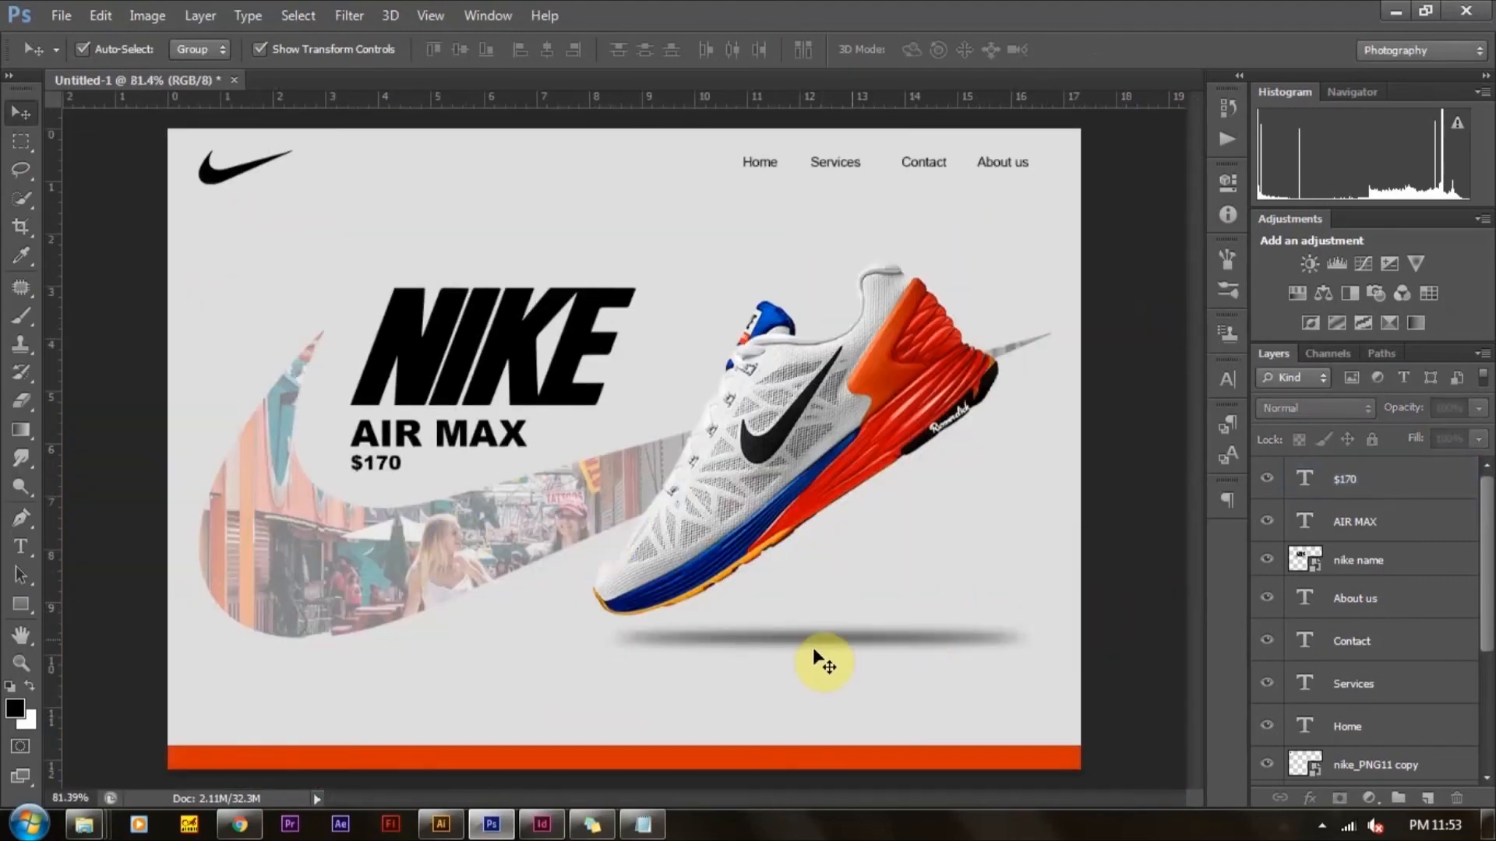
left_click(839, 632)
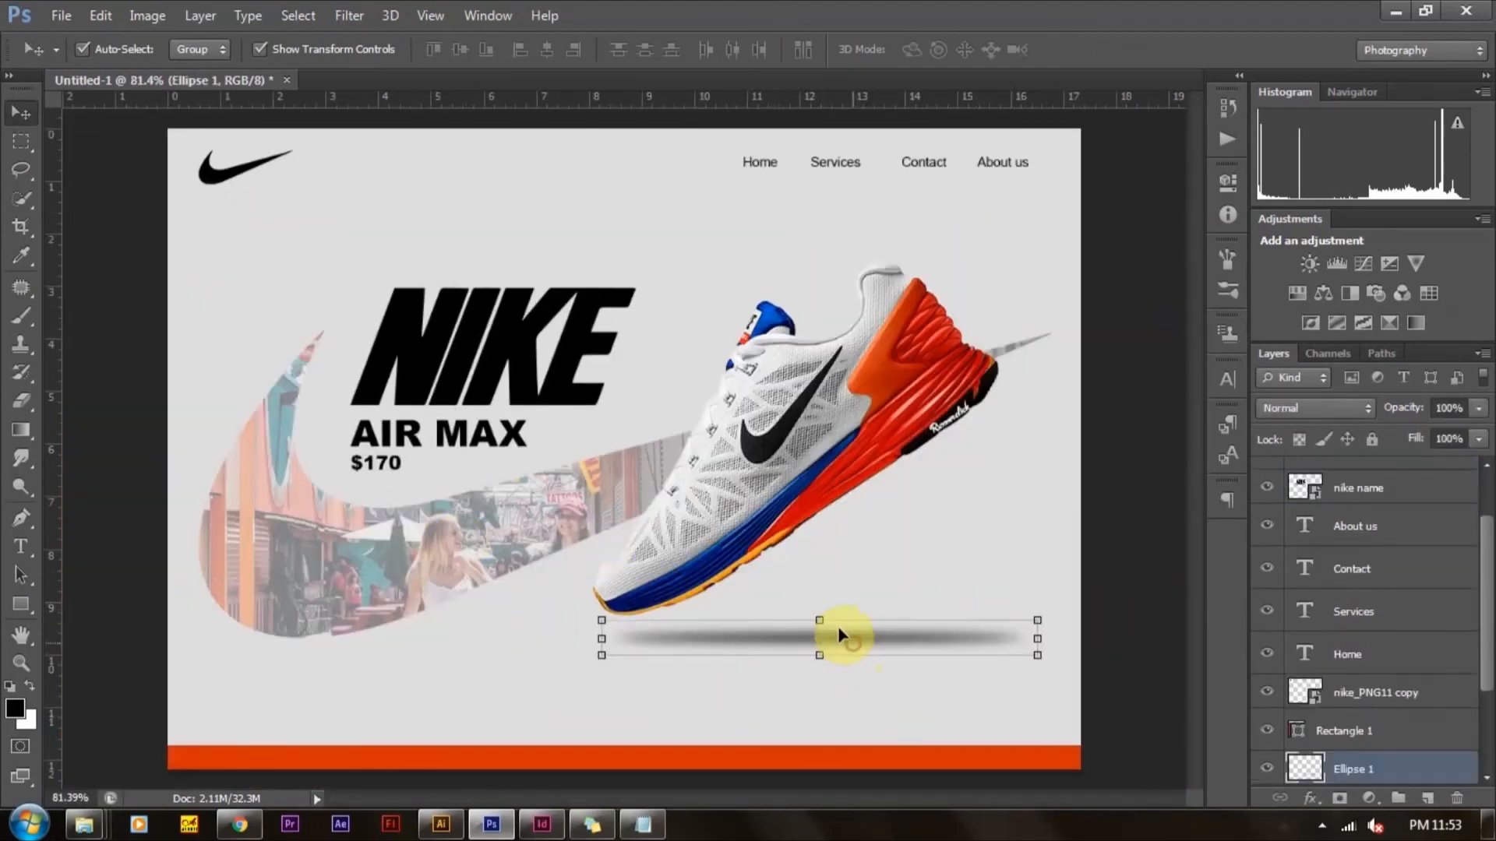
left_click(763, 515)
left_click_drag(847, 470, 849, 498)
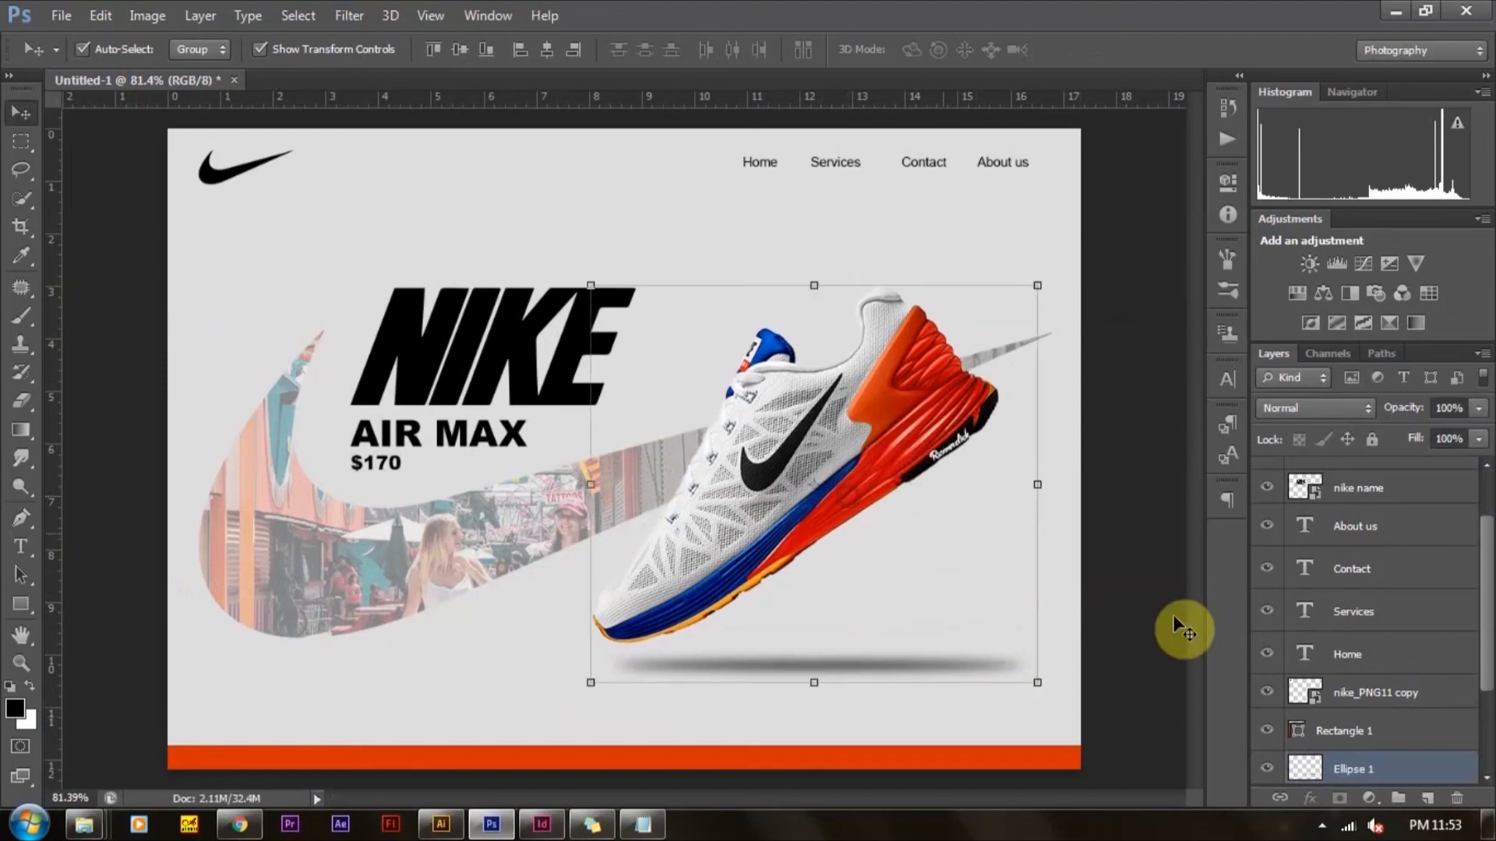
left_click(1103, 436)
Enlarge the shoe slightly and reposition it just above its shadow, clear of the NIKE wordmark
left_click(983, 379)
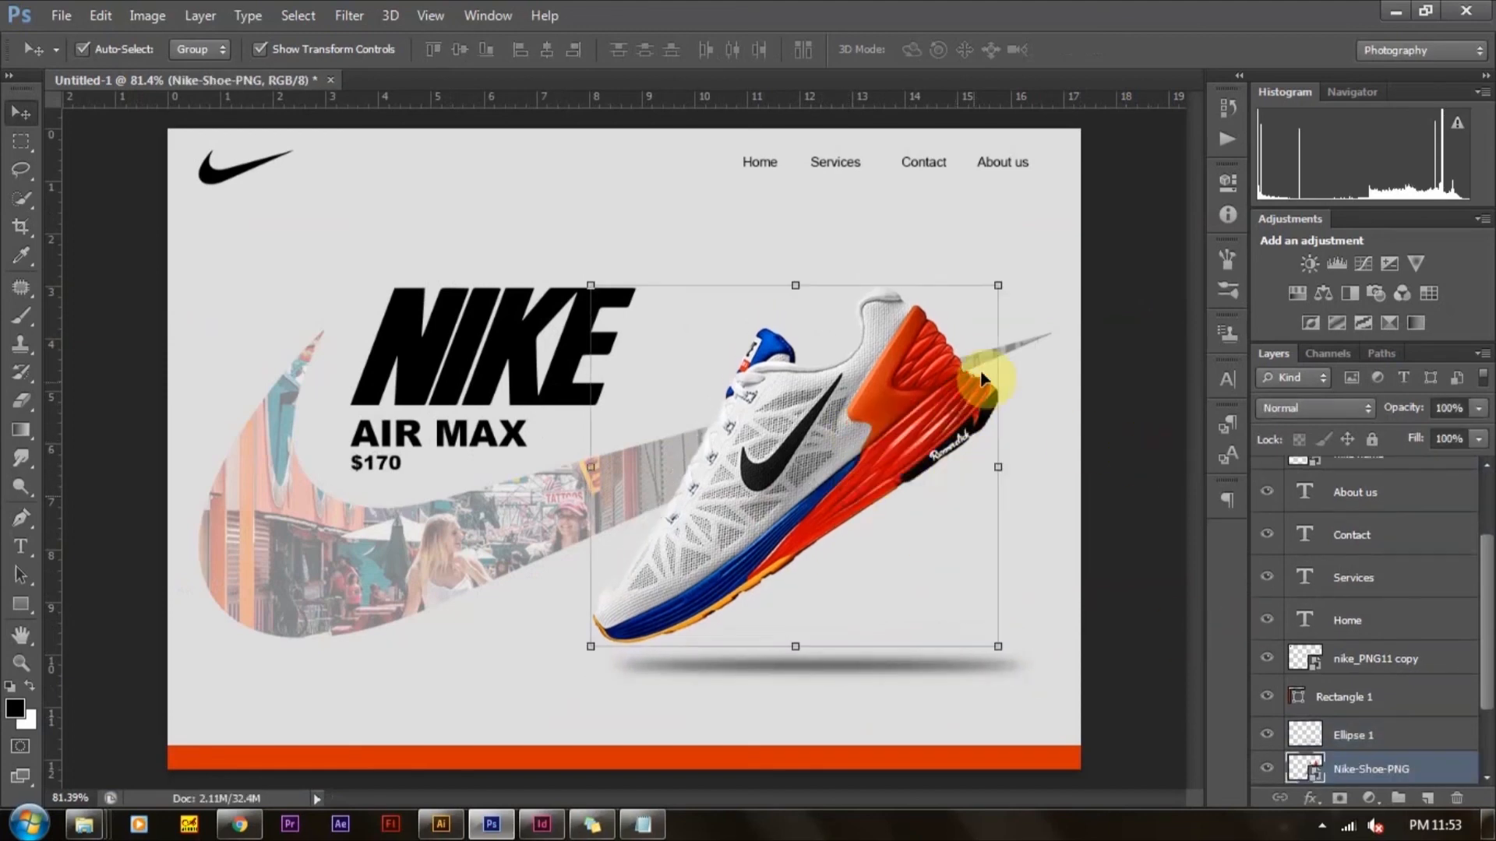
left_click_drag(1001, 288, 1020, 272)
left_click_drag(820, 536, 831, 544)
left_click_drag(542, 699, 531, 718)
key("Return")
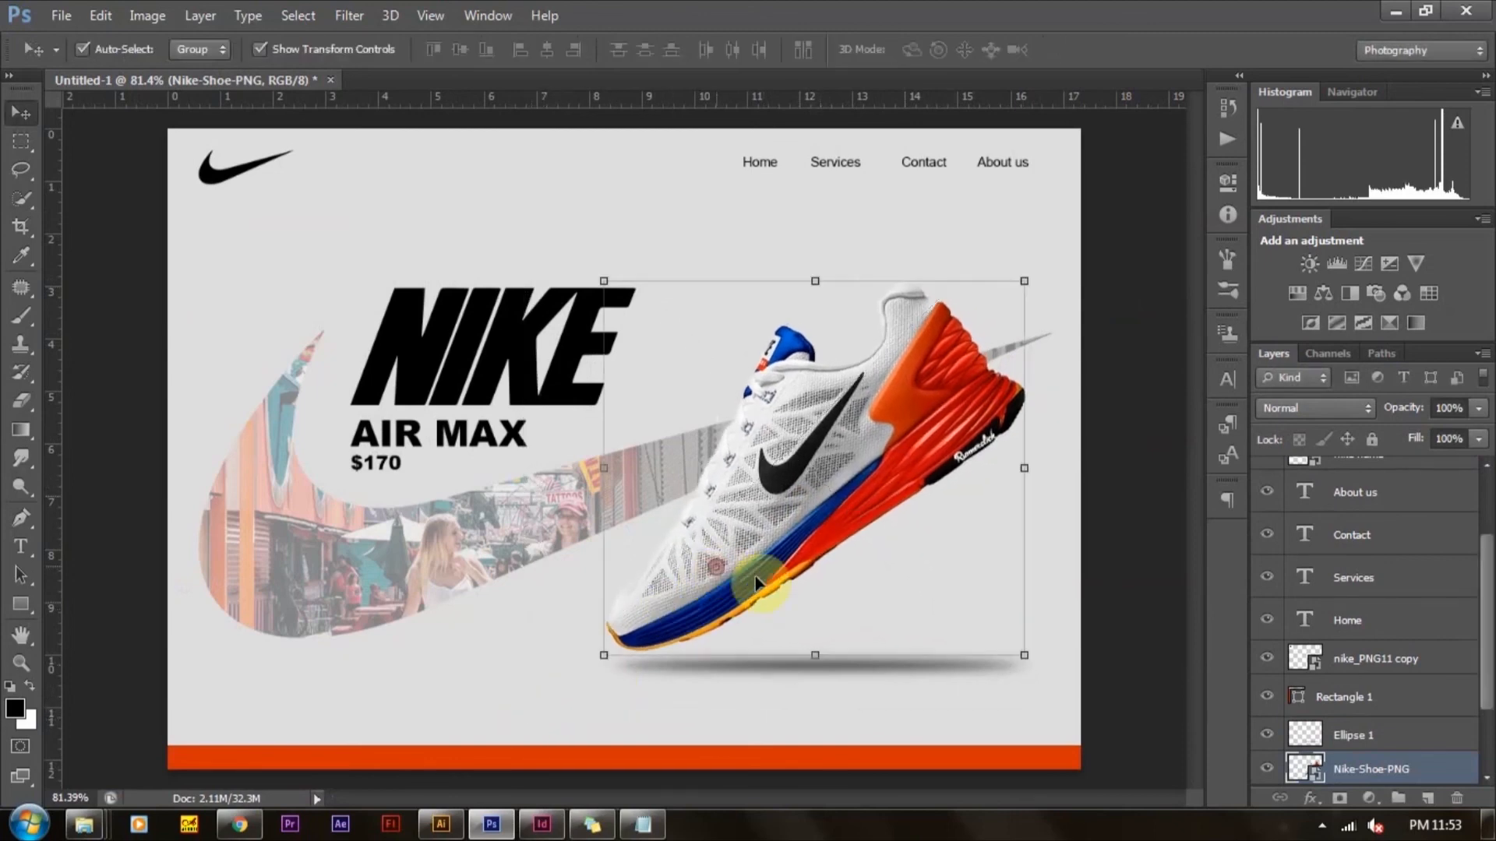
left_click(1111, 592)
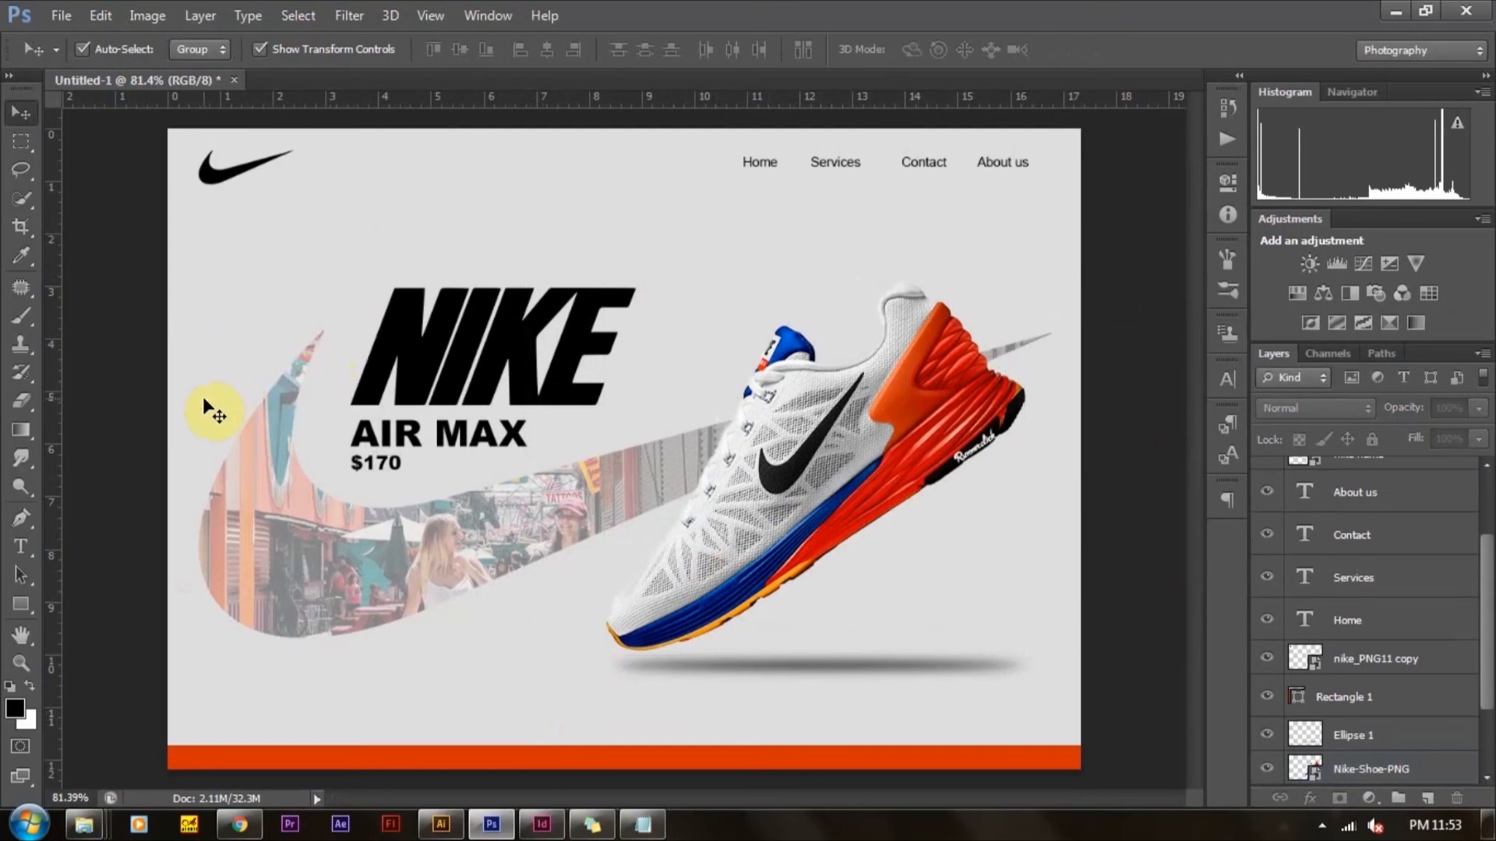
Hide the panels and view the finished landing page in full-screen mode
key("Tab")
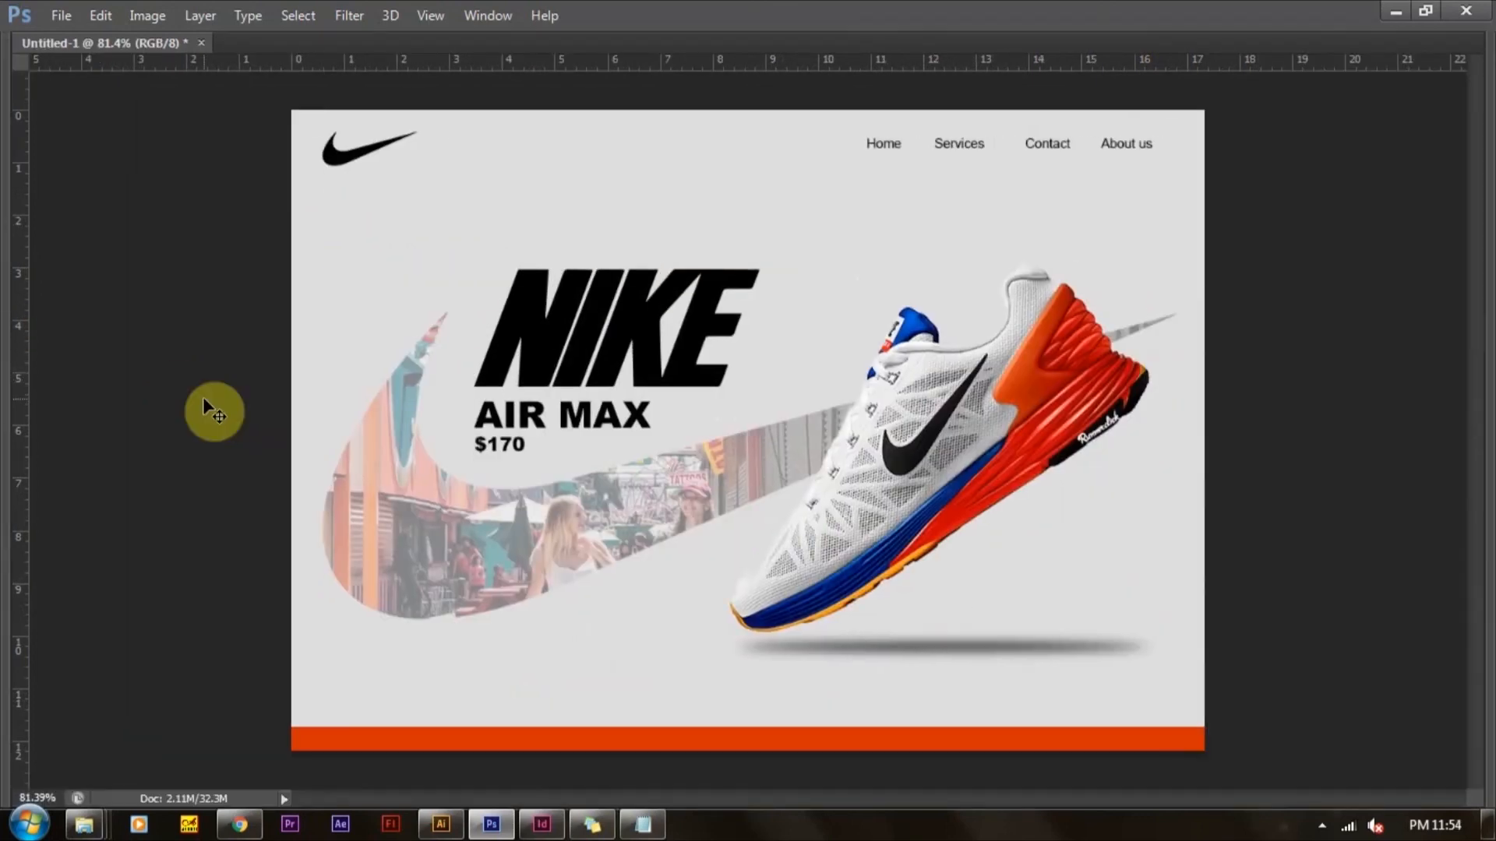
key("f")
key("ctrl+plus")
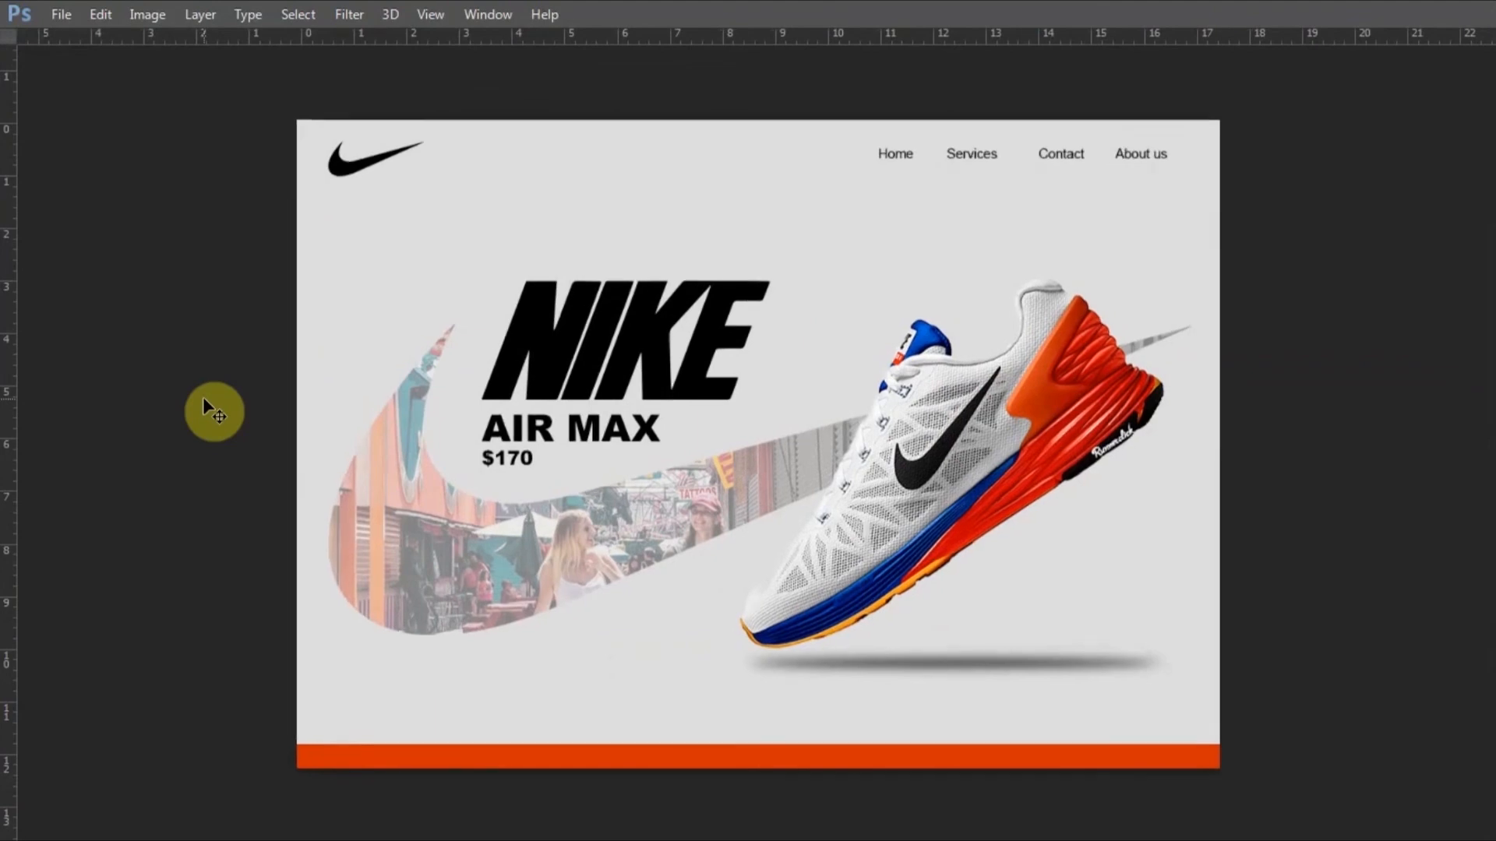